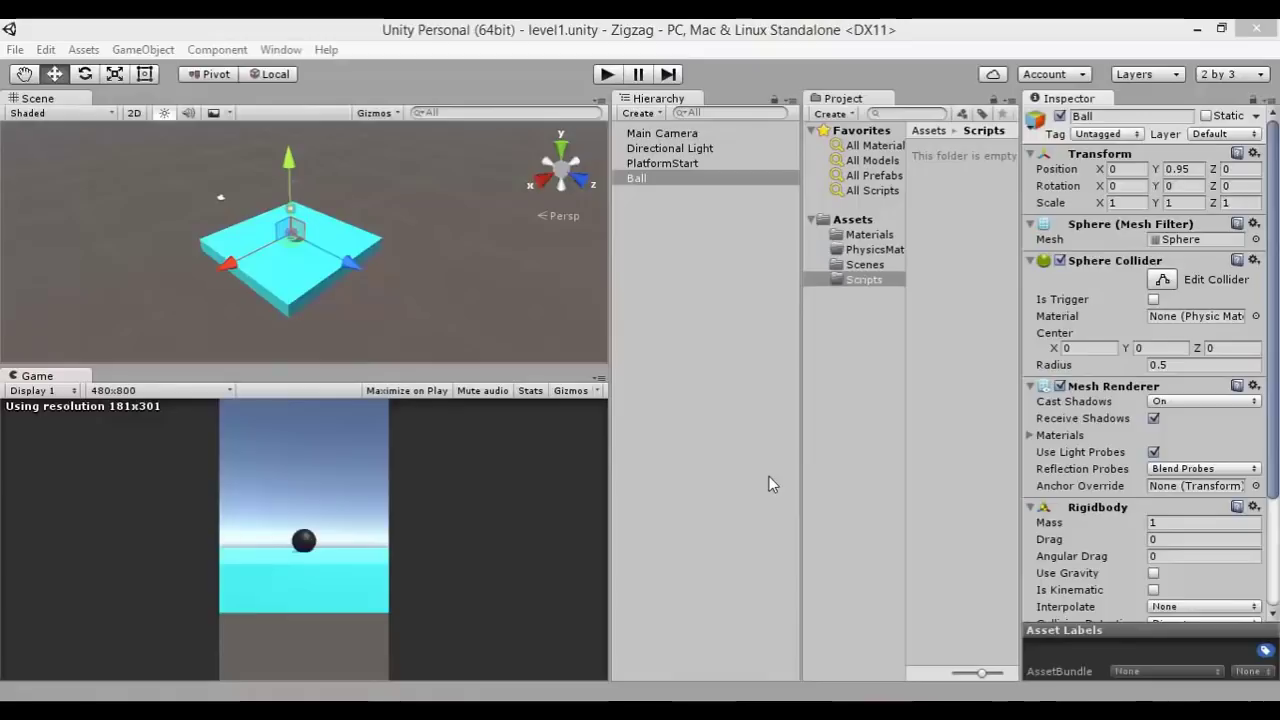
# - Select the Ball and set its Transform Scale X, Y and Z to 0.8
pyautogui.click(688, 357)
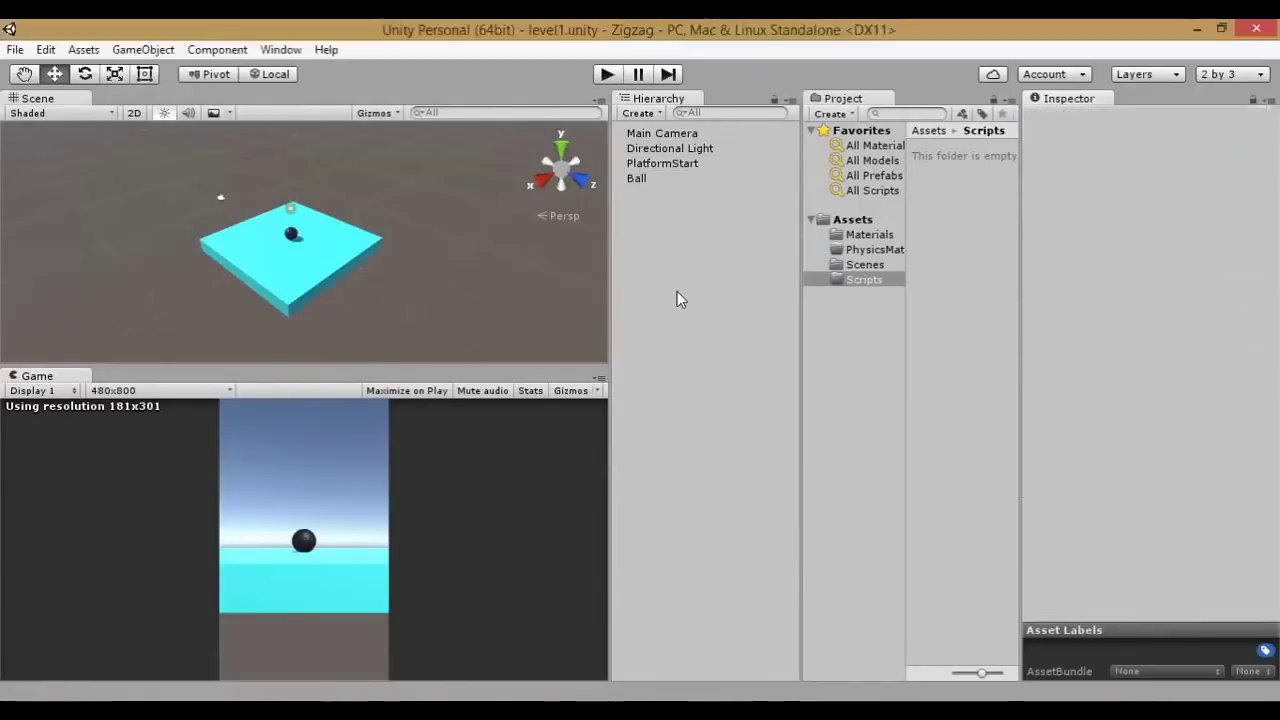
pyautogui.click(649, 182)
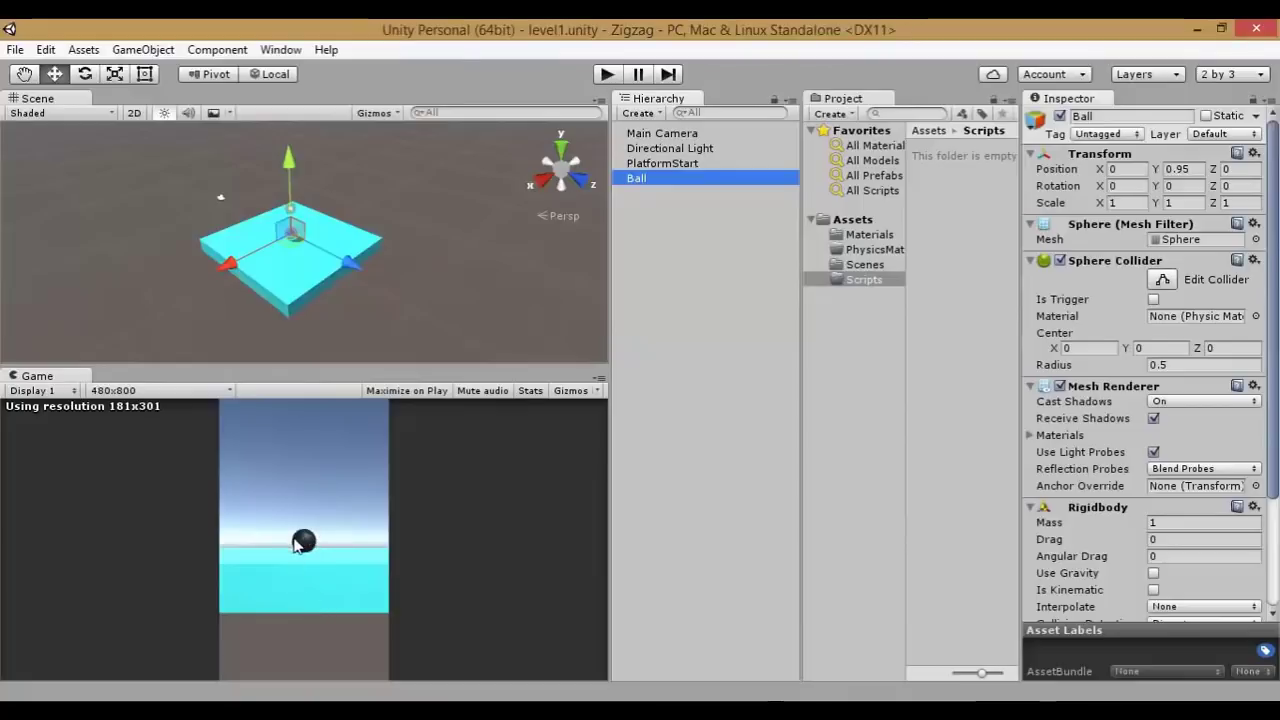
pyautogui.click(1127, 203)
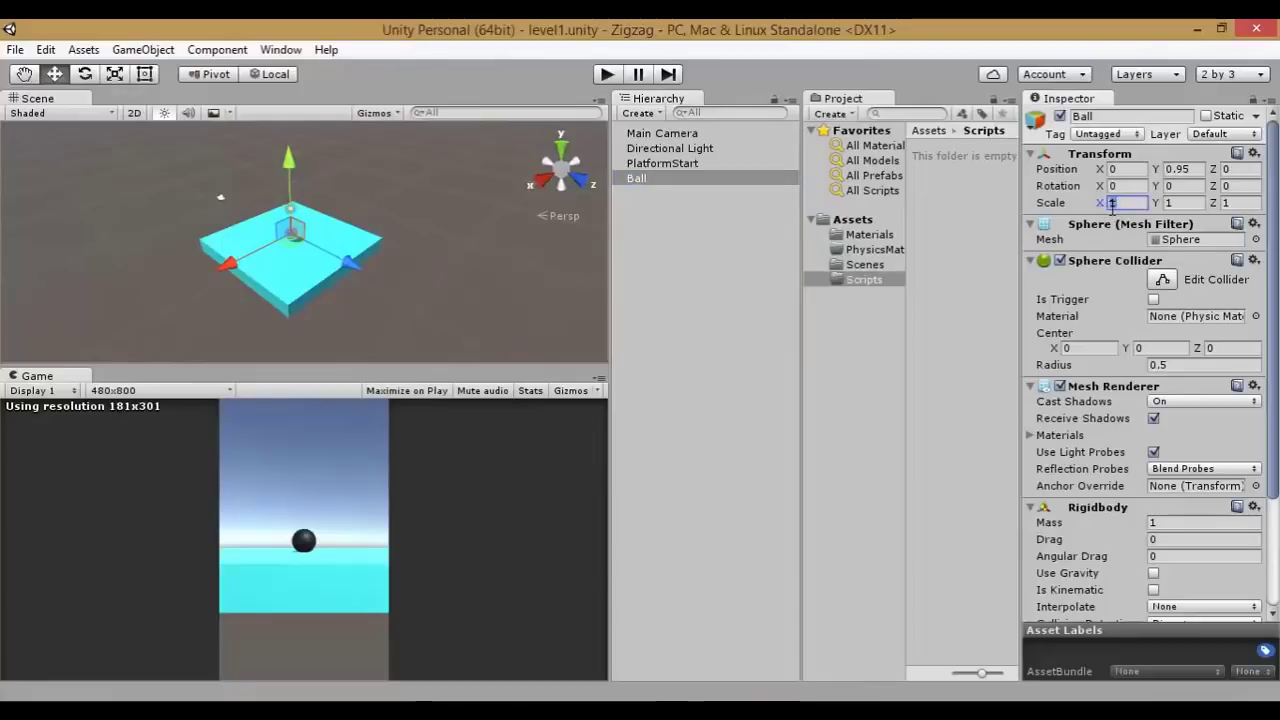
pyautogui.write('0.8')
pyautogui.click(1183, 203)
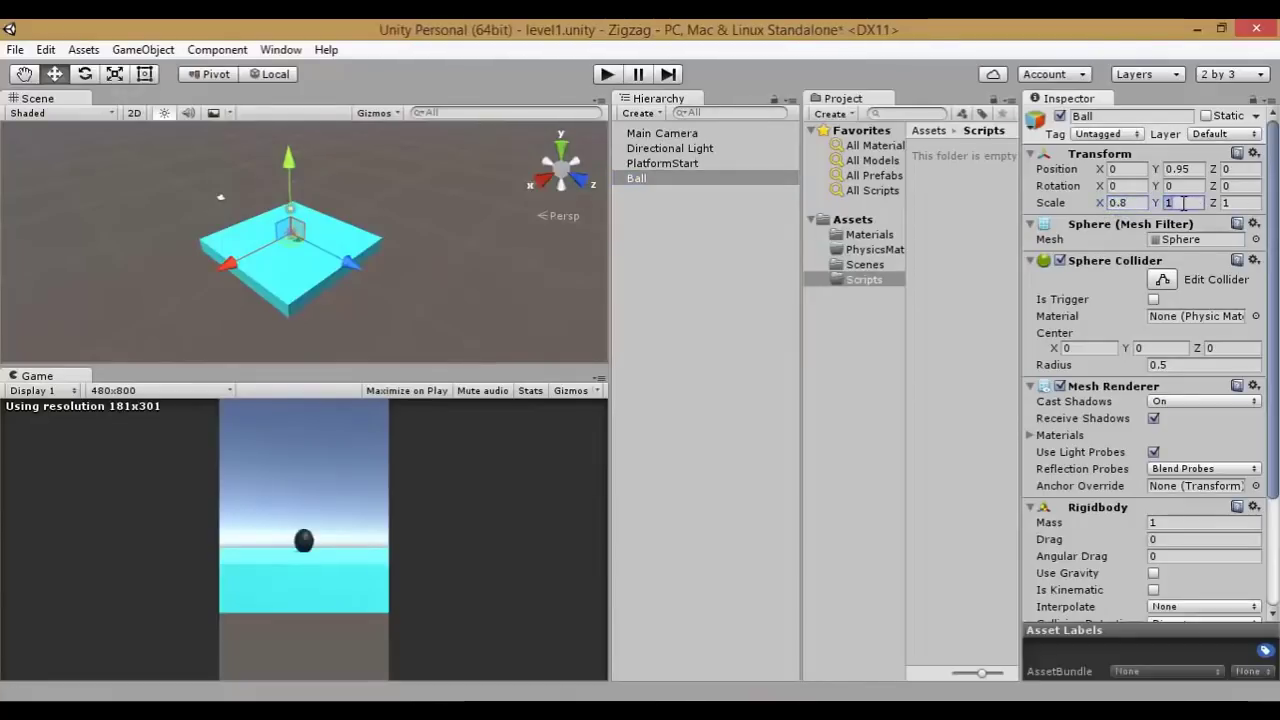
pyautogui.write('0.8')
pyautogui.click(1226, 203)
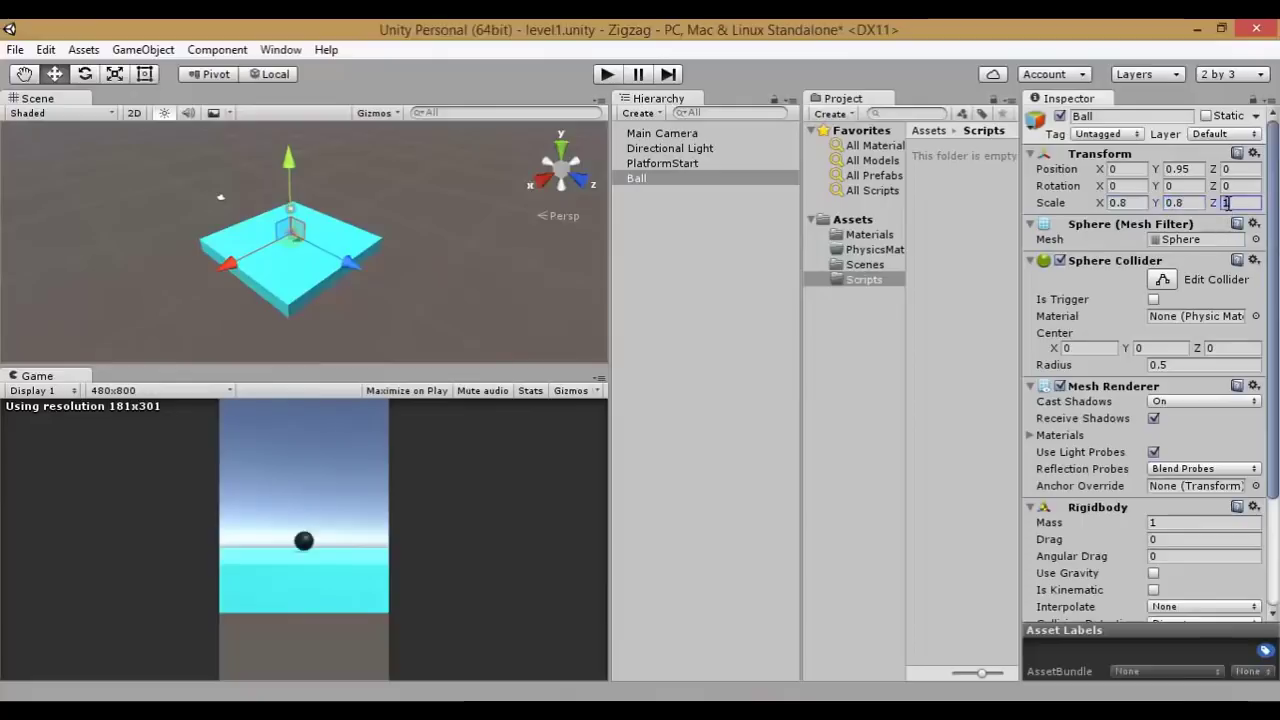
pyautogui.write('0.8')
pyautogui.click(642, 180)
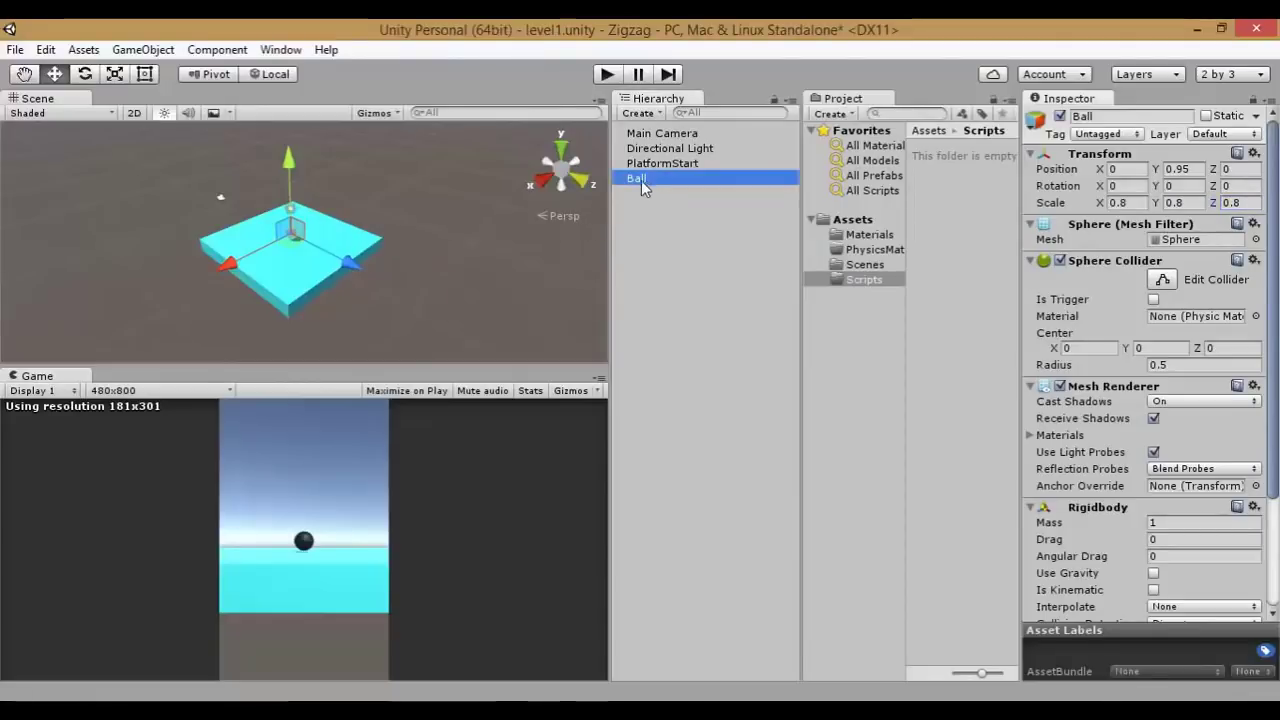
# - Frame the Ball in the Scene view and orbit to a low angle over the platform
pyautogui.click(301, 216)
pyautogui.press('f')
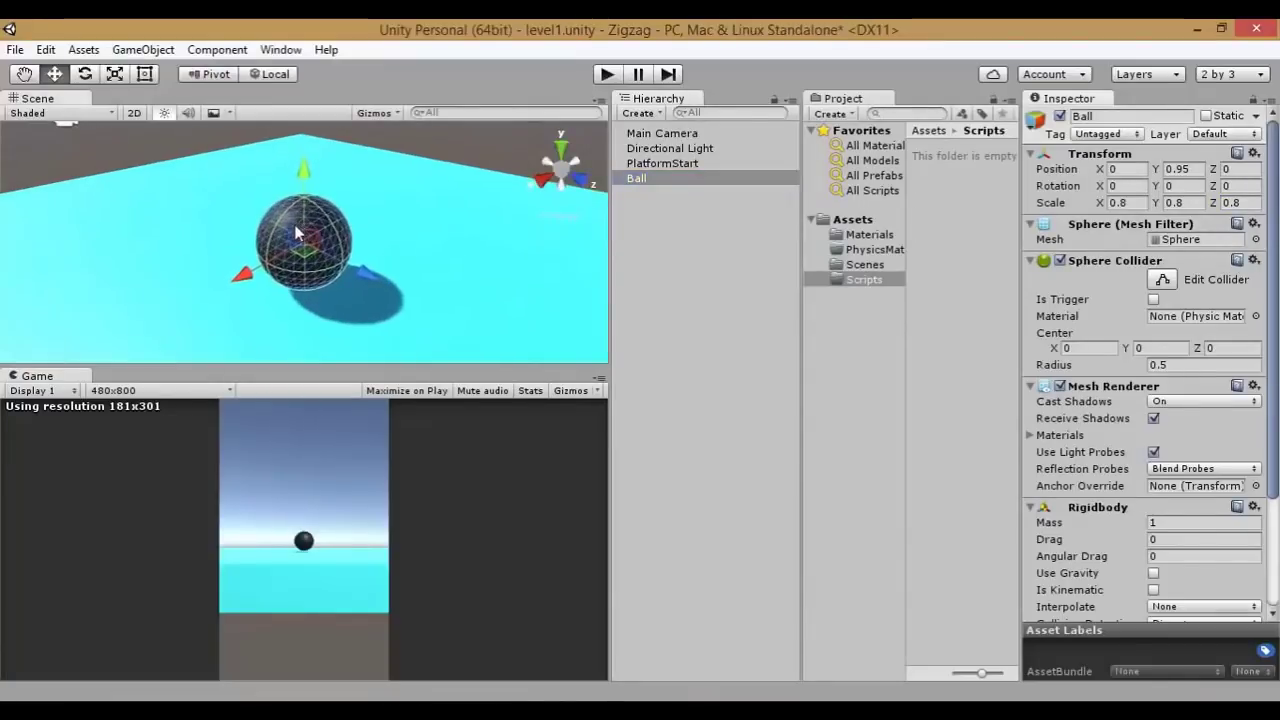
pyautogui.scroll(-2, 323, 309)
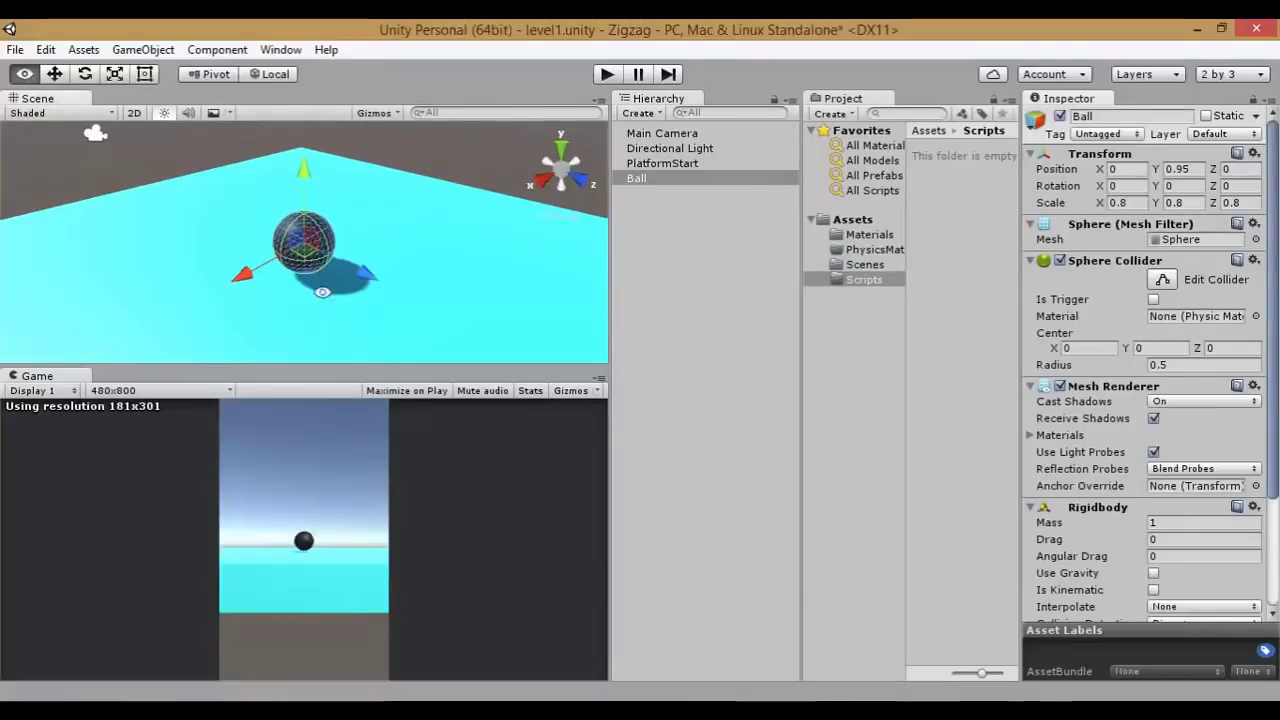
pyautogui.keyDown('alt'); pyautogui.moveTo(318, 327); pyautogui.dragTo(338, 287); pyautogui.keyUp('alt')
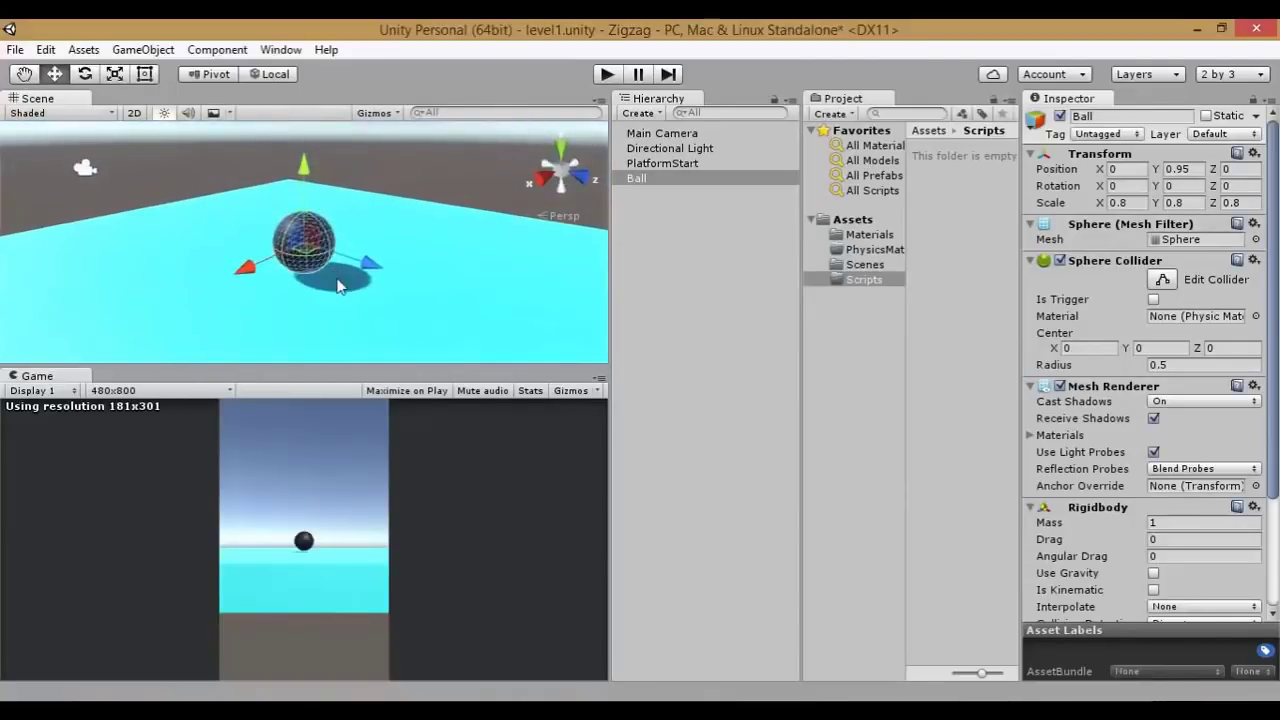
pyautogui.press('alt')
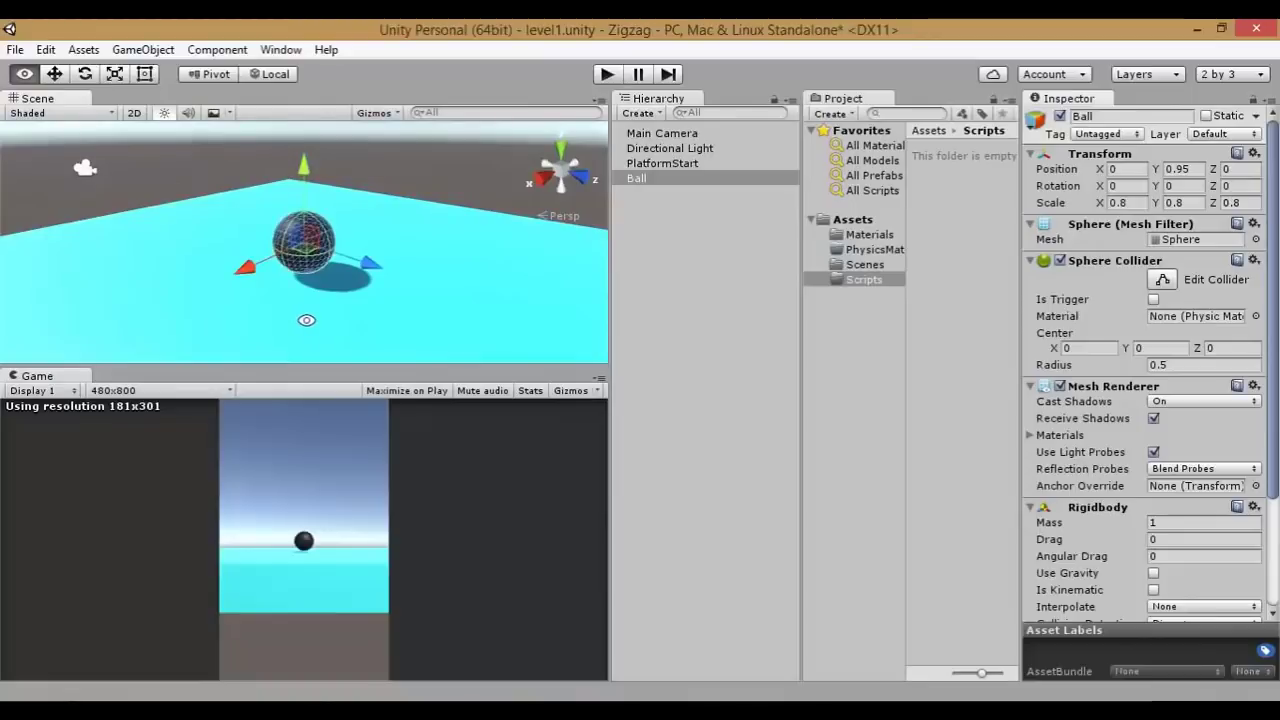
pyautogui.moveTo(305, 318)
pyautogui.keyDown('alt'); pyautogui.mouseDown()
pyautogui.moveTo(321, 162)
pyautogui.moveTo(324, 309)
pyautogui.moveTo(332, 175)
pyautogui.mouseUp(); pyautogui.keyUp('alt')
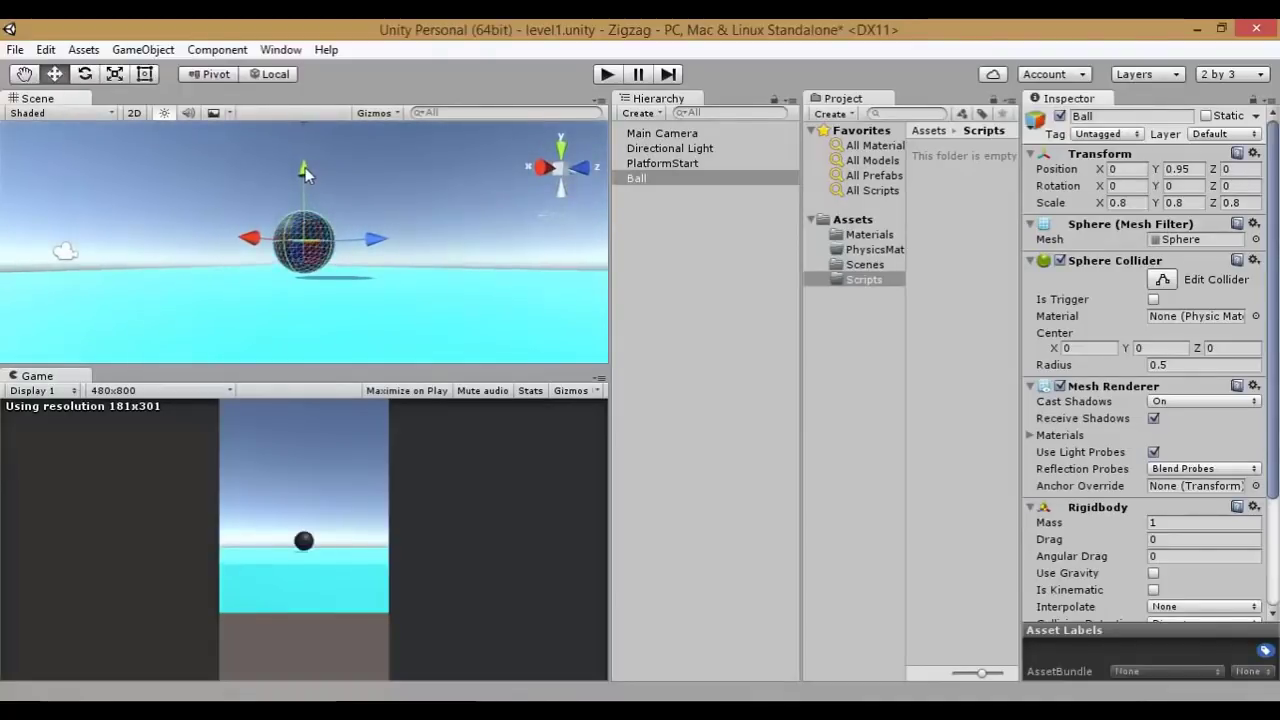
# - Drag the Ball down to Y 0.88 so it rests on the PlatformStart surface
pyautogui.moveTo(305, 167); pyautogui.dragTo(303, 177)
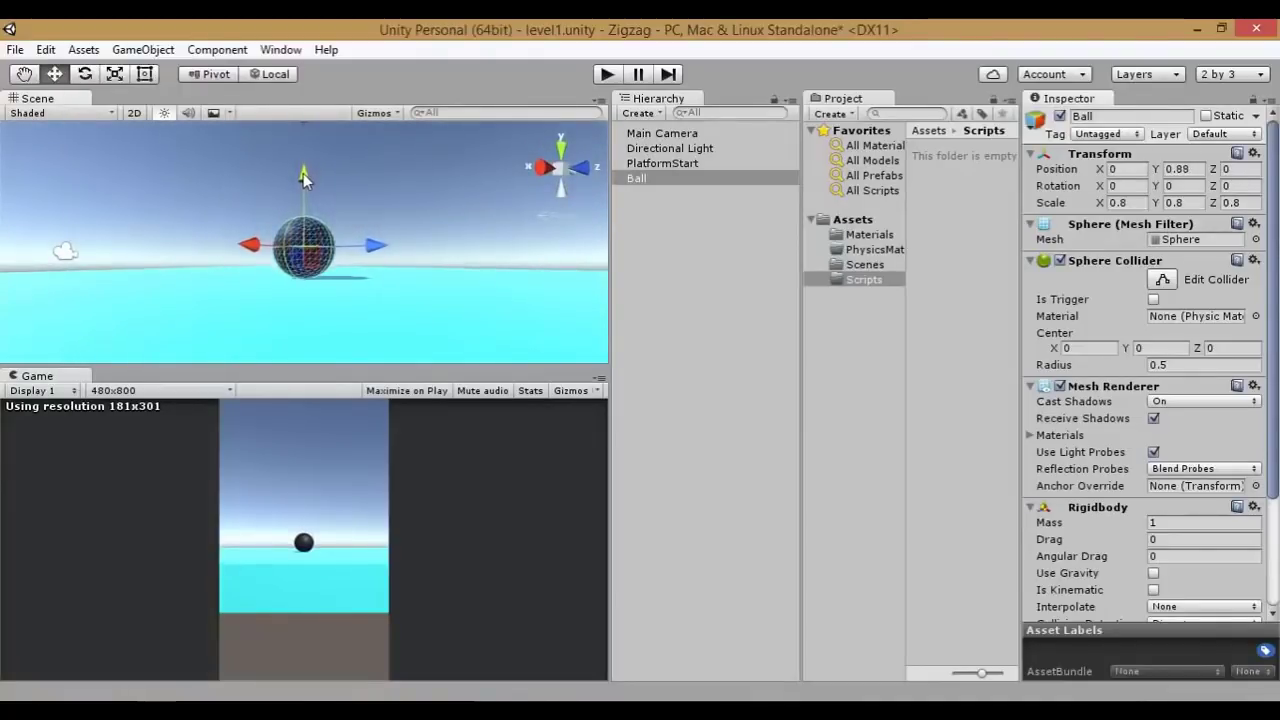
pyautogui.scroll(5, 298, 278)
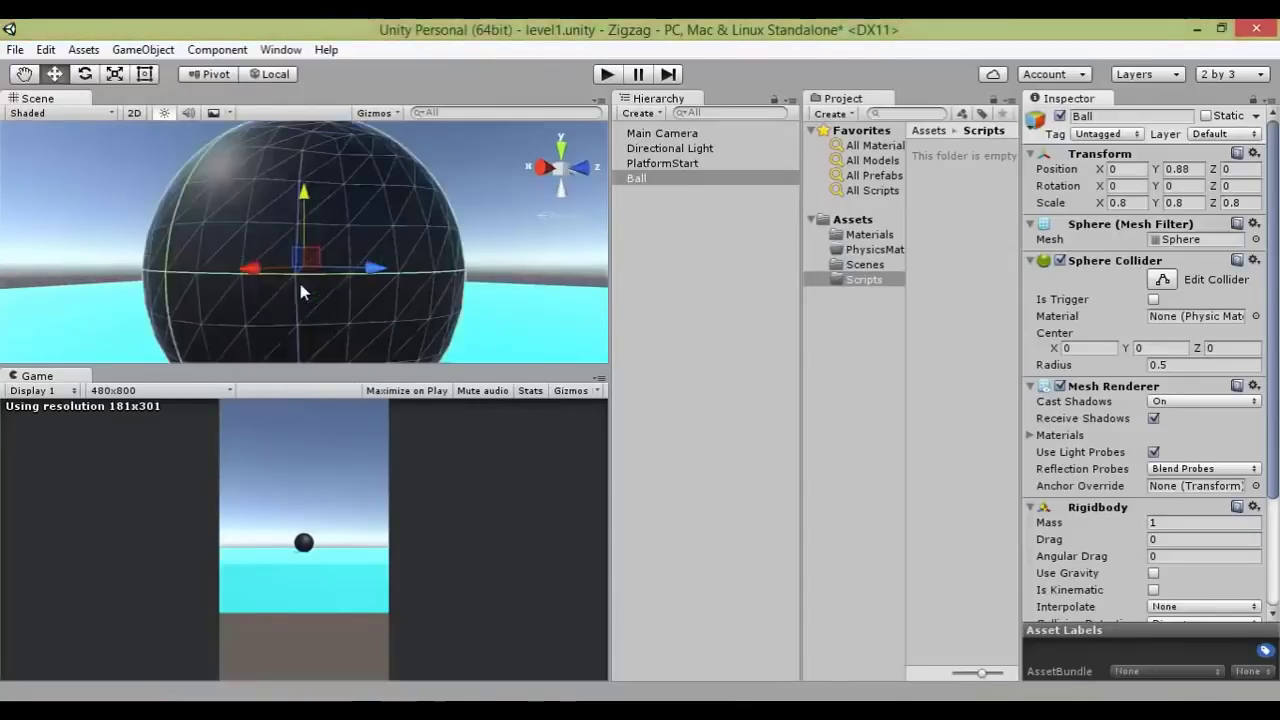
pyautogui.scroll(-3, 303, 291)
pyautogui.moveTo(302, 291)
pyautogui.keyDown('alt'); pyautogui.mouseDown()
pyautogui.moveTo(379, 300)
pyautogui.moveTo(351, 319)
pyautogui.mouseUp(); pyautogui.keyUp('alt')
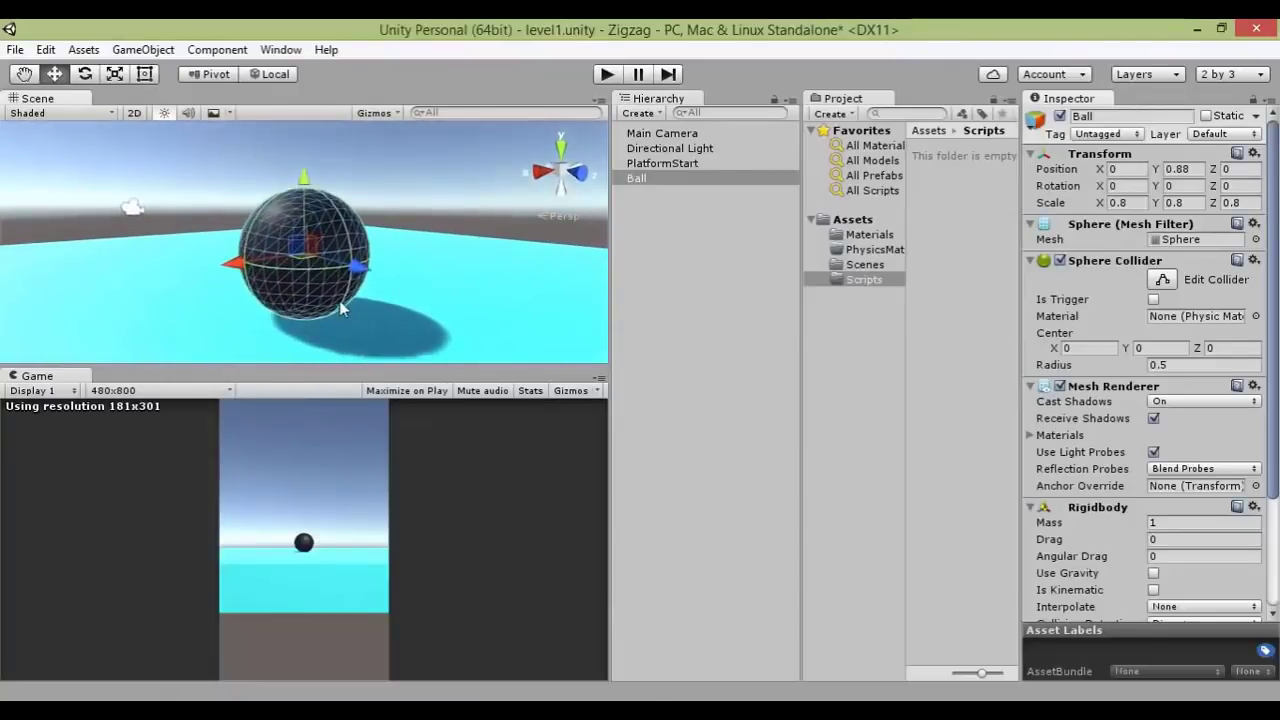
pyautogui.scroll(-3, 296, 289)
pyautogui.scroll(-3, 296, 289)
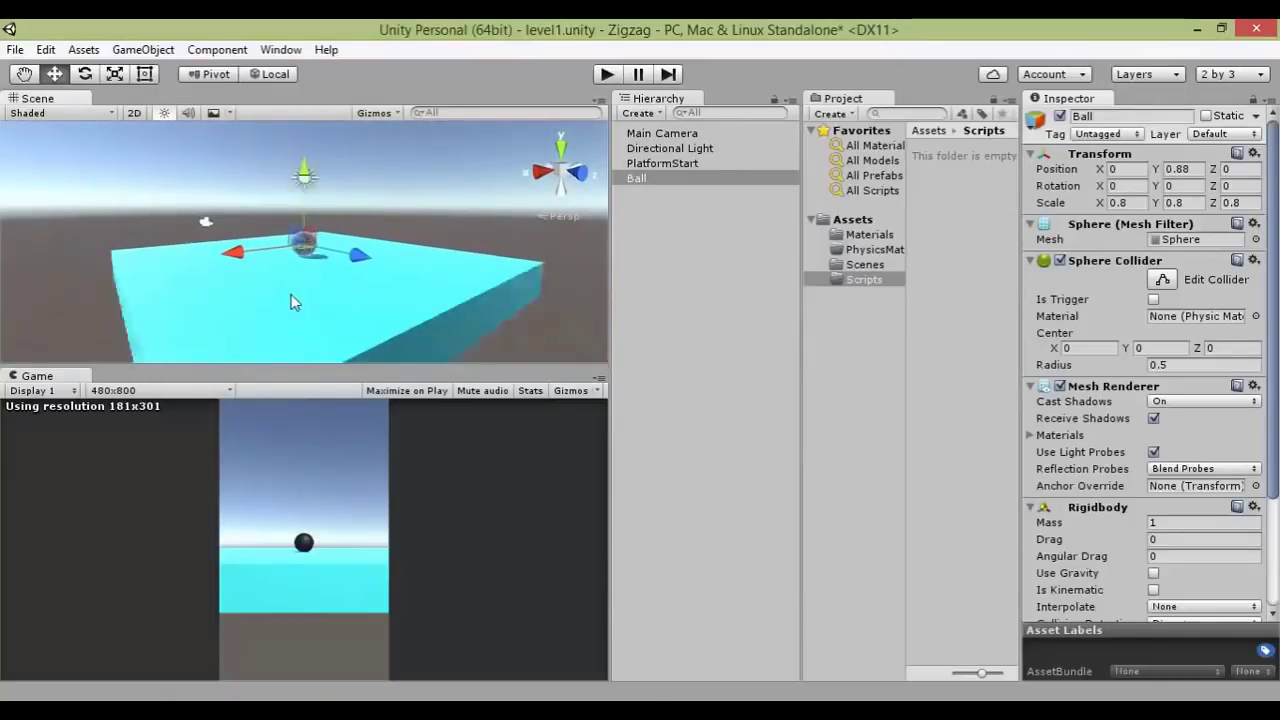
pyautogui.scroll(-2, 291, 294)
pyautogui.press('alt')
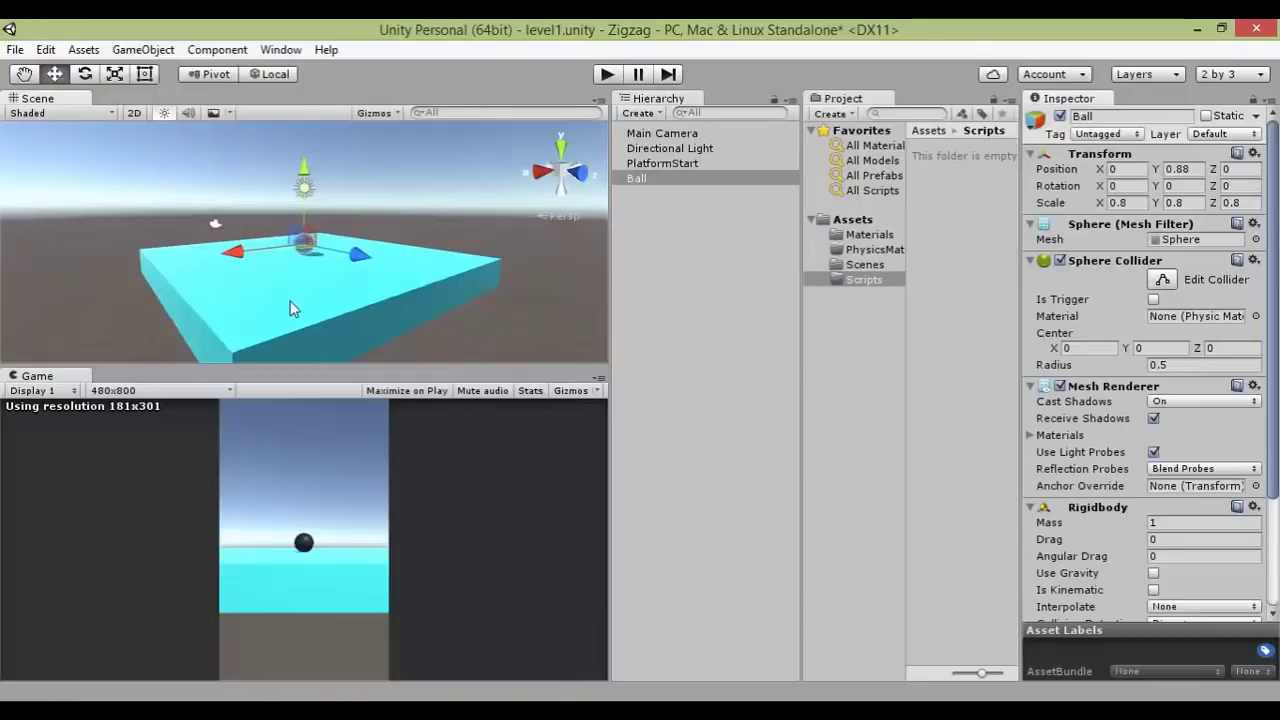
pyautogui.moveTo(289, 296)
pyautogui.keyDown('alt'); pyautogui.mouseDown()
pyautogui.moveTo(319, 284)
pyautogui.moveTo(315, 316)
pyautogui.moveTo(311, 261)
pyautogui.mouseUp(); pyautogui.keyUp('alt')
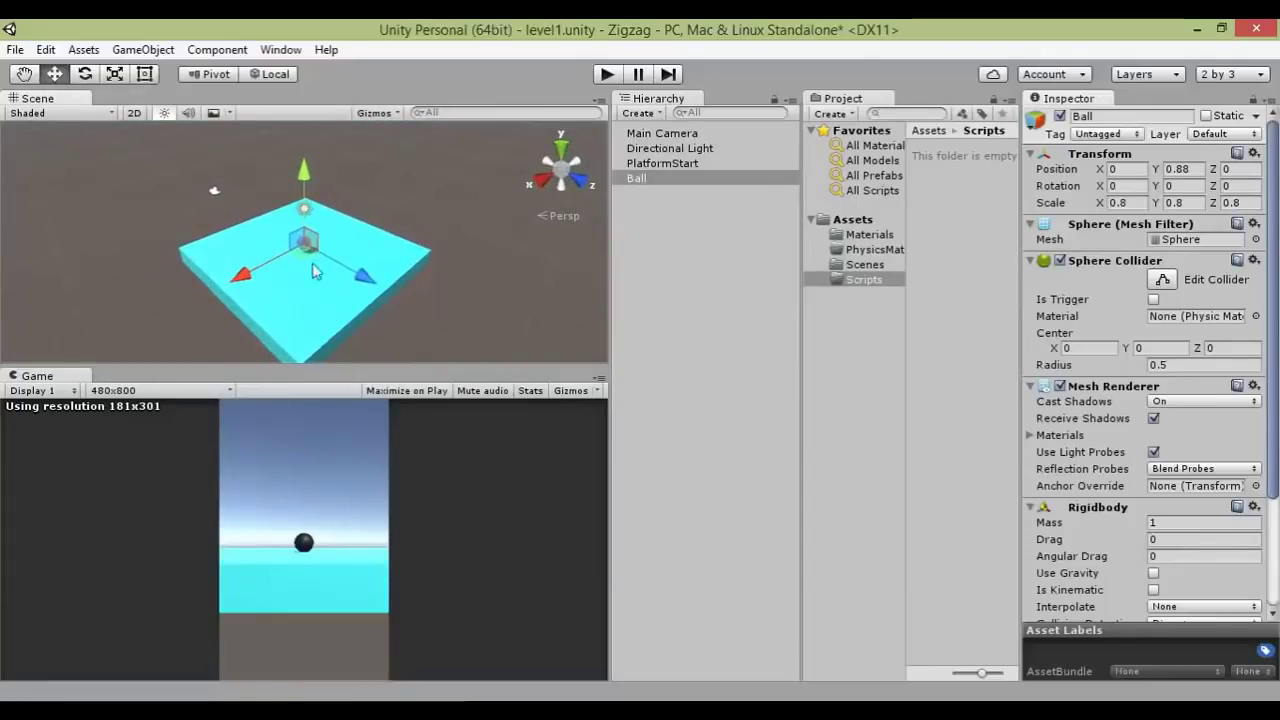
pyautogui.keyDown('alt'); pyautogui.moveTo(313, 271); pyautogui.dragTo(313, 290); pyautogui.keyUp('alt')
# - On the Ball, use Add Component > New Script to create and attach BallController
pyautogui.click(650, 264)
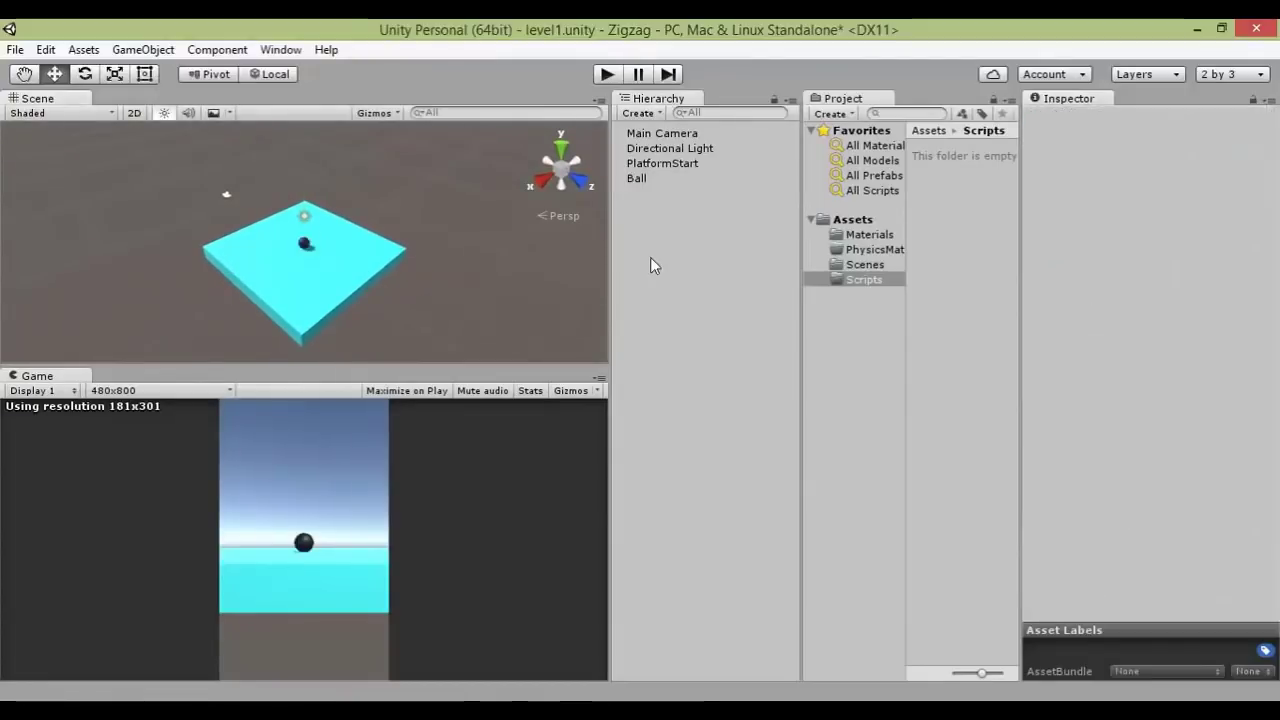
pyautogui.scroll(3, 302, 296)
pyautogui.scroll(-2, 300, 295)
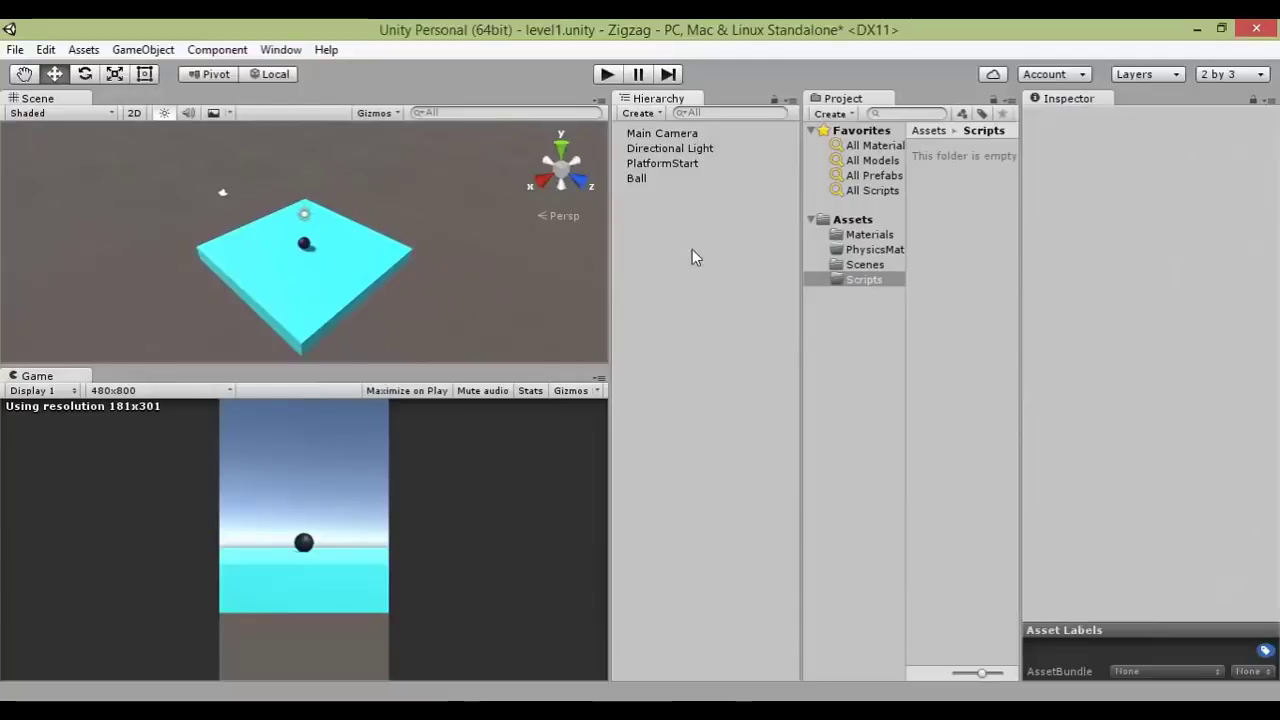
pyautogui.click(645, 180)
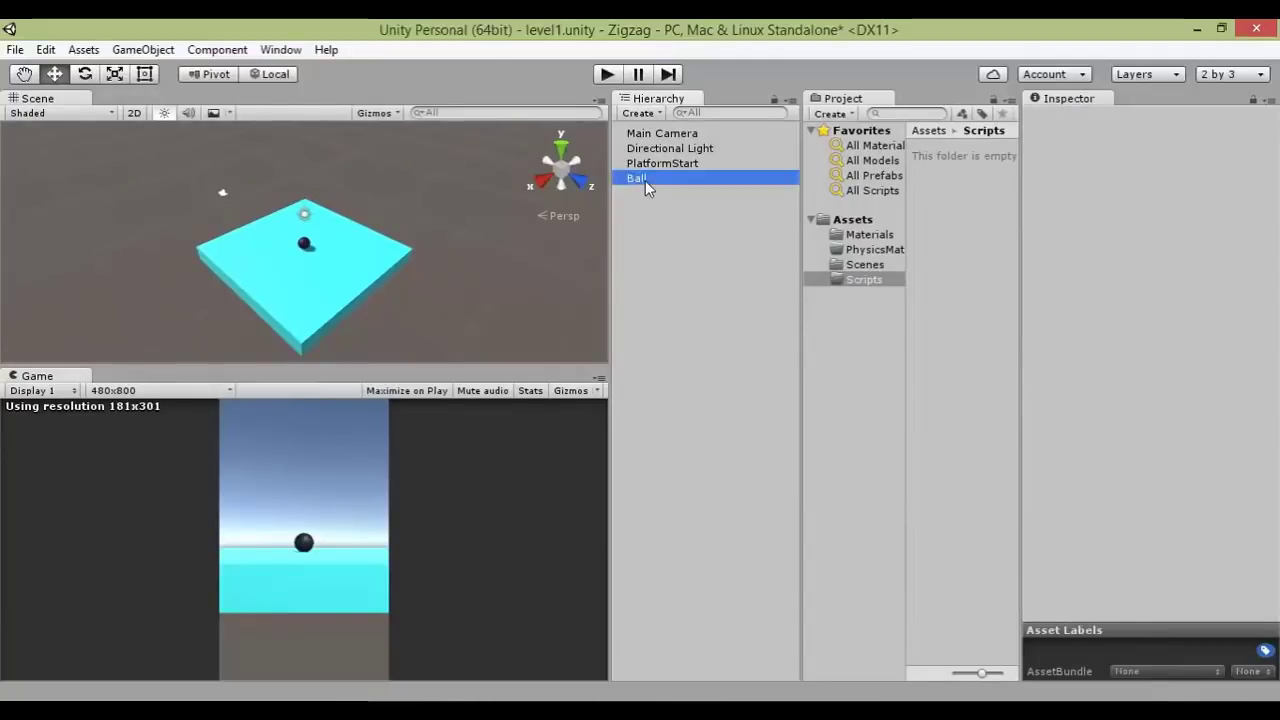
pyautogui.scroll(-3, 1204, 365)
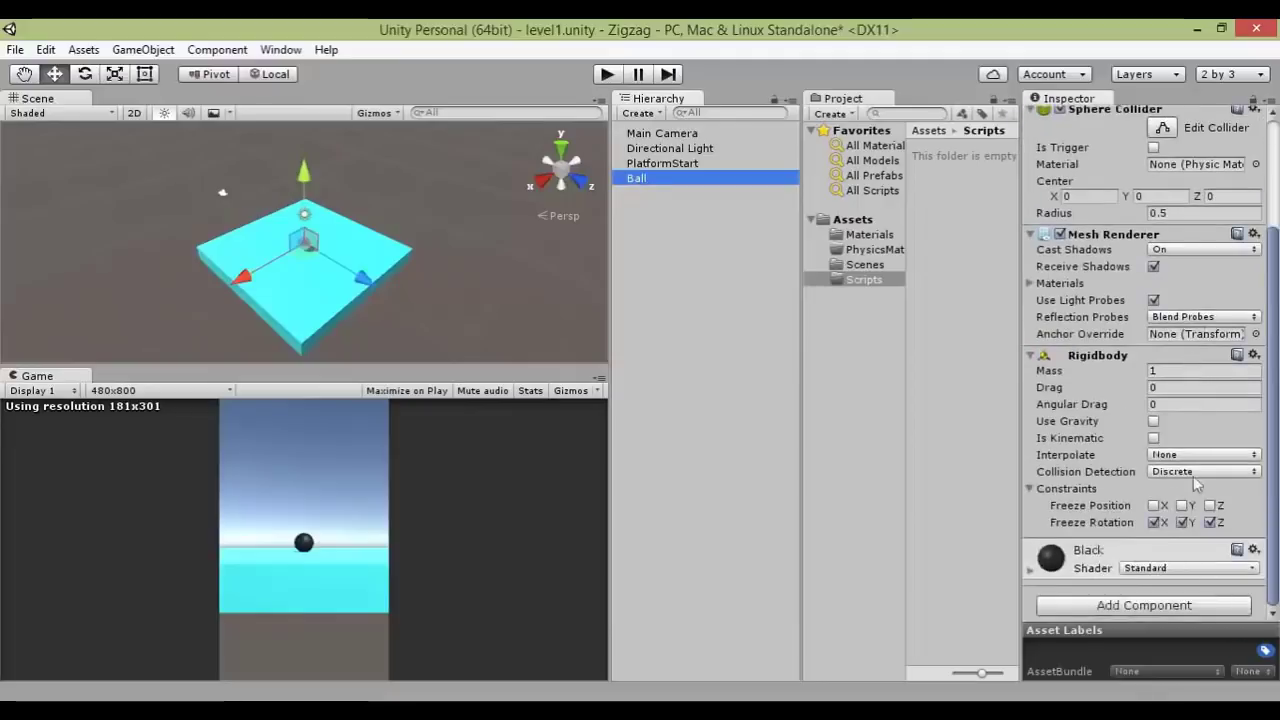
pyautogui.click(1134, 609)
pyautogui.click(1123, 582)
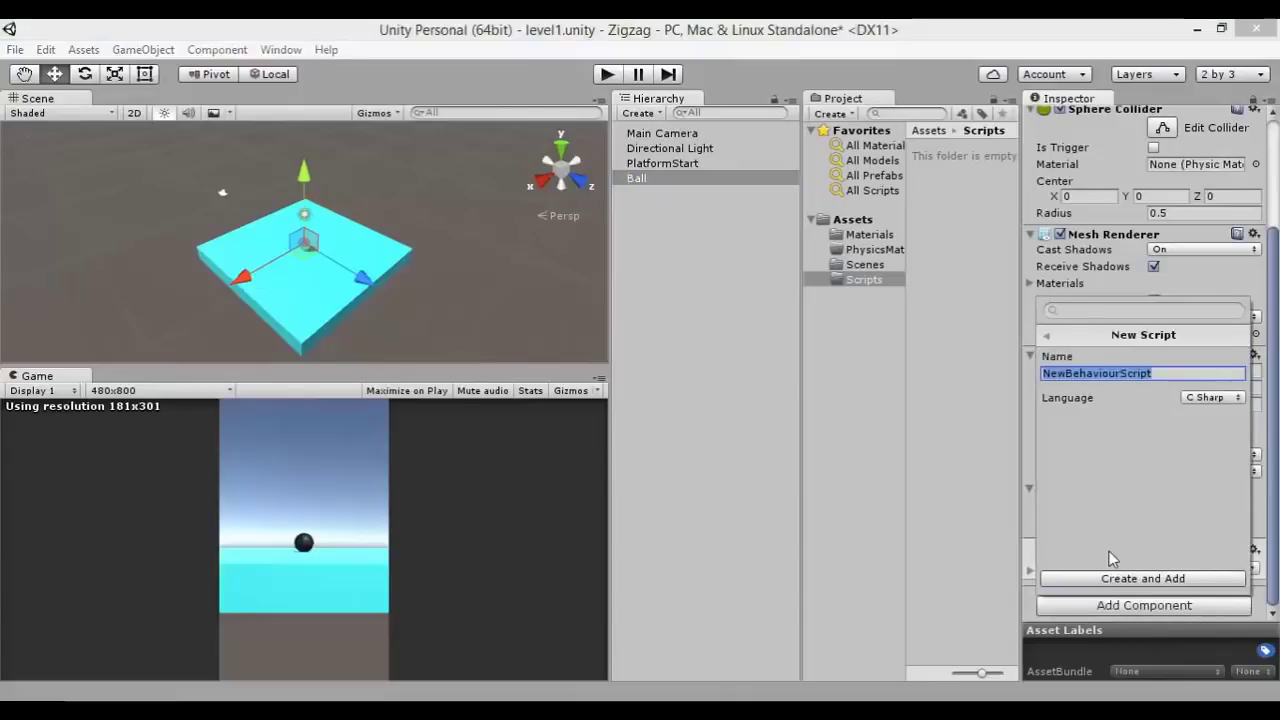
pyautogui.write('BAll')
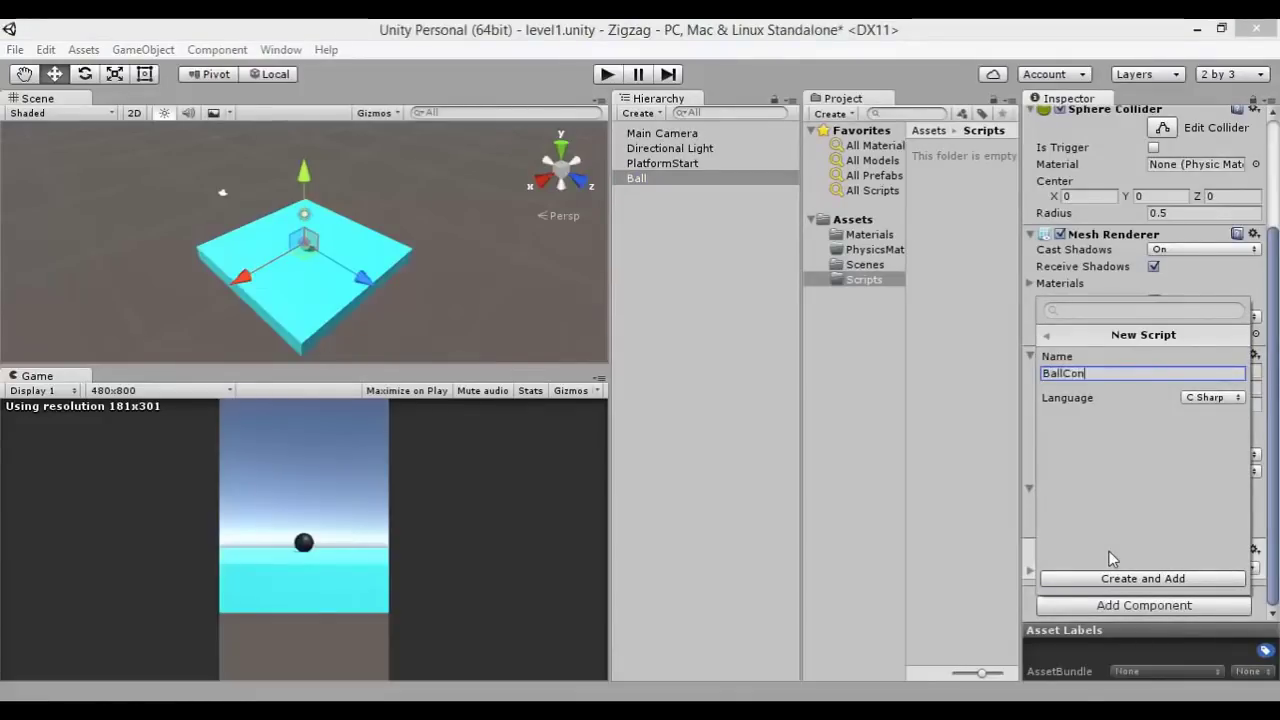
pyautogui.write('troller')
pyautogui.press('Return')
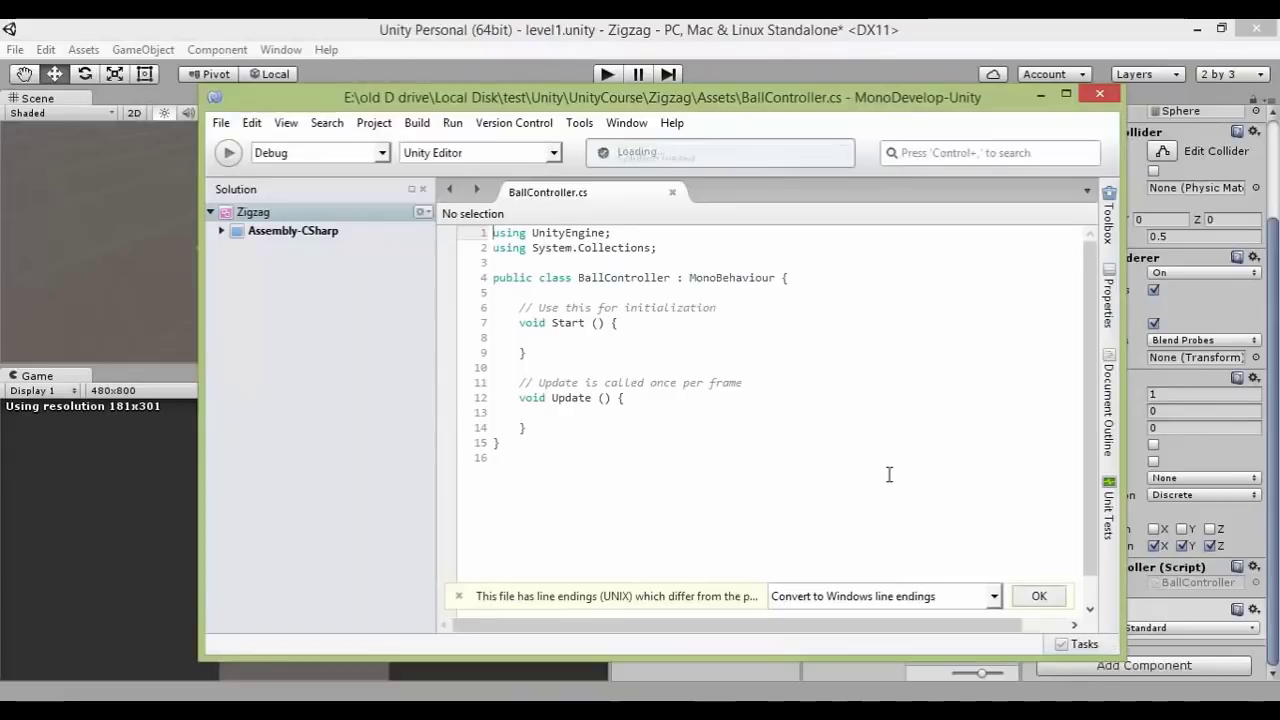
# - Dismiss the line-endings notice, maximize MonoDevelop to read the default BallController code, then minimize it
pyautogui.click(1039, 596)
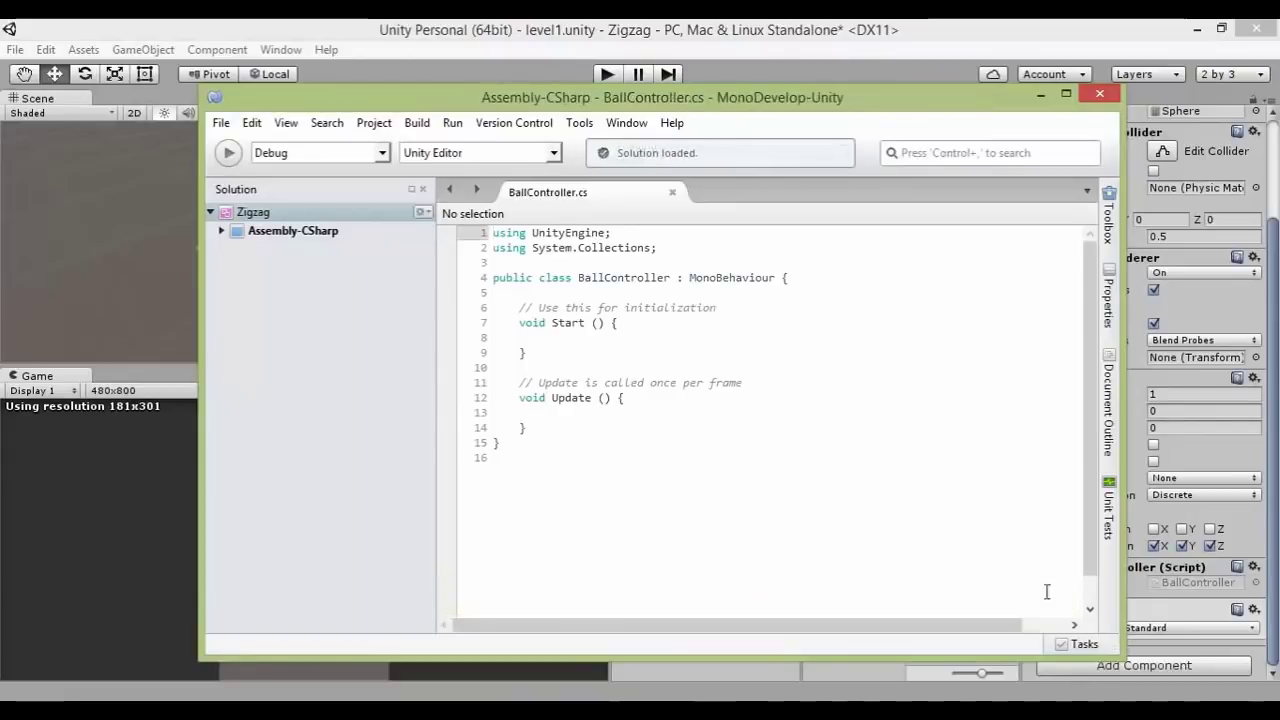
pyautogui.click(1066, 94)
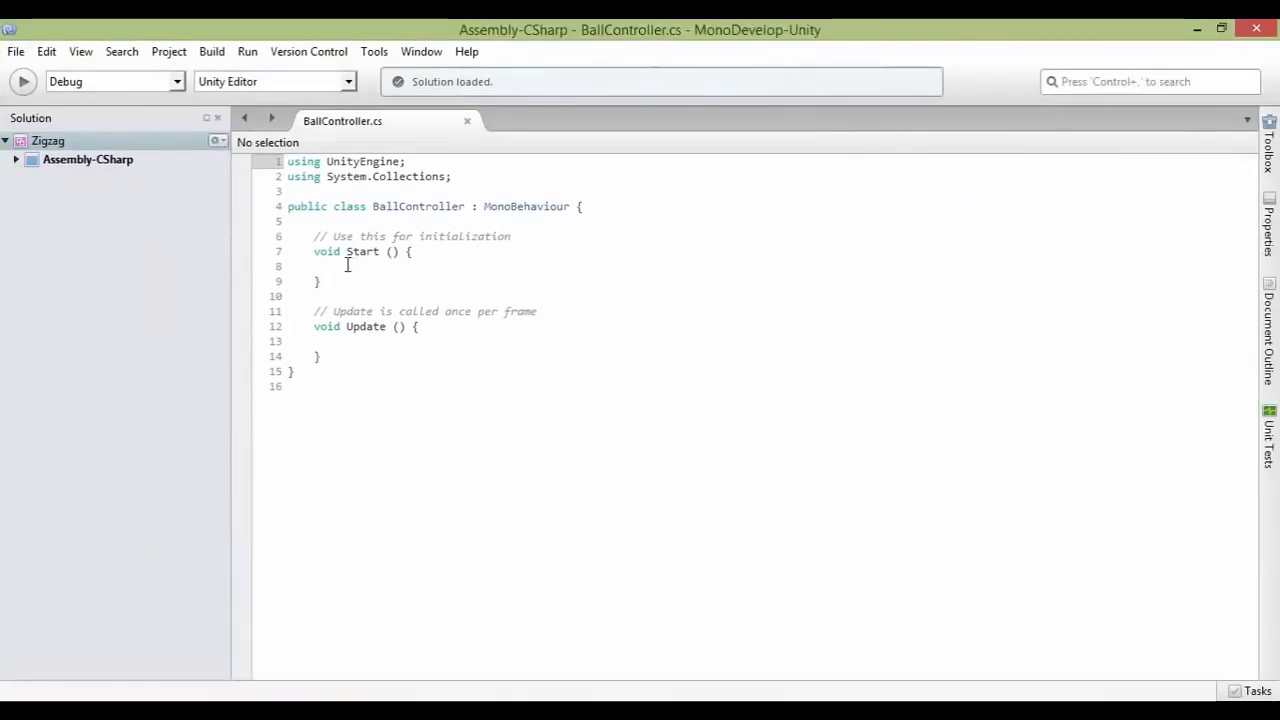
pyautogui.keyDown('ctrl'); pyautogui.scroll(1, 347, 265); pyautogui.keyUp('ctrl')
pyautogui.keyDown('ctrl'); pyautogui.scroll(1, 347, 265); pyautogui.keyUp('ctrl')
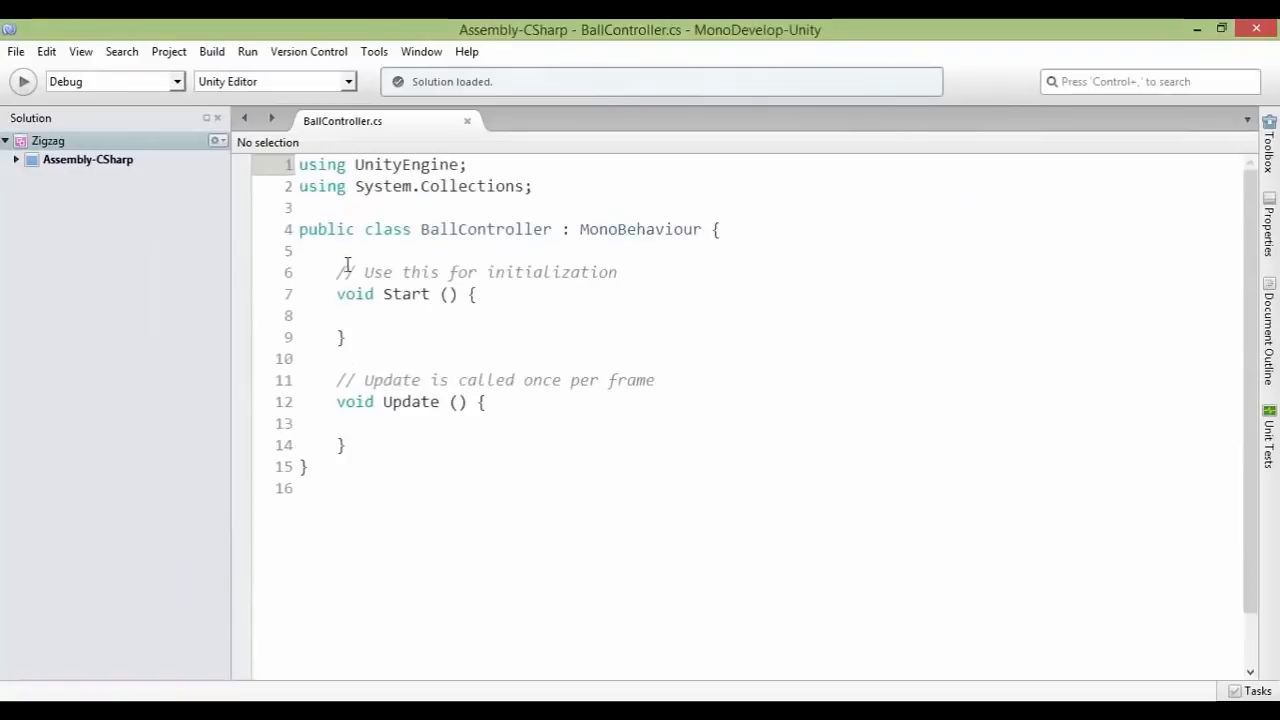
pyautogui.keyDown('ctrl'); pyautogui.scroll(-2, 355, 268); pyautogui.keyUp('ctrl')
pyautogui.keyDown('ctrl'); pyautogui.scroll(2, 355, 268); pyautogui.keyUp('ctrl')
pyautogui.keyDown('ctrl'); pyautogui.scroll(-1, 358, 272); pyautogui.keyUp('ctrl')
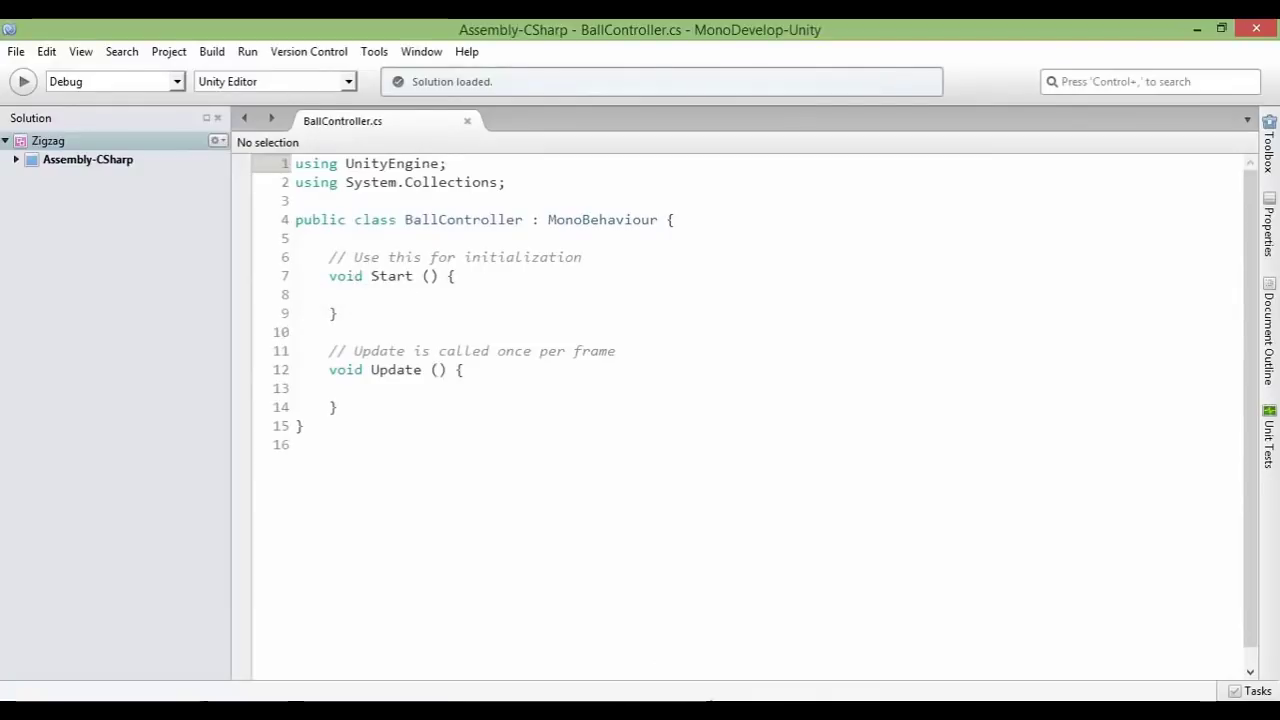
pyautogui.click(1197, 29)
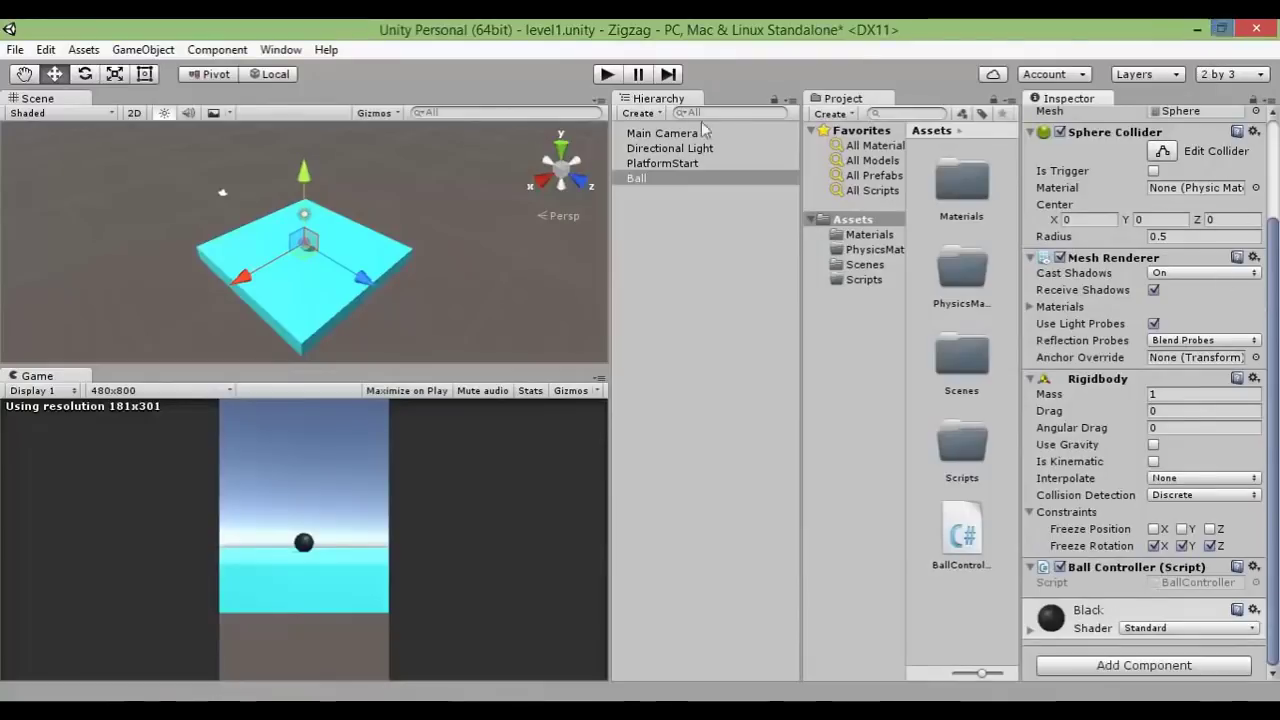
# - Move the BallController script into the Scripts folder in the Project panel
pyautogui.click(642, 163)
pyautogui.click(644, 178)
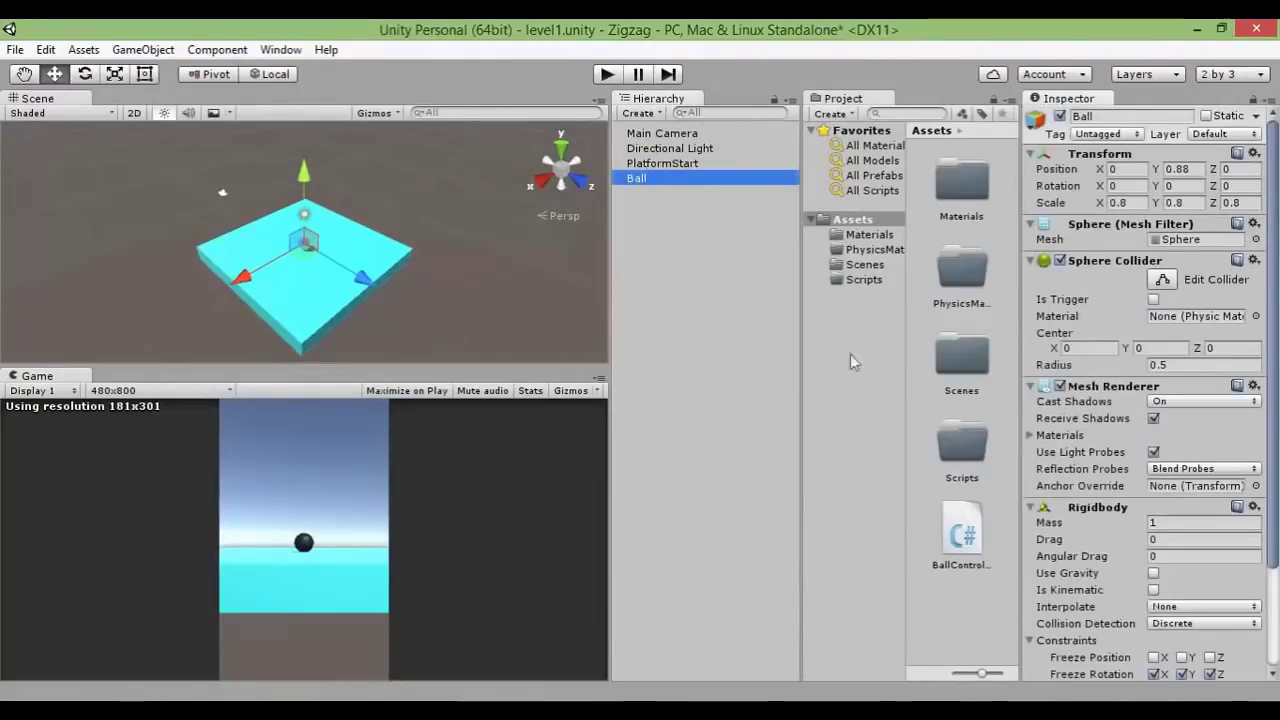
pyautogui.moveTo(958, 545); pyautogui.dragTo(958, 457)
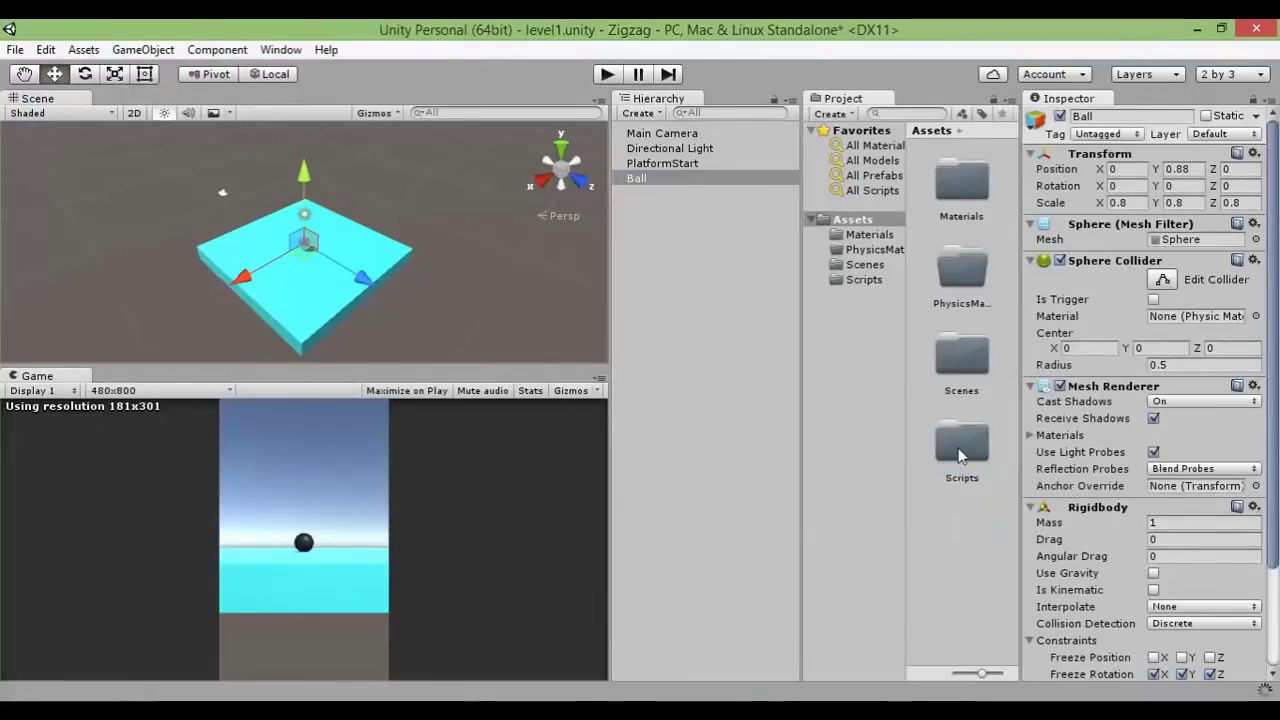
pyautogui.doubleClick(962, 450)
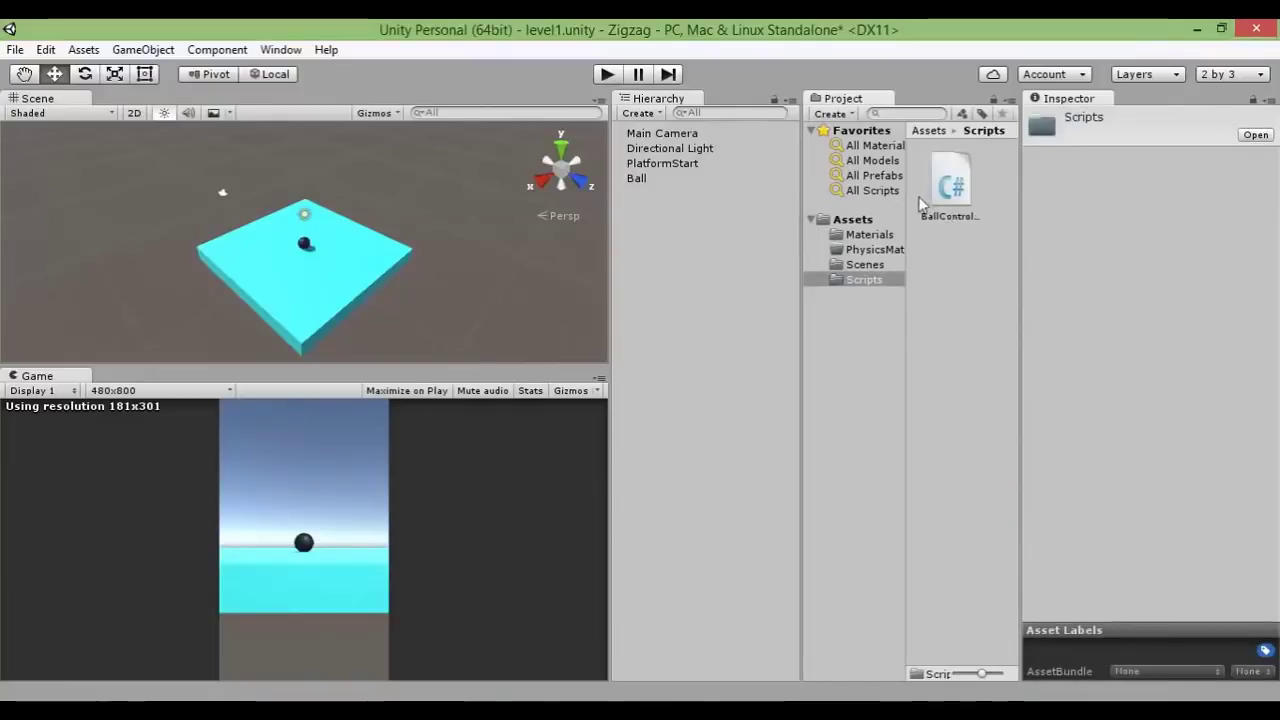
pyautogui.click(855, 222)
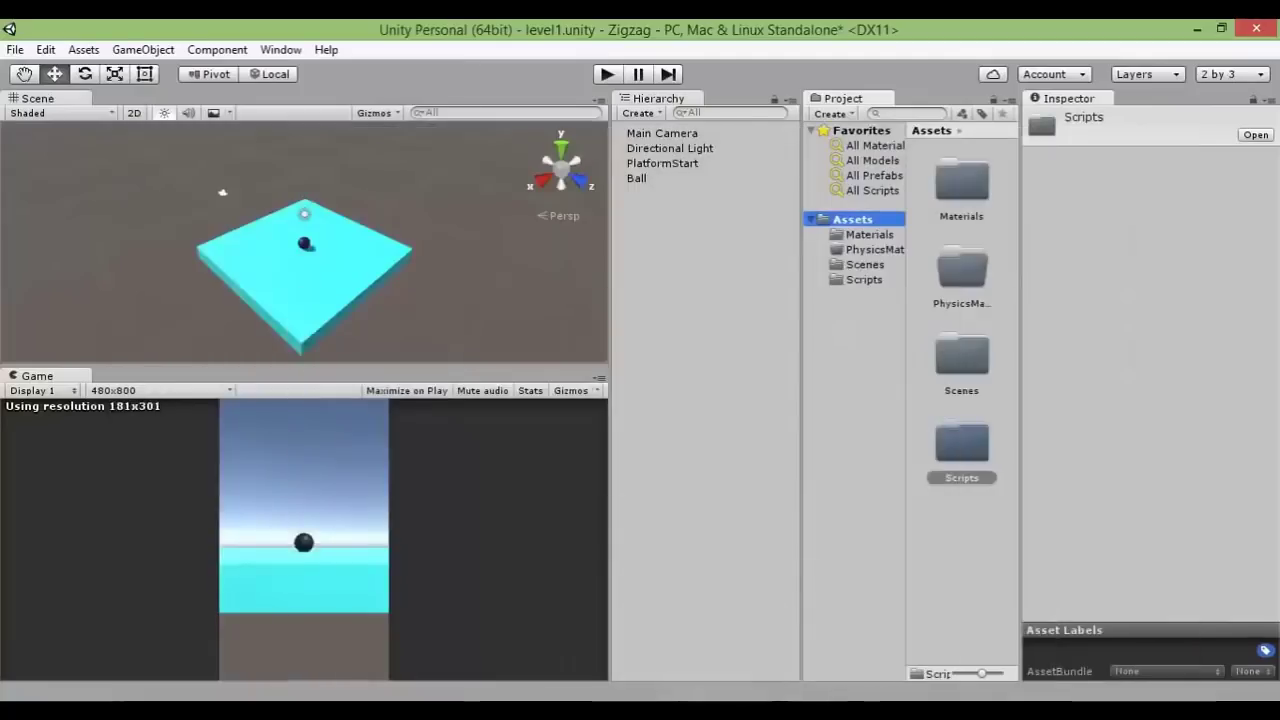
# - Open BallController from the Scripts folder in MonoDevelop, then return to Unity and save the scene
pyautogui.doubleClick(968, 460)
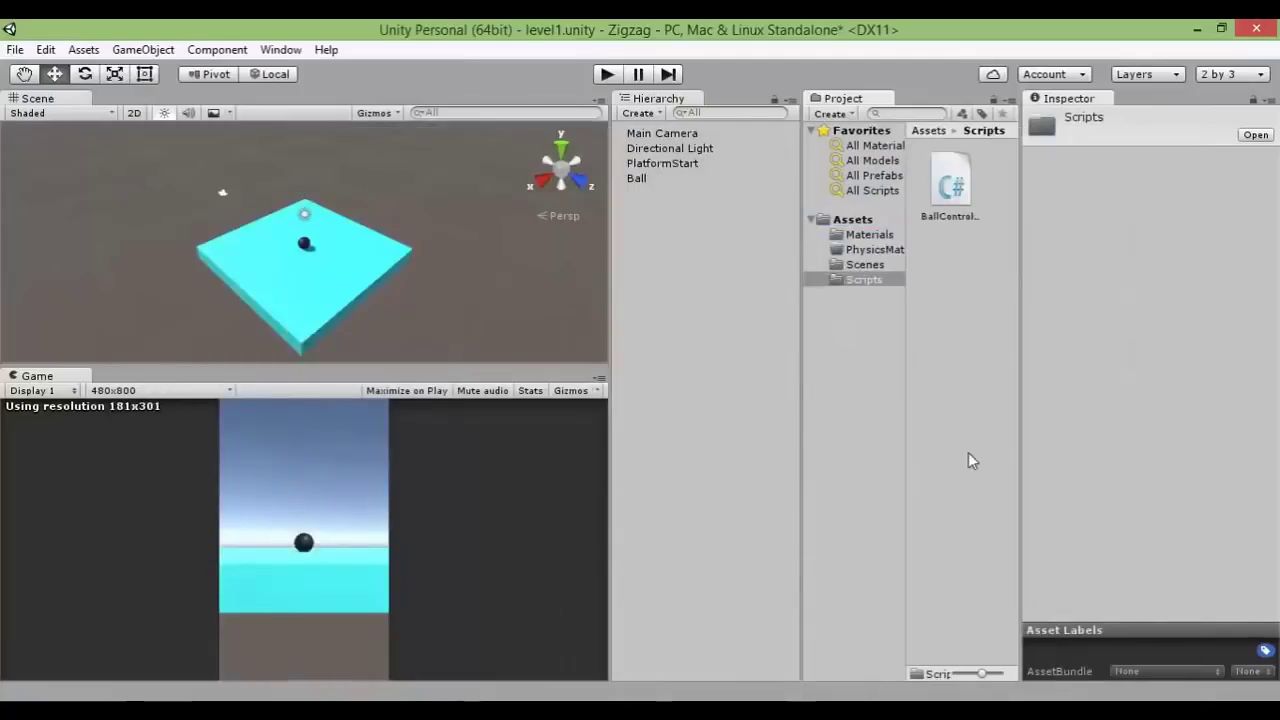
pyautogui.click(957, 218)
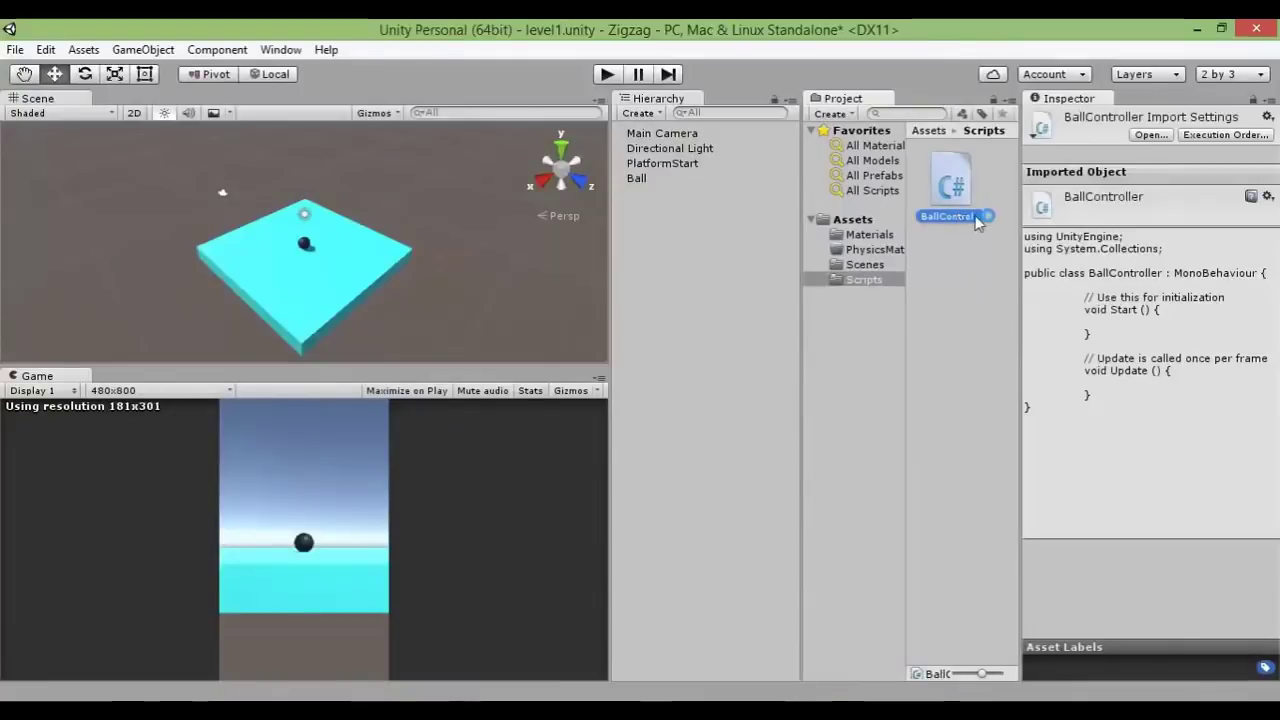
pyautogui.doubleClick(978, 222)
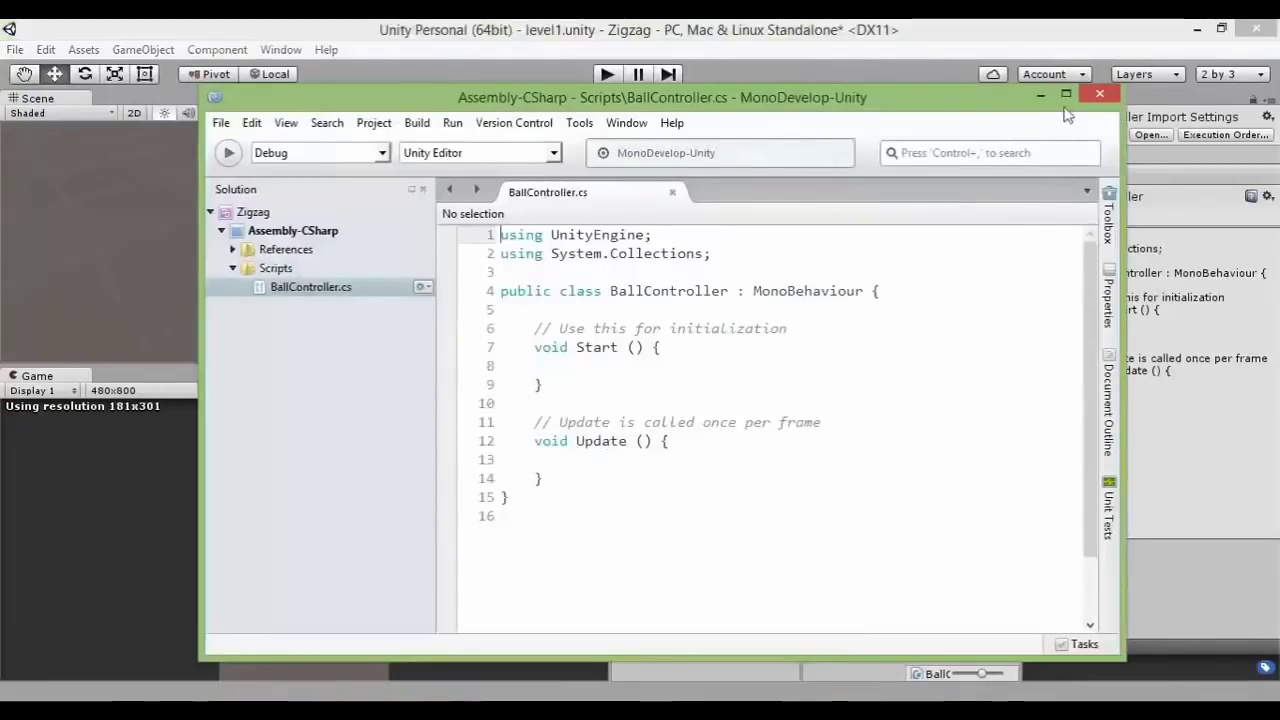
pyautogui.click(1066, 94)
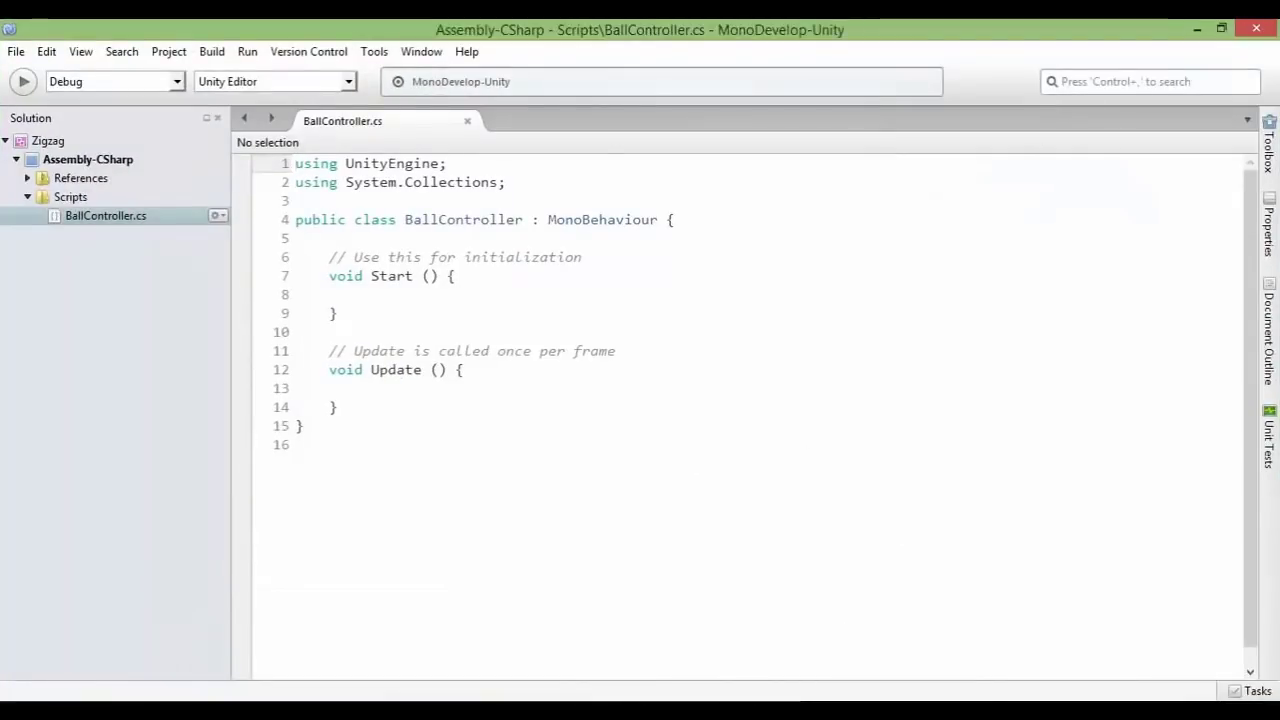
pyautogui.hotkey('alt', 'Tab')
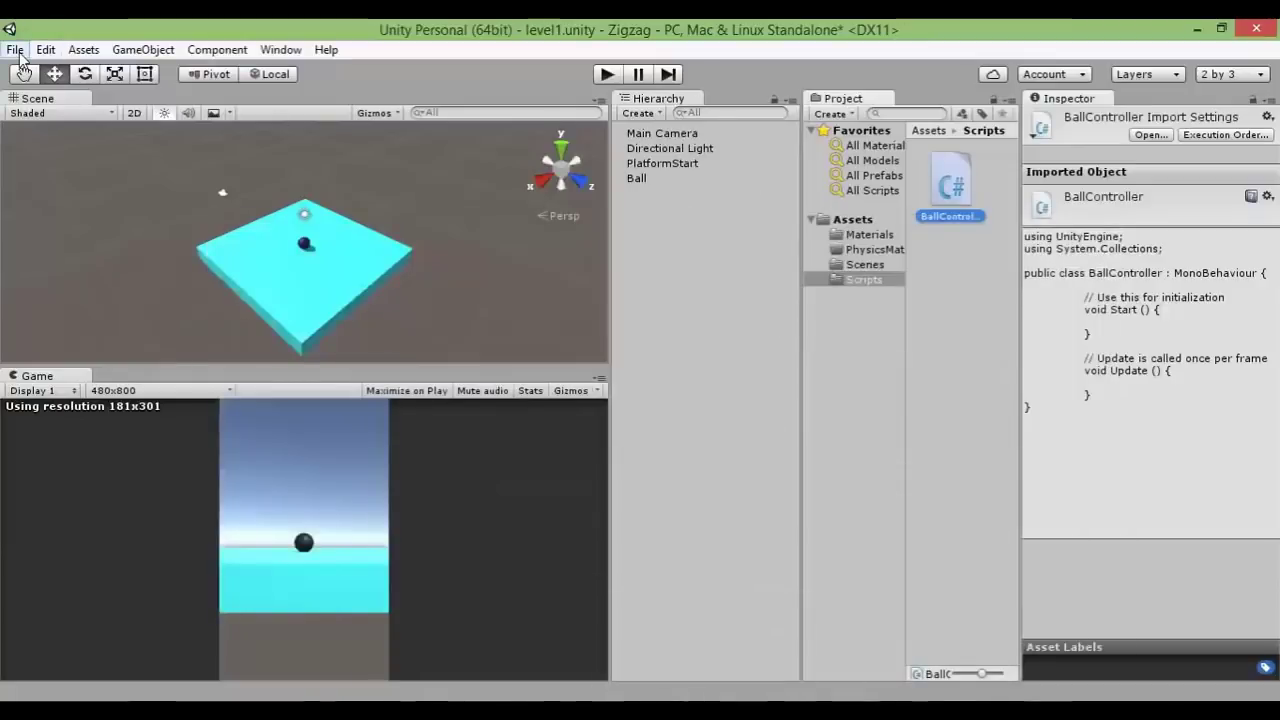
pyautogui.click(16, 50)
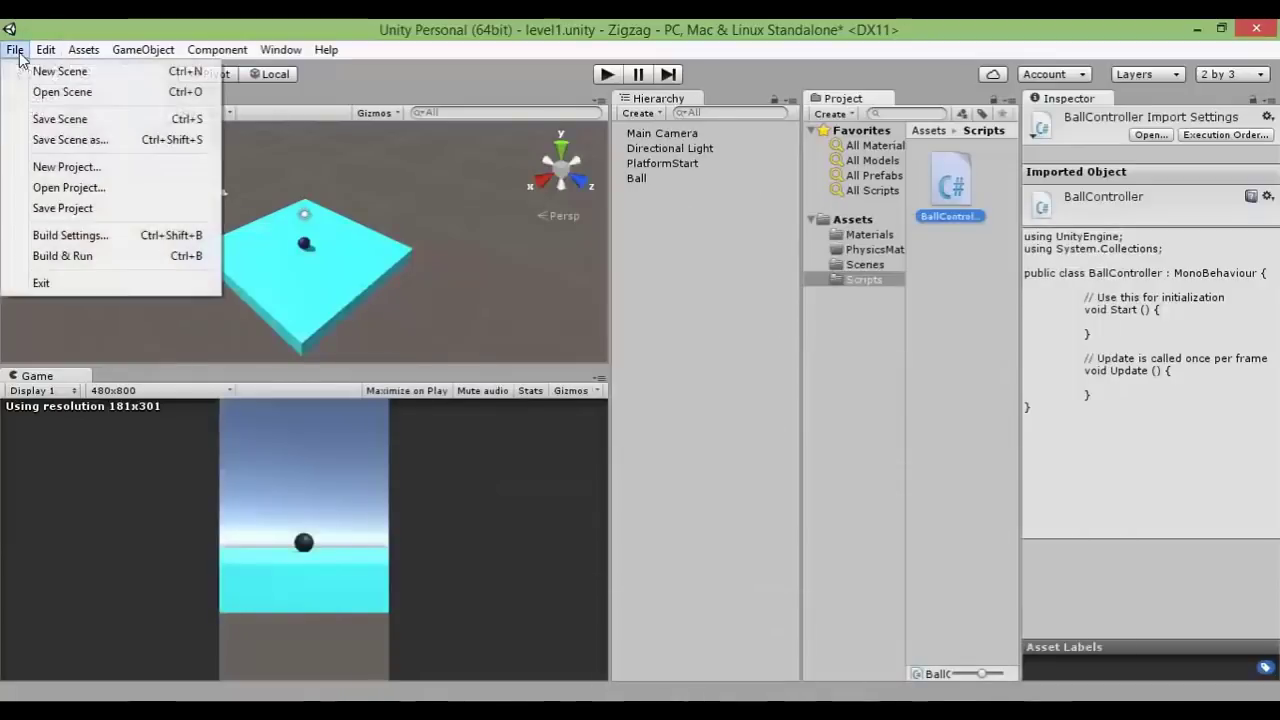
pyautogui.click(52, 118)
# - Select the Ball to show its Transform, Sphere Collider, Mesh Renderer and Rigidbody
pyautogui.click(932, 283)
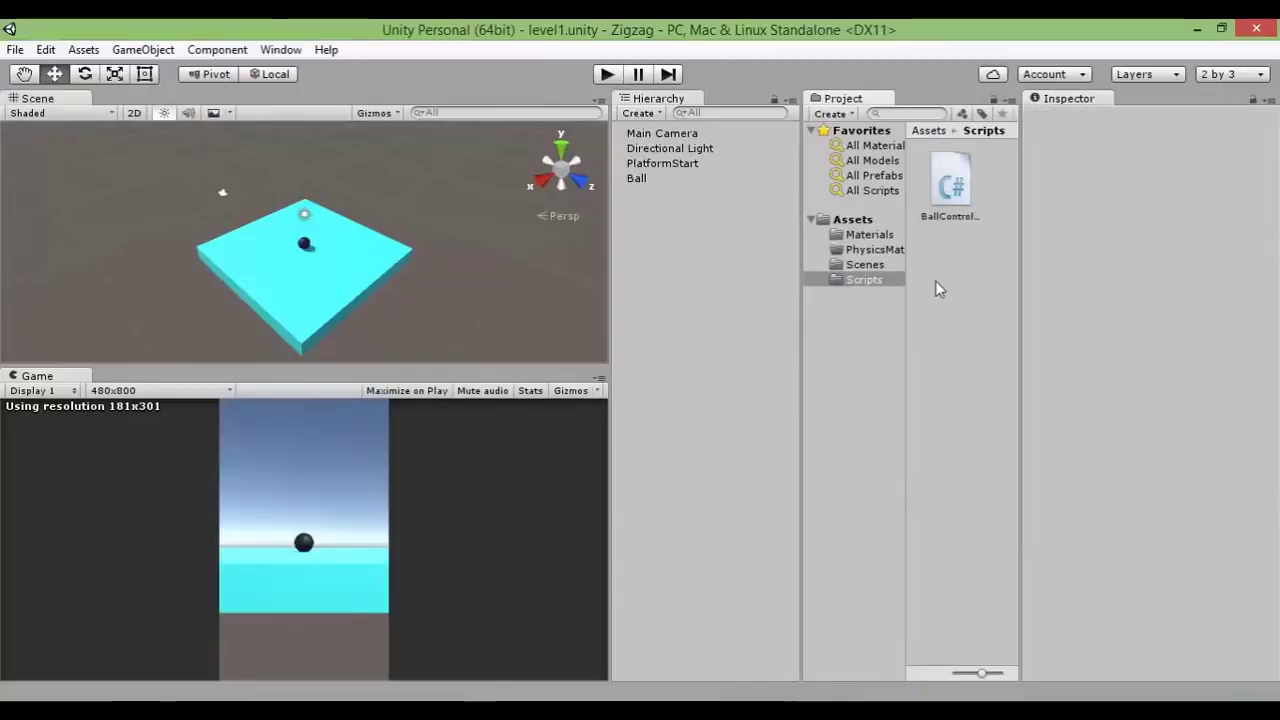
pyautogui.click(891, 287)
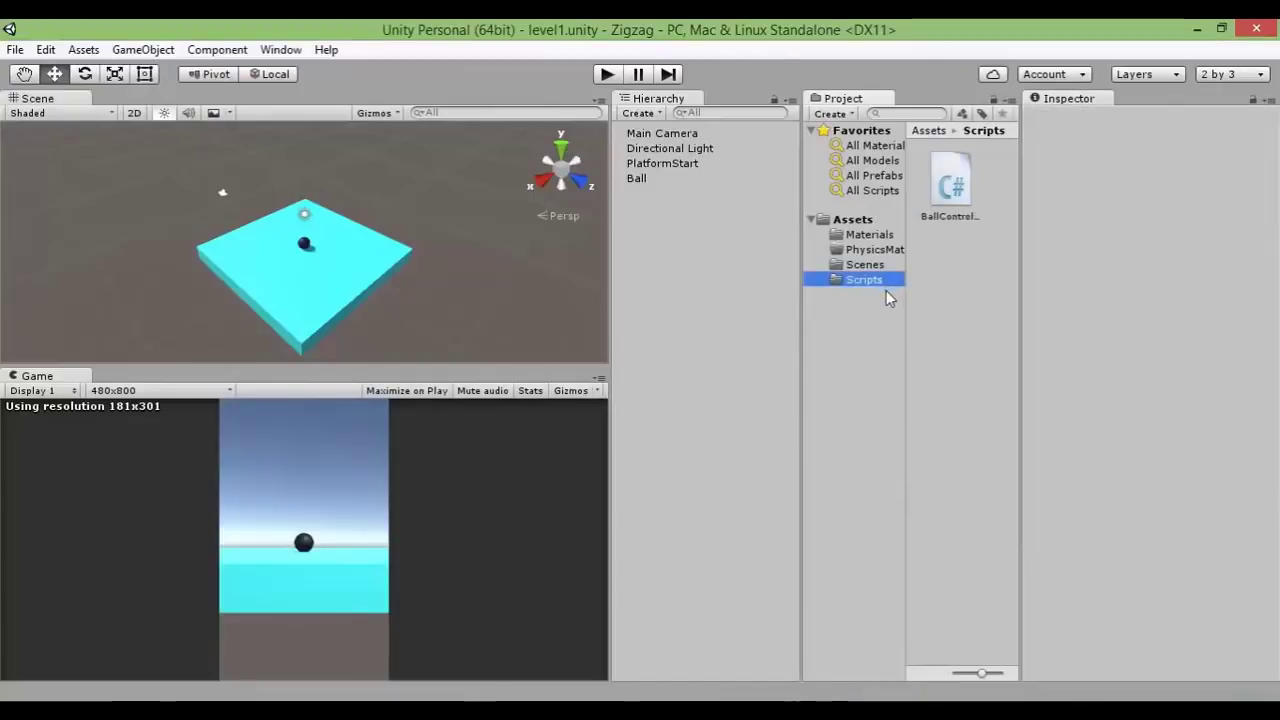
pyautogui.click(640, 178)
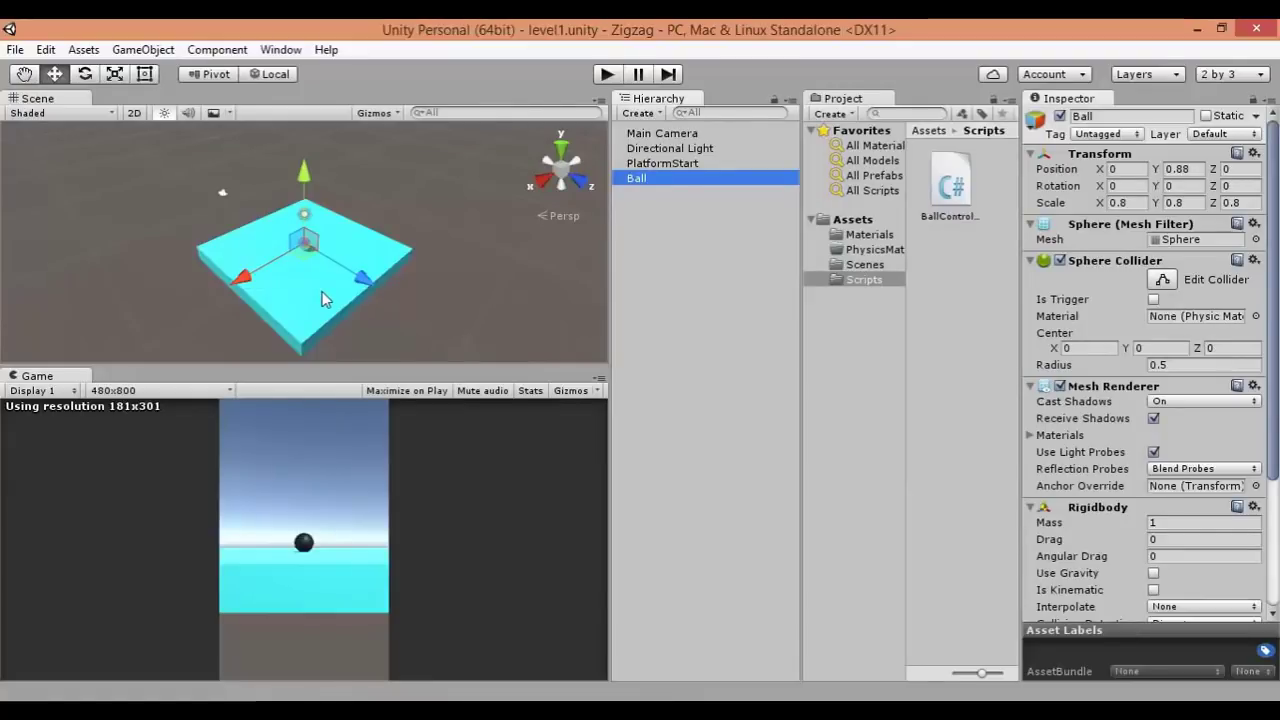
pyautogui.click(241, 284)
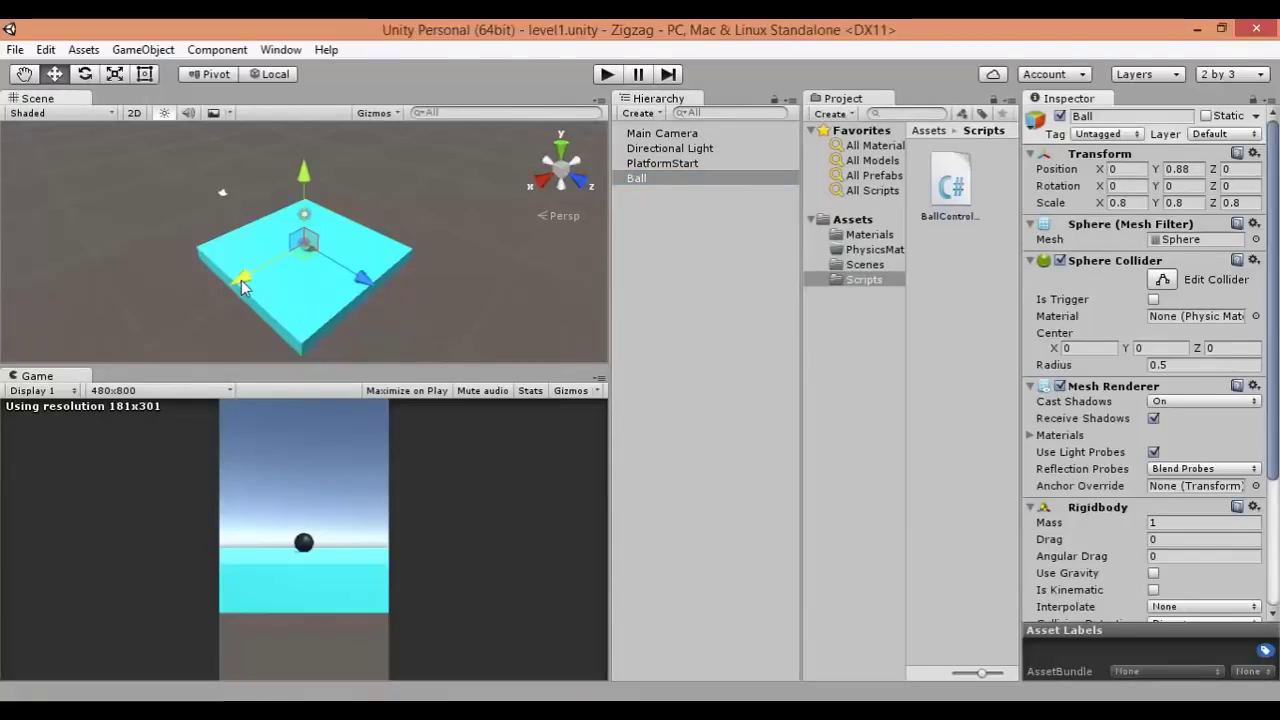
pyautogui.moveTo(241, 284)
pyautogui.mouseDown()
pyautogui.moveTo(373, 258)
pyautogui.moveTo(328, 230)
pyautogui.mouseUp()
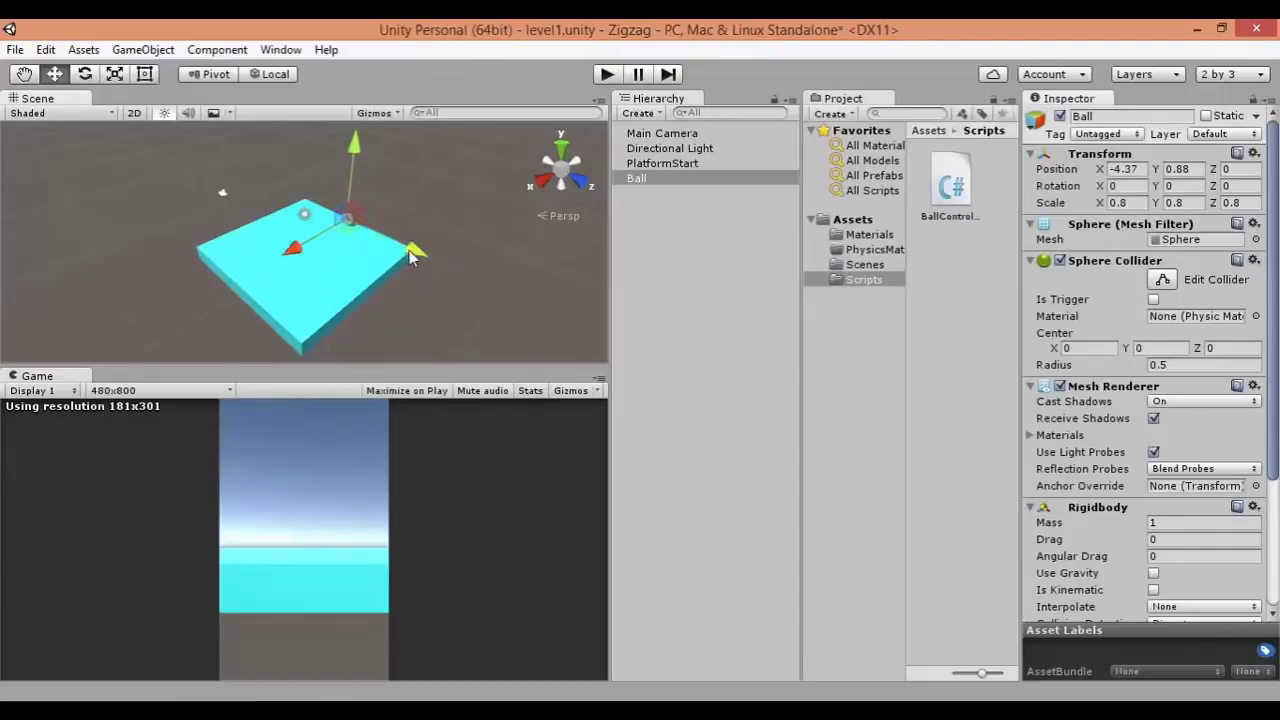
pyautogui.moveTo(205, 220); pyautogui.dragTo(290, 182)
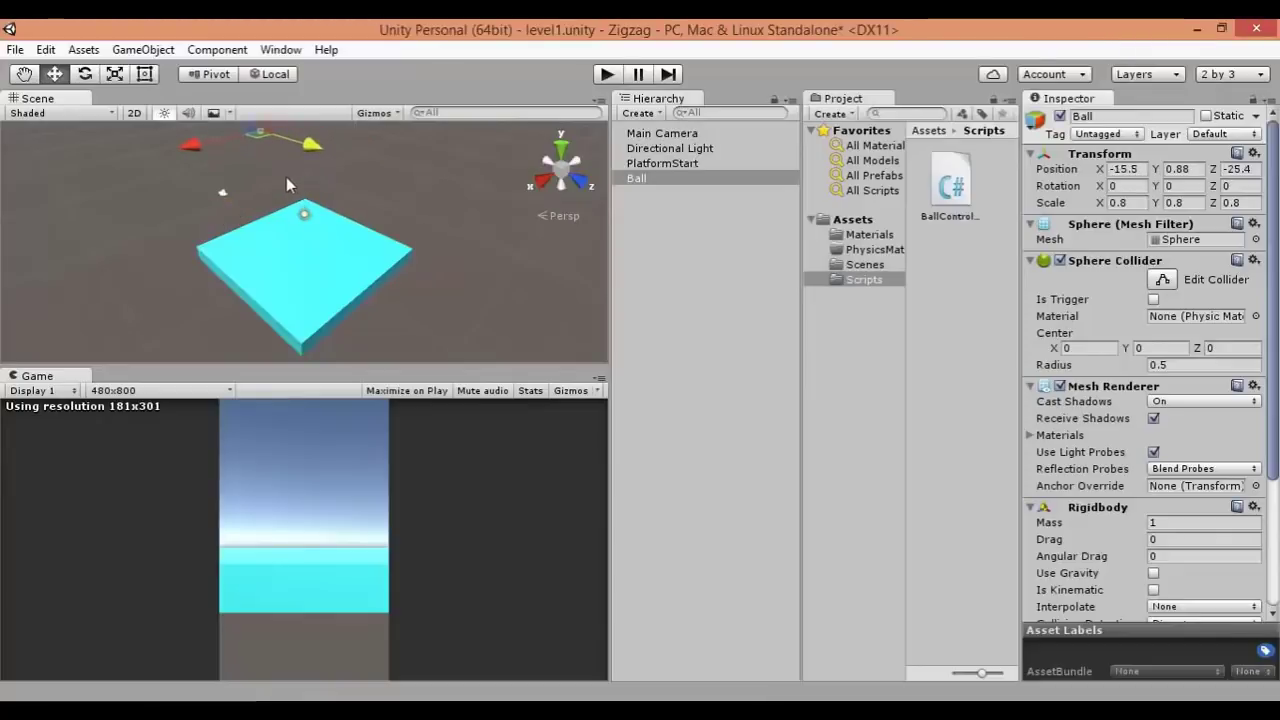
pyautogui.hotkey('ctrl', 'z')
pyautogui.hotkey('ctrl', 'z')
pyautogui.hotkey('ctrl', 'z')
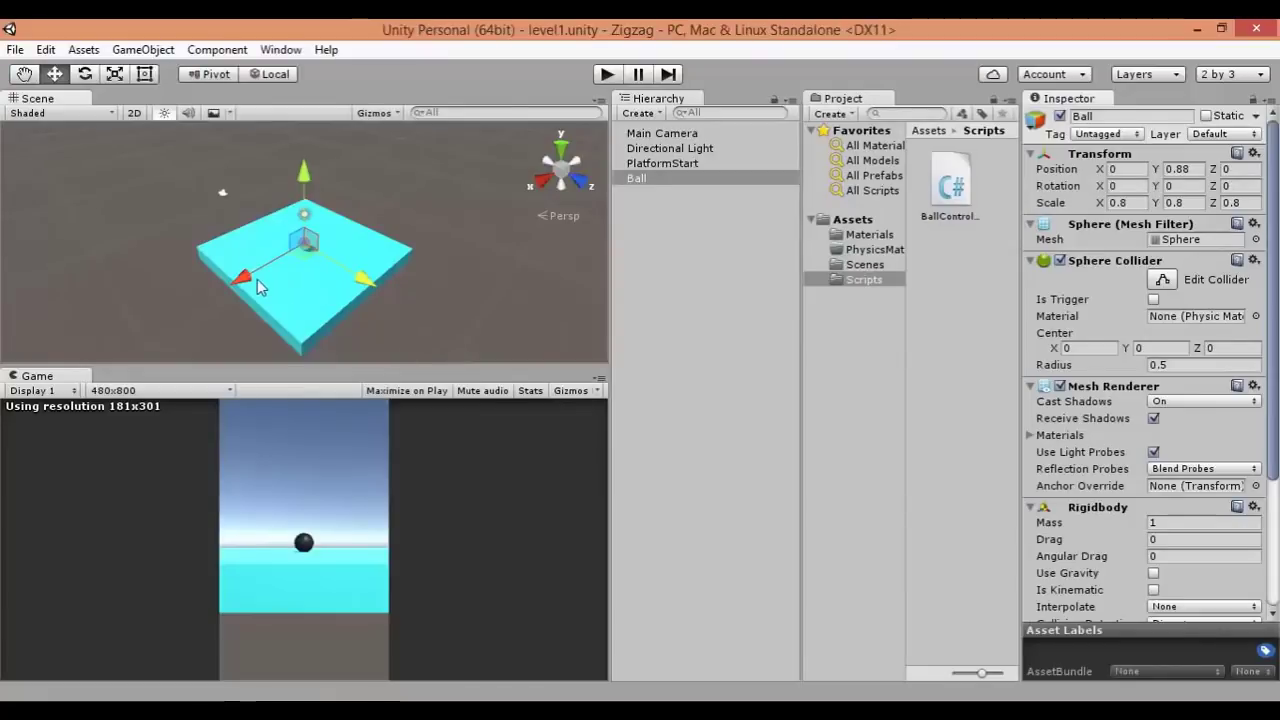
# - Orbit around the platform, try sliding the Ball along X, then undo it back to centre
pyautogui.keyDown('alt'); pyautogui.moveTo(150, 287); pyautogui.dragTo(292, 316); pyautogui.keyUp('alt')
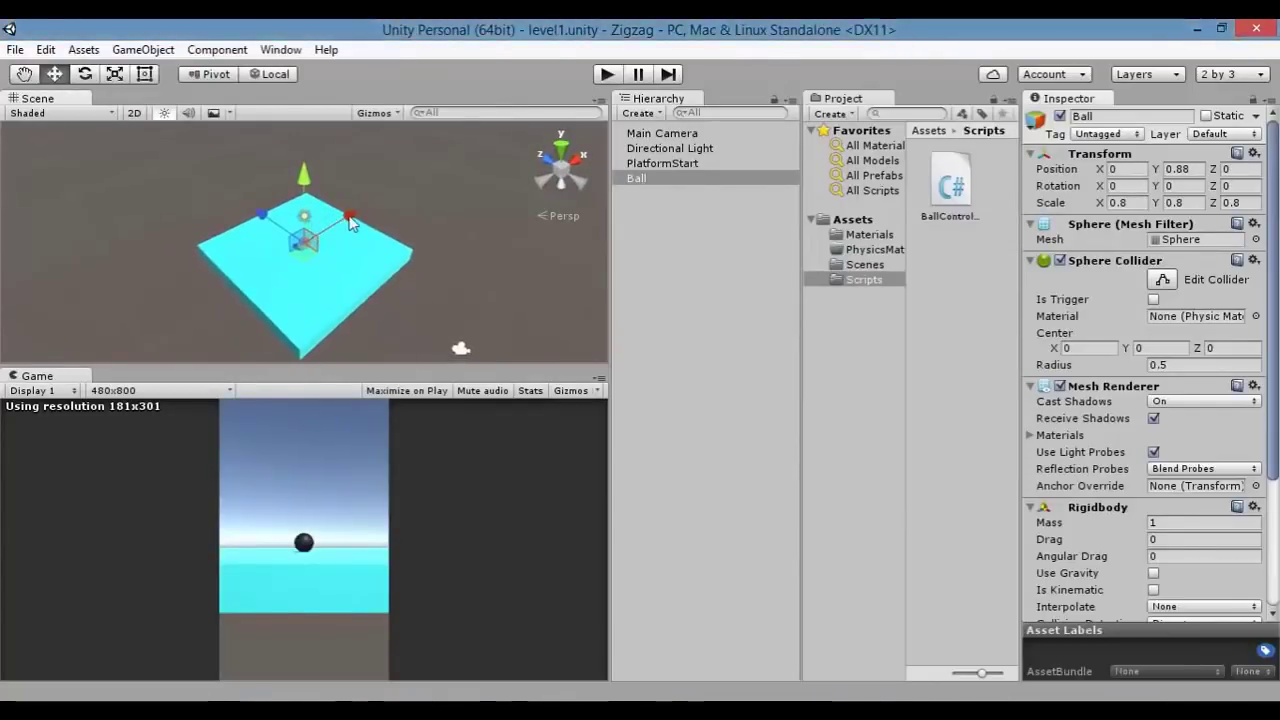
pyautogui.press('alt')
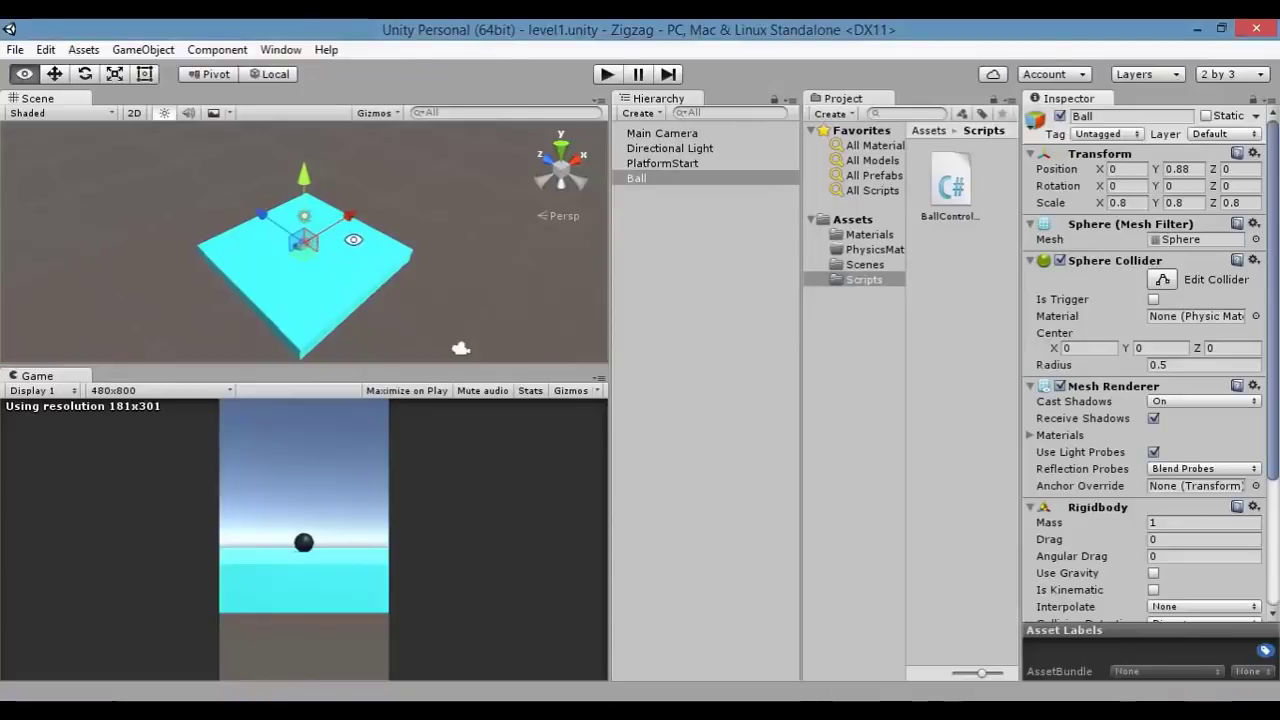
pyautogui.moveTo(353, 240)
pyautogui.keyDown('alt'); pyautogui.mouseDown()
pyautogui.moveTo(382, 245)
pyautogui.moveTo(331, 286)
pyautogui.mouseUp(); pyautogui.keyUp('alt')
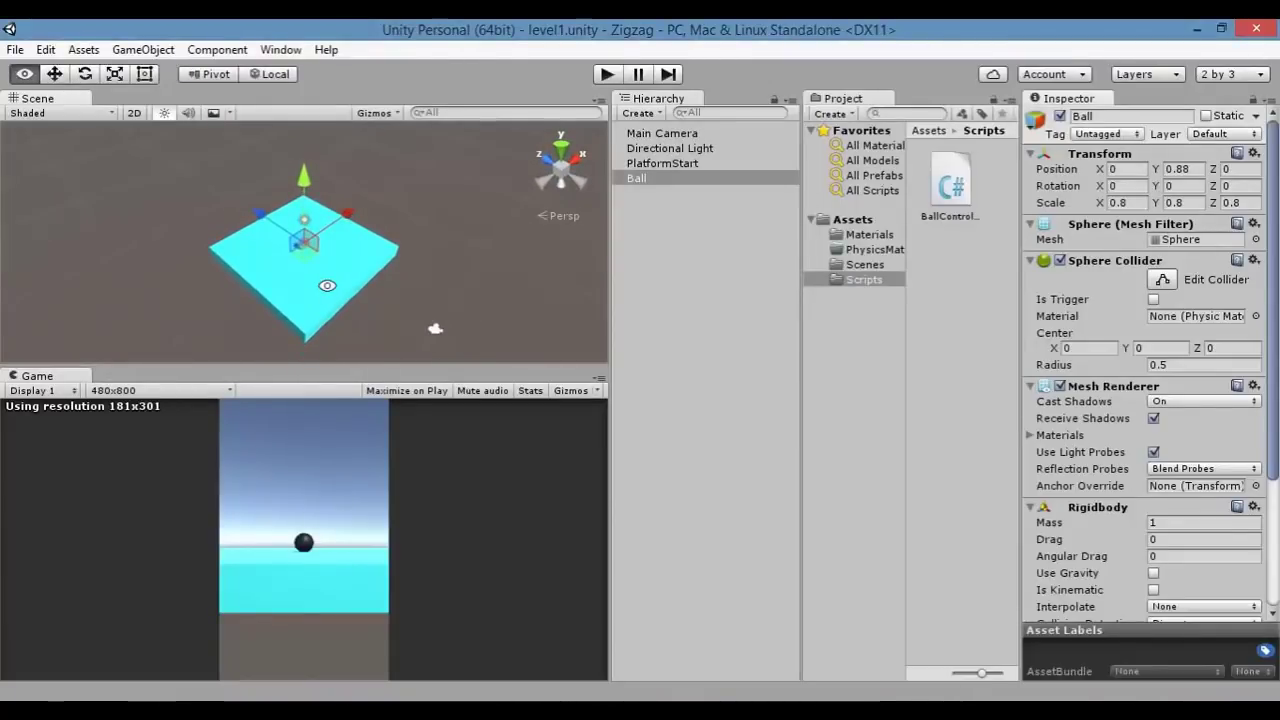
pyautogui.scroll(2, 315, 288)
pyautogui.scroll(-1, 315, 288)
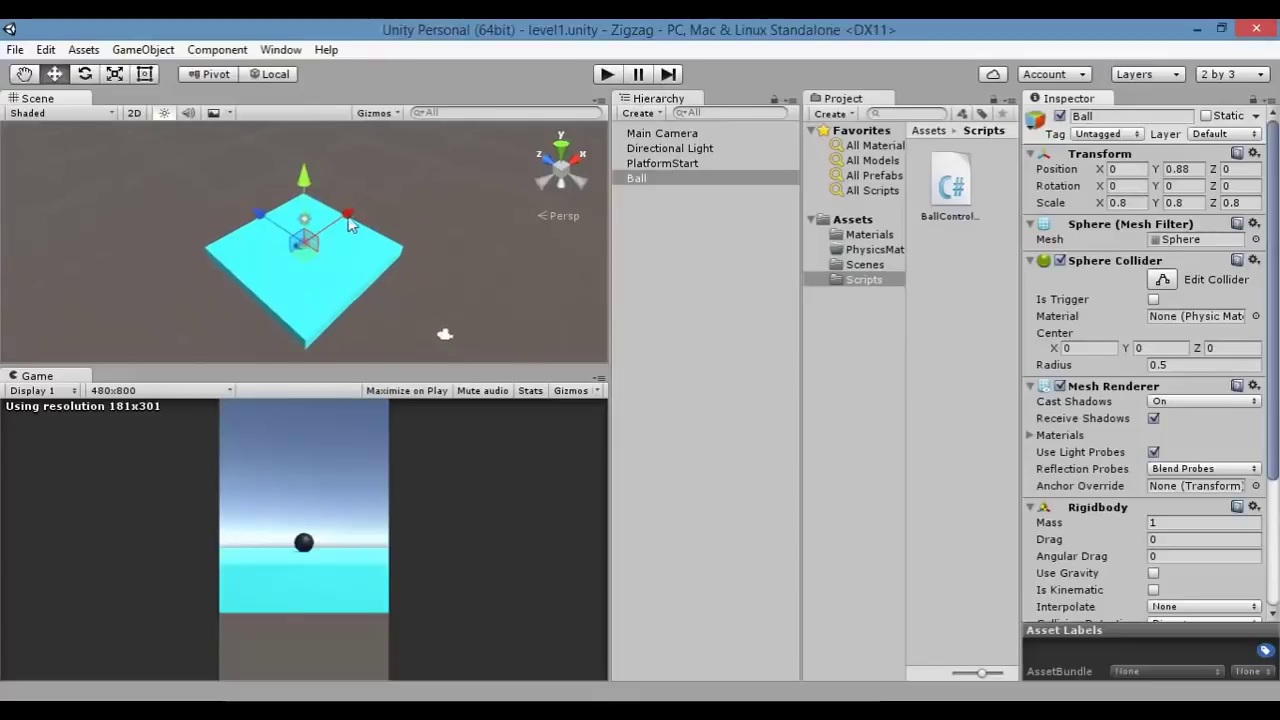
pyautogui.moveTo(347, 220)
pyautogui.mouseDown()
pyautogui.moveTo(287, 173)
pyautogui.moveTo(248, 164)
pyautogui.mouseUp()
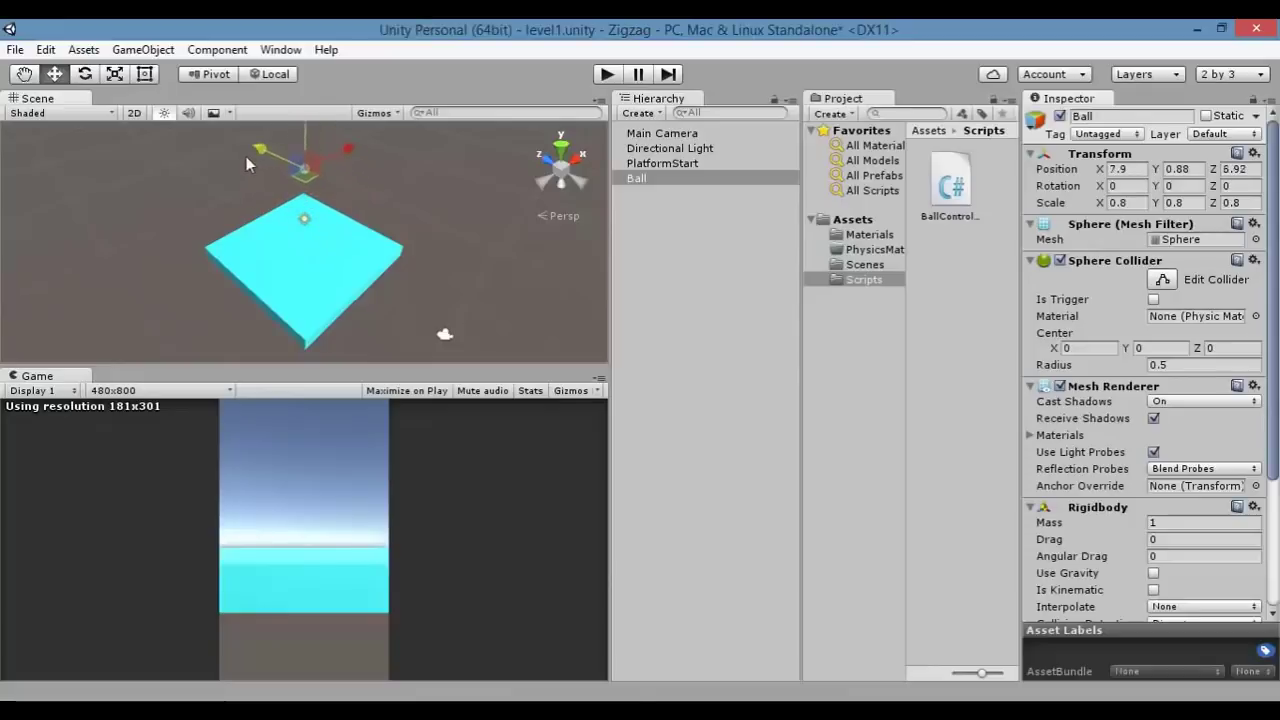
pyautogui.hotkey('ctrl', 'z')
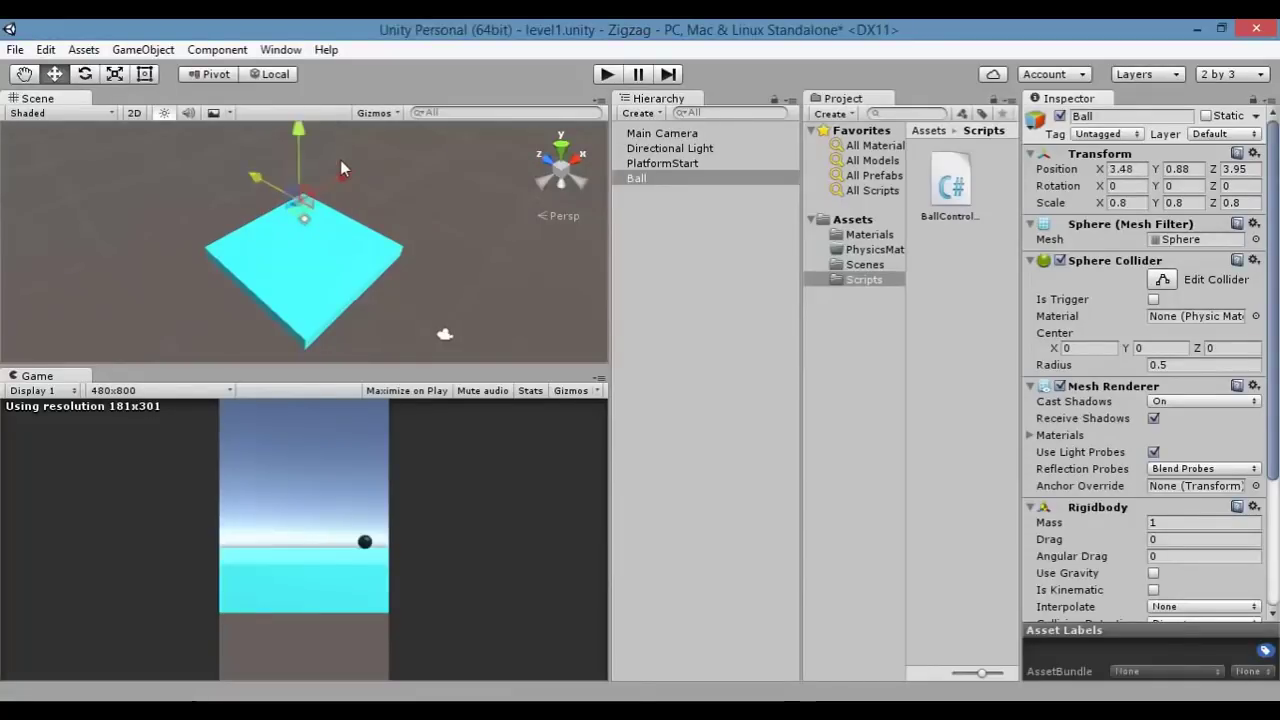
pyautogui.hotkey('ctrl', 'z')
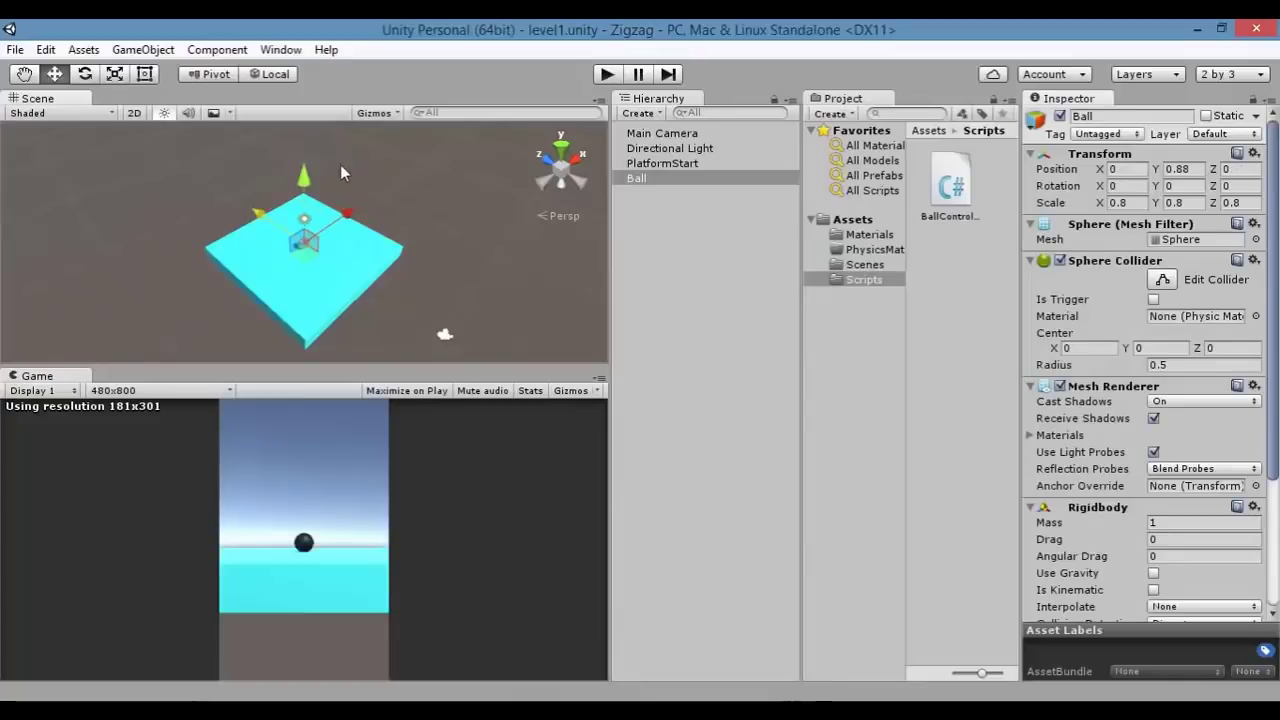
# - Move the Ball to X 2.95 and Z 3.28, then undo to reset it to the centre
pyautogui.click(686, 248)
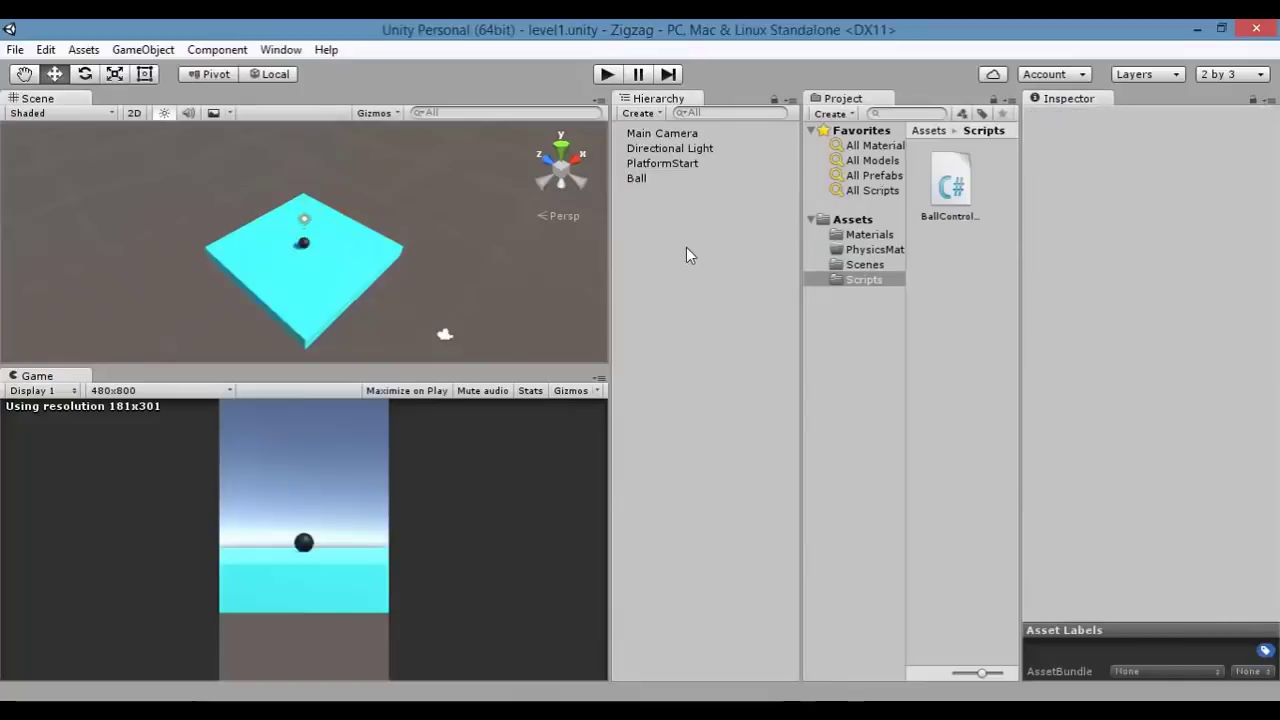
pyautogui.click(304, 243)
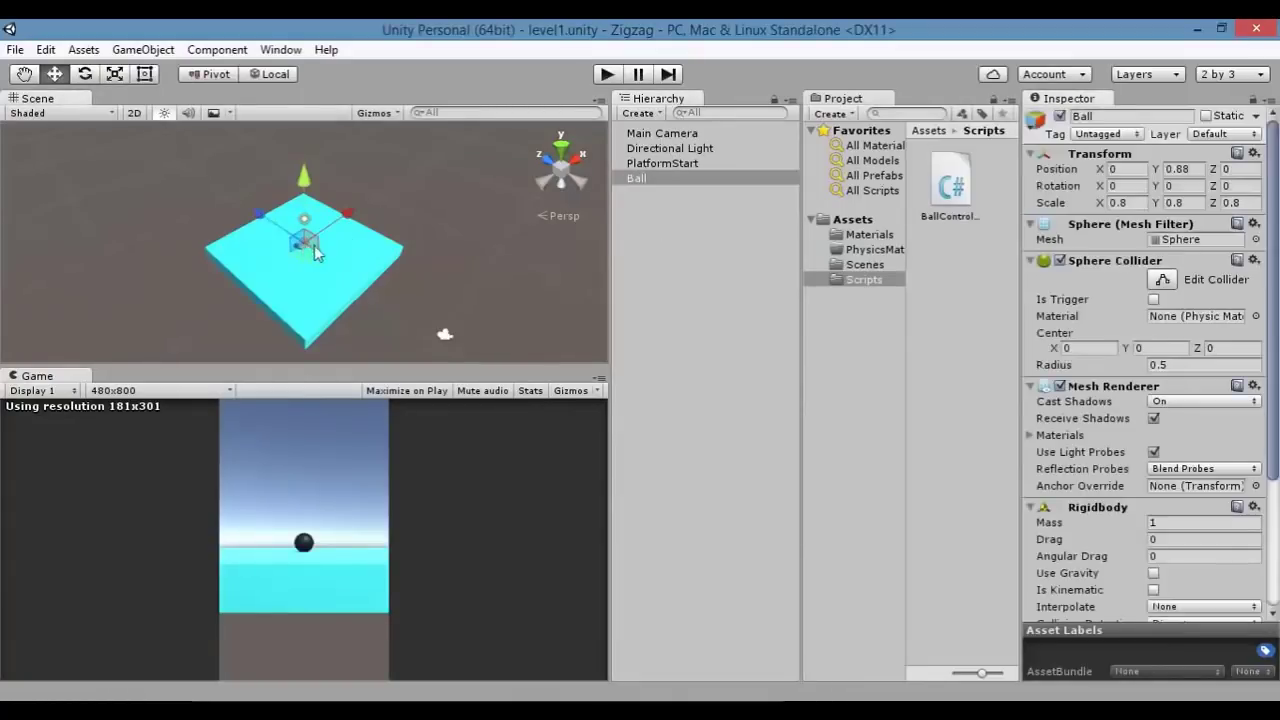
pyautogui.moveTo(314, 245); pyautogui.dragTo(374, 199)
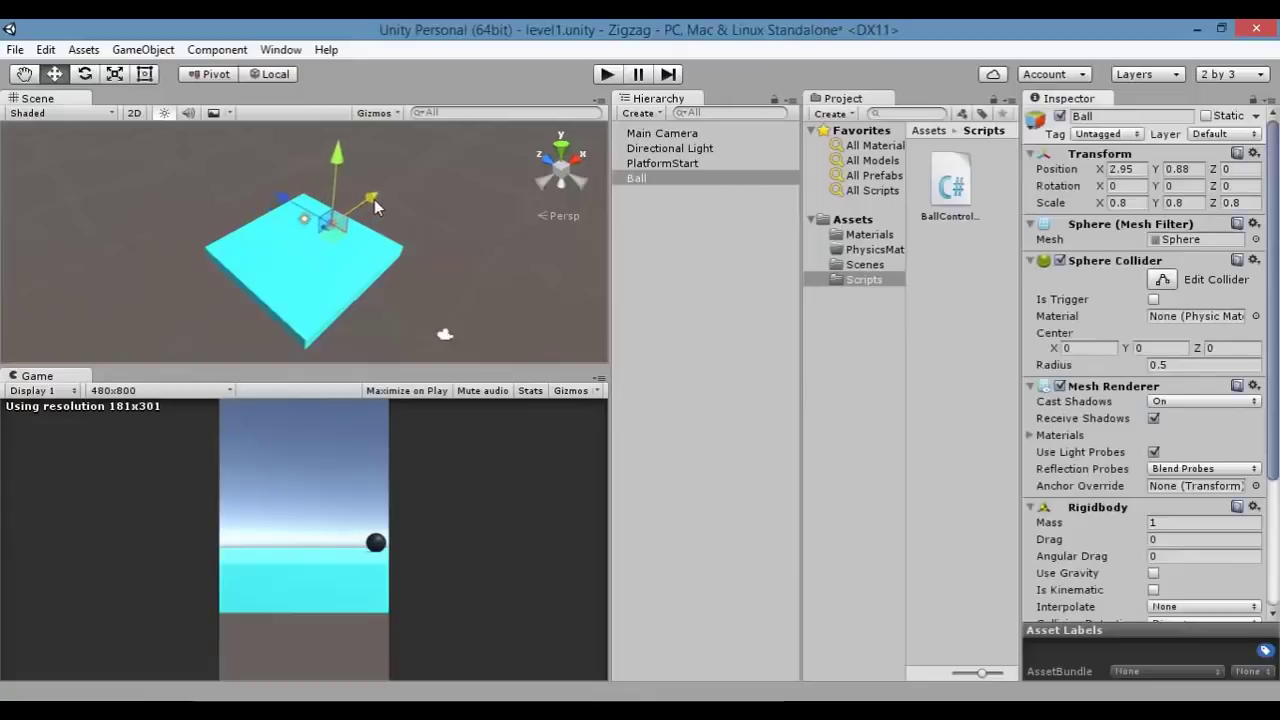
pyautogui.moveTo(283, 199); pyautogui.dragTo(250, 187)
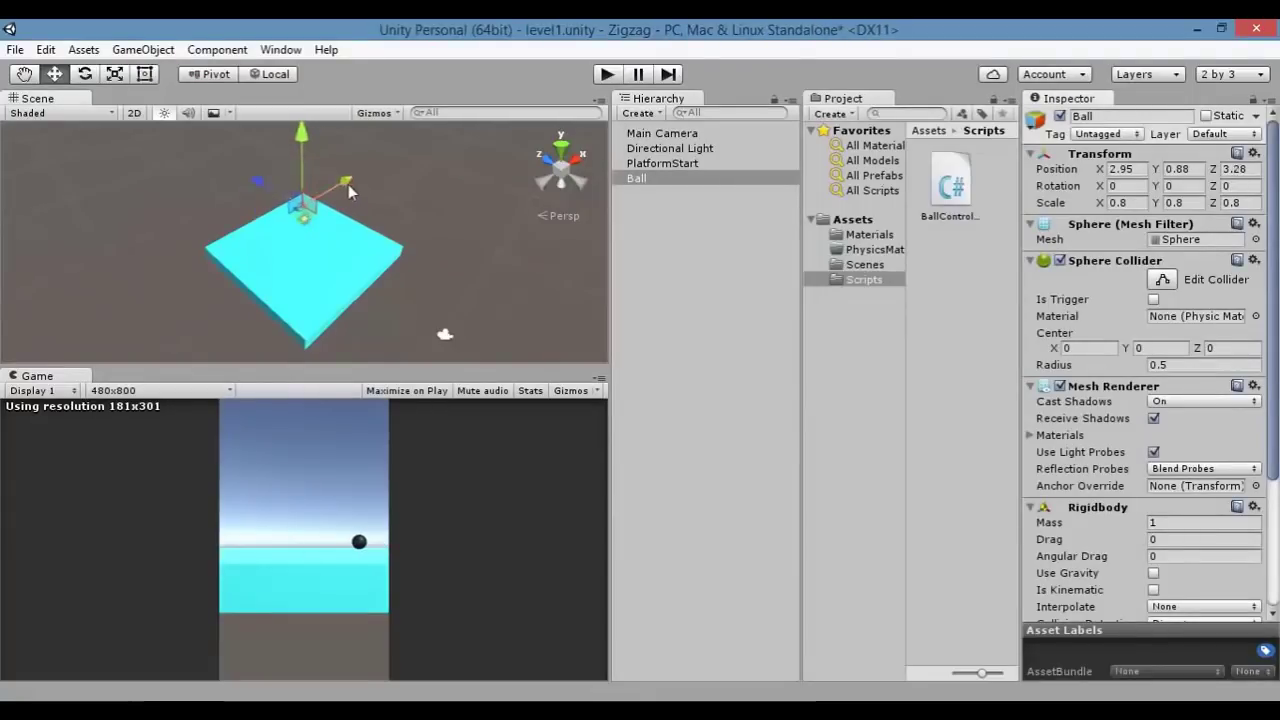
pyautogui.moveTo(350, 190); pyautogui.dragTo(380, 172)
pyautogui.click(220, 158)
pyautogui.click(330, 188)
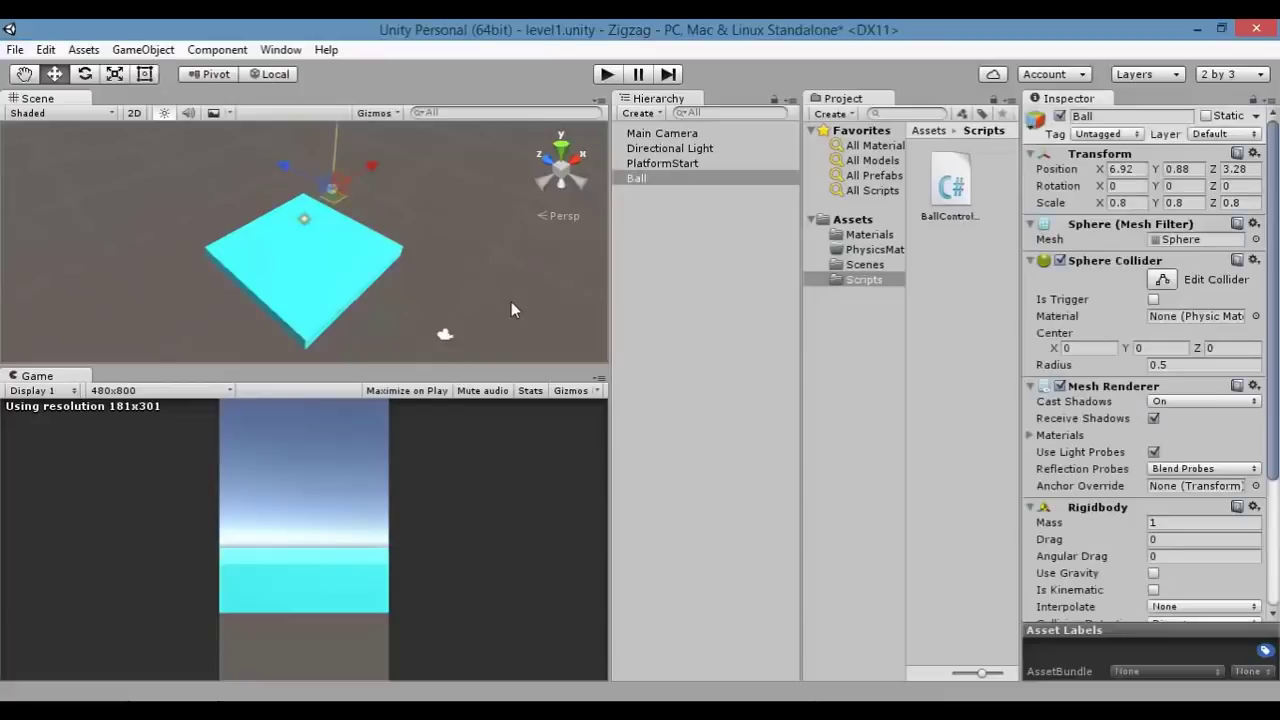
pyautogui.hotkey('ctrl', 'z')
pyautogui.hotkey('ctrl', 'z')
pyautogui.hotkey('ctrl', 'z')
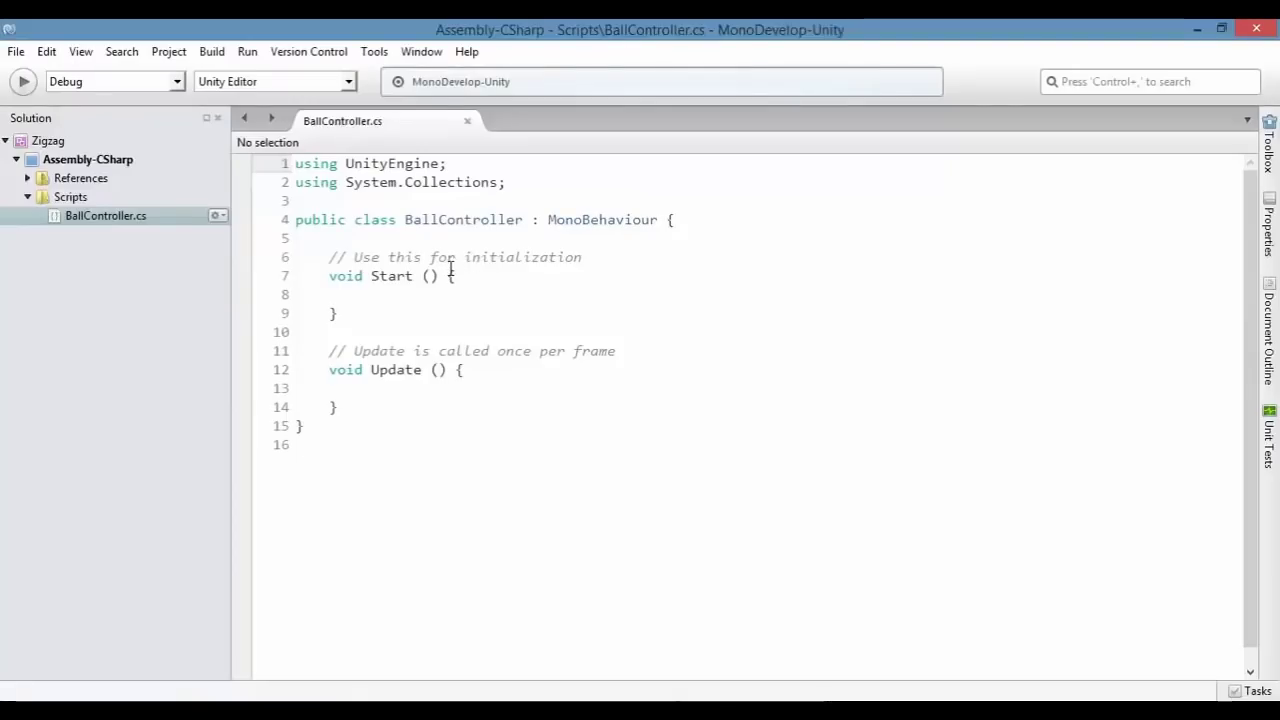
# - Add a 'private float speed;' field to BallController above Start() and save
pyautogui.click(428, 252)
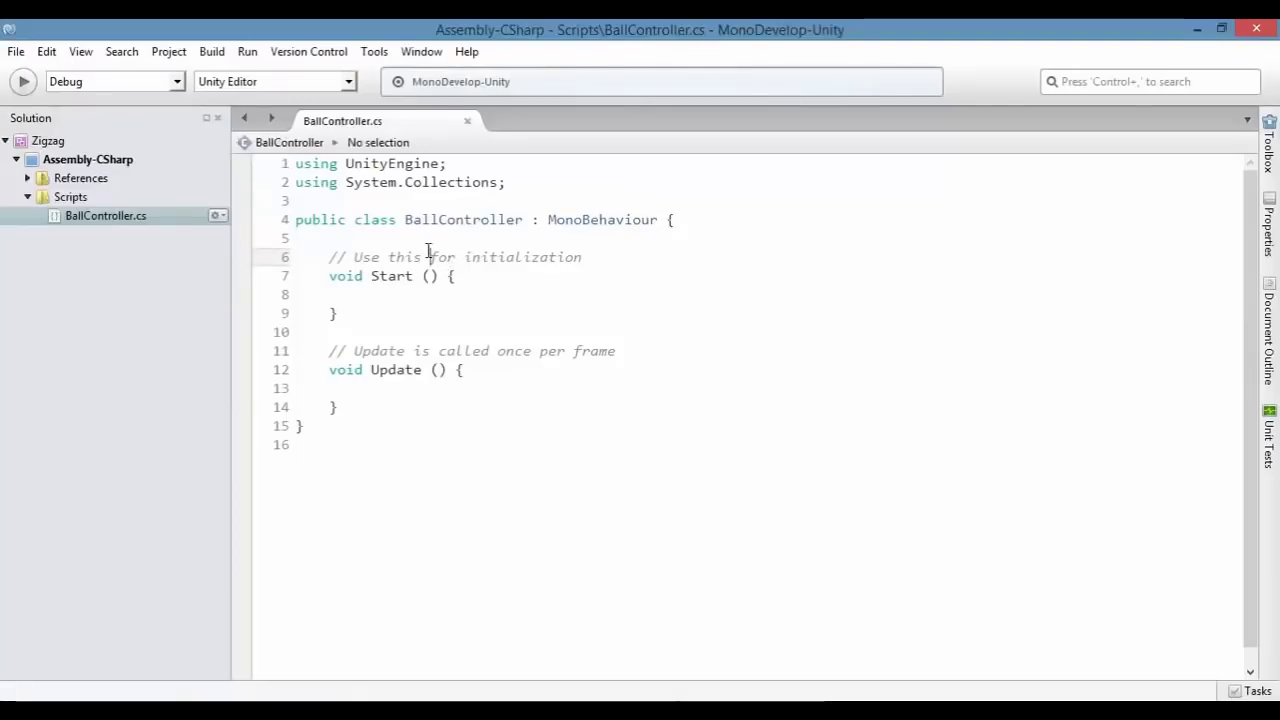
pyautogui.click(413, 240)
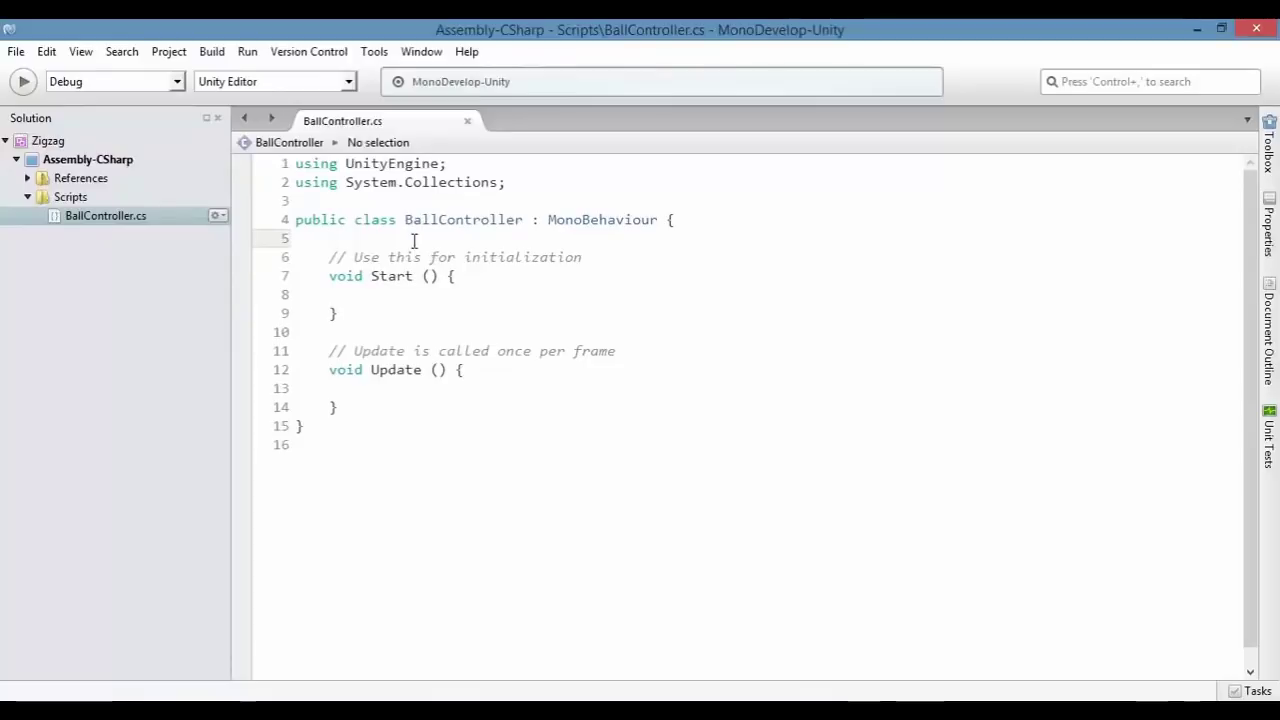
pyautogui.press('Return')
pyautogui.press('Return')
pyautogui.press('Up')
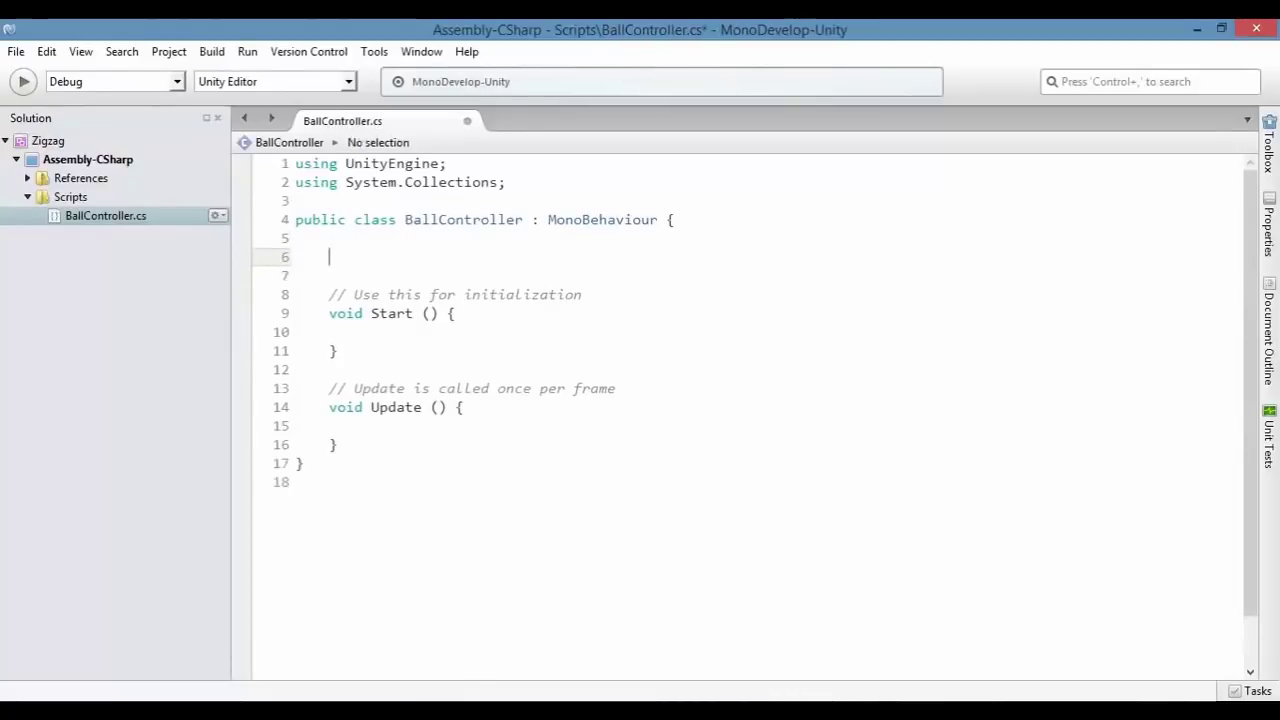
pyautogui.write('p')
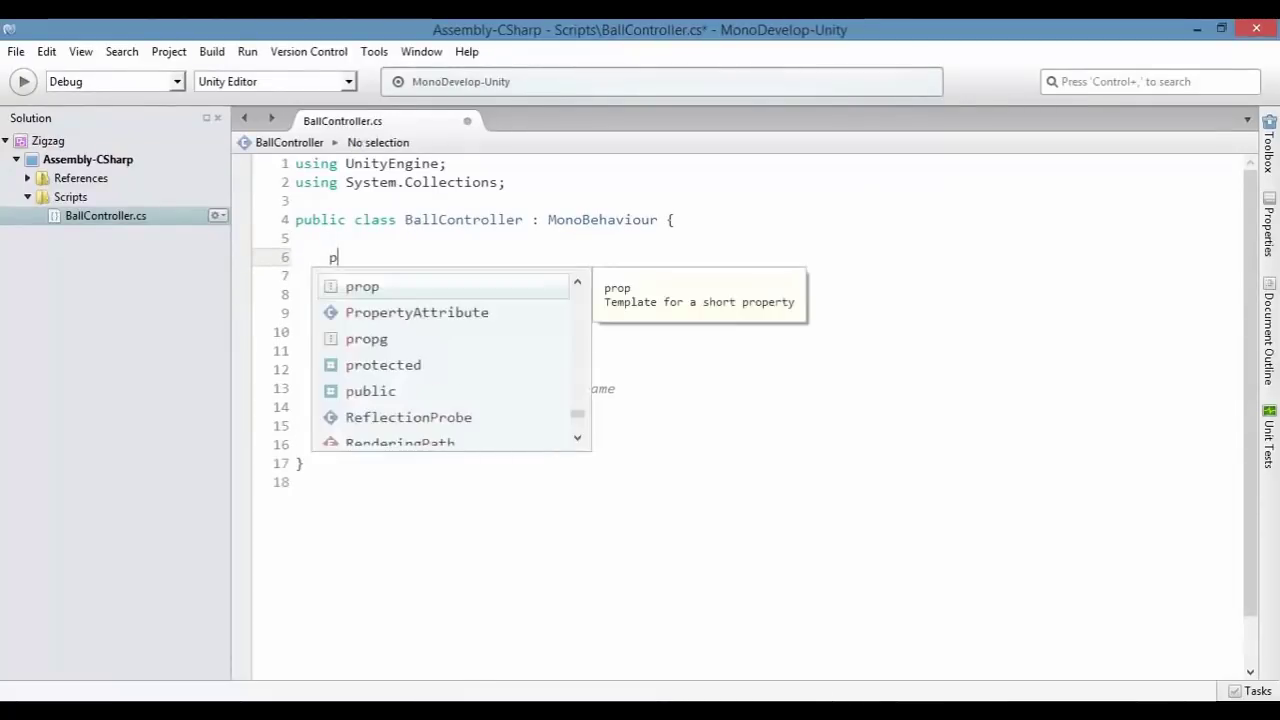
pyautogui.write('rivate float ')
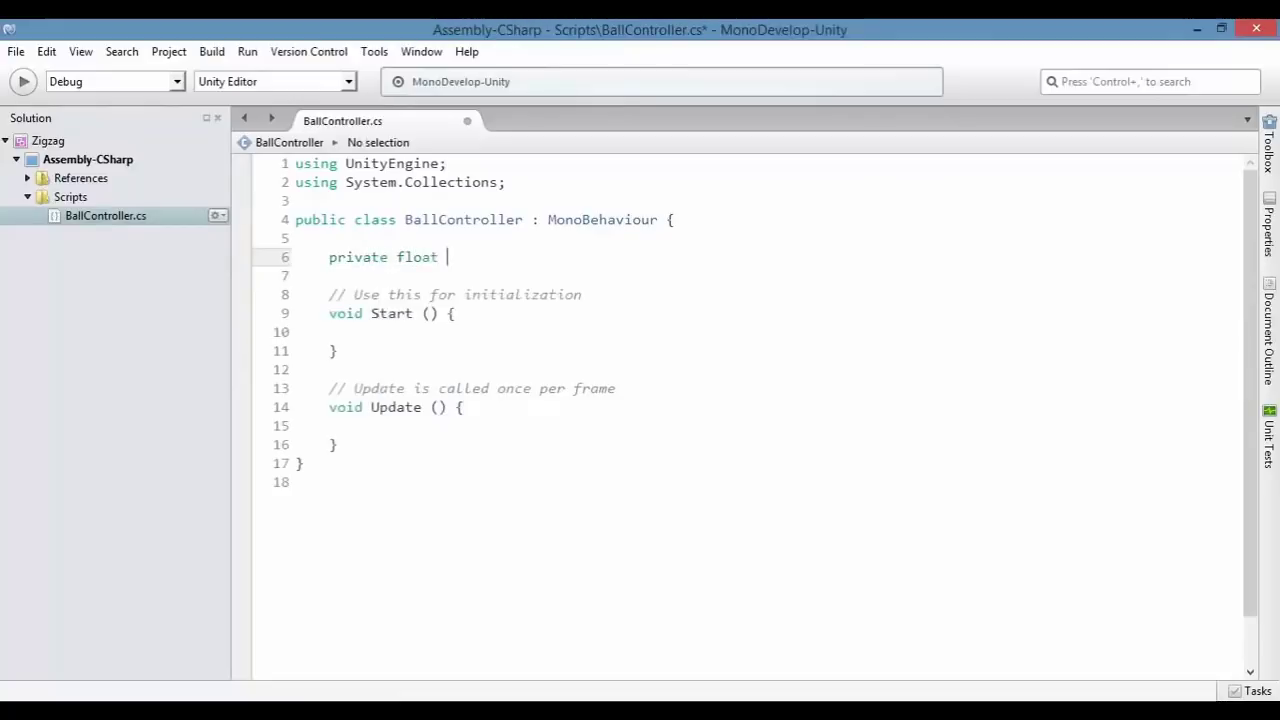
pyautogui.write('S')
pyautogui.press('BackSpace')
pyautogui.write('spee')
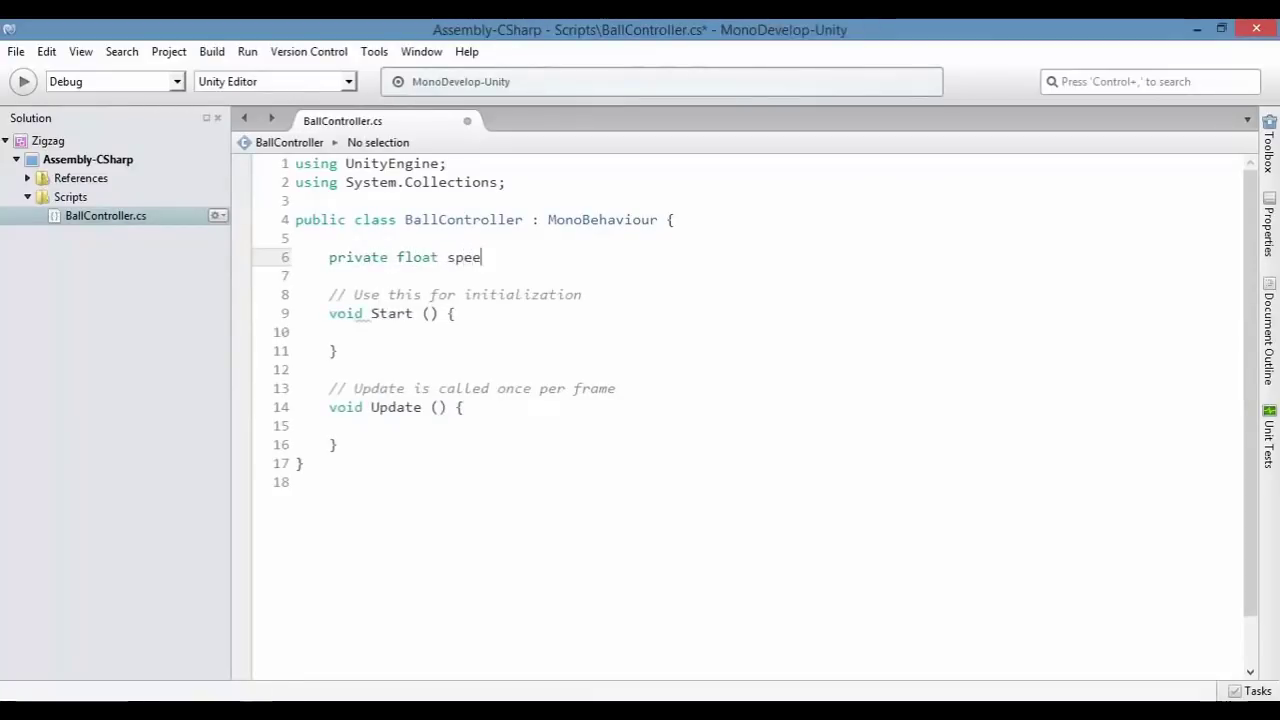
pyautogui.write('d;')
pyautogui.hotkey('ctrl', 's')
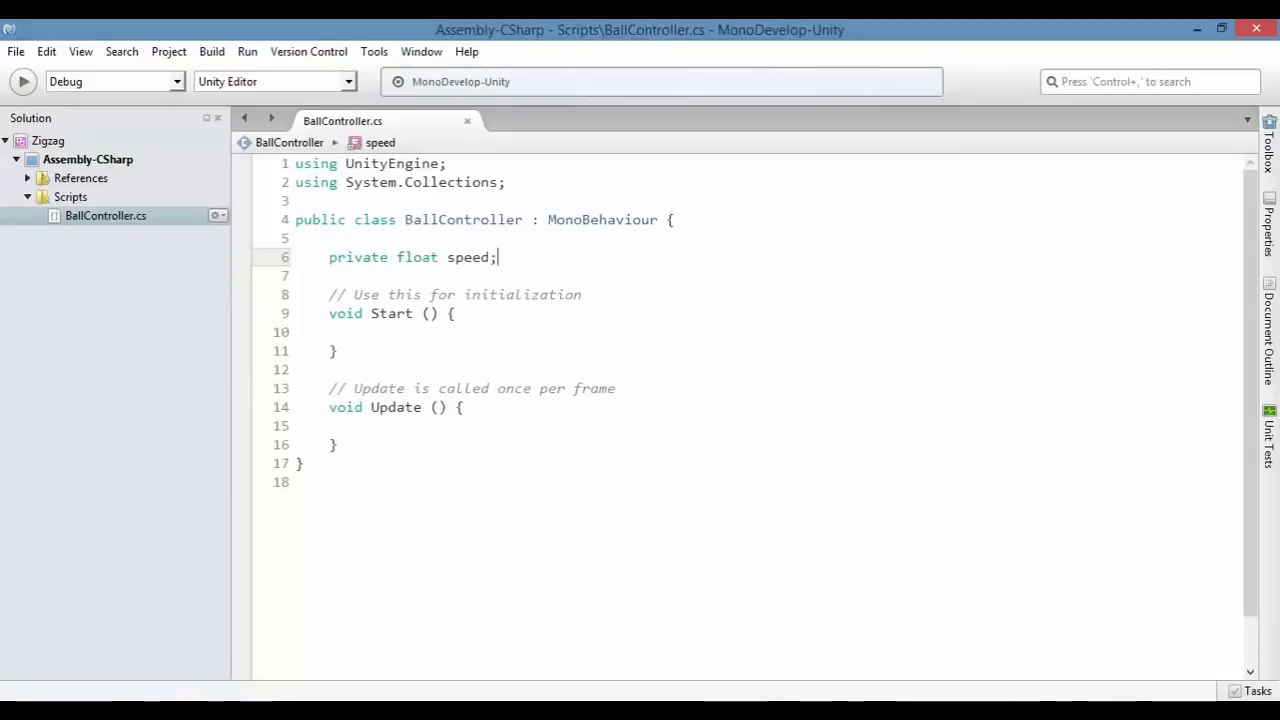
# - Mark the speed field with [SerializeField], save the script, and return to Unity
pyautogui.click(330, 238)
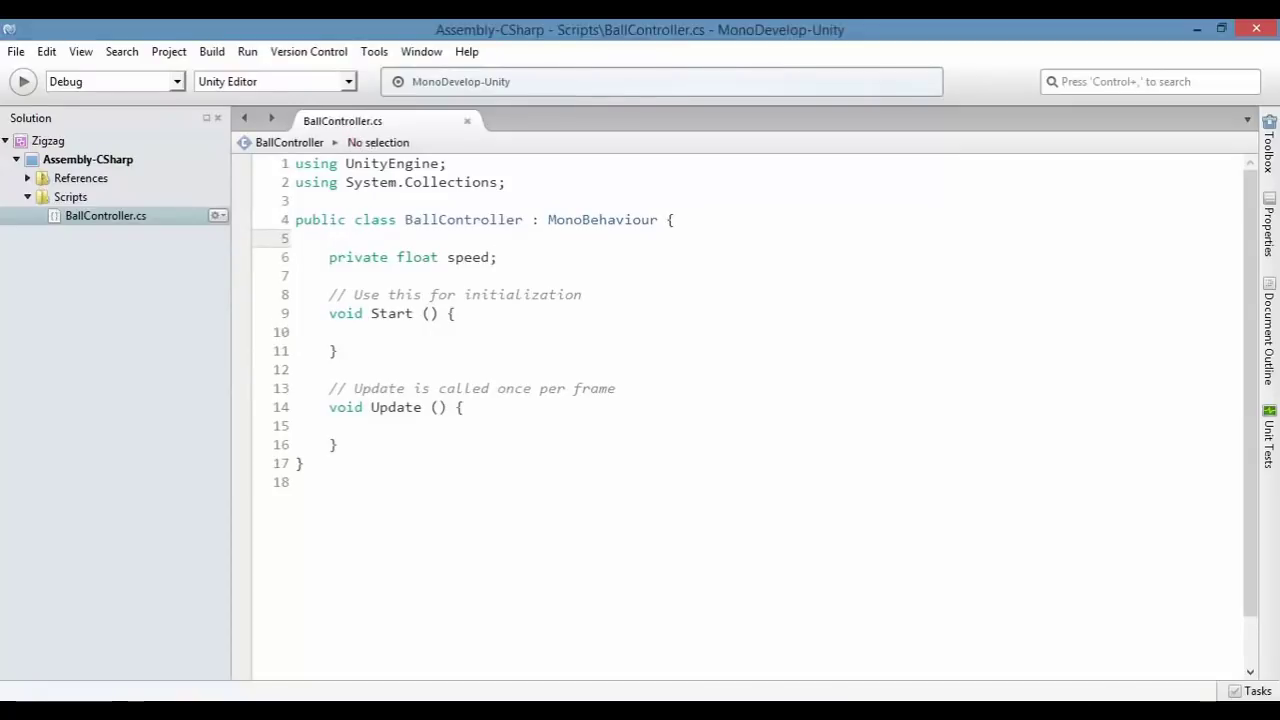
pyautogui.press('Return')
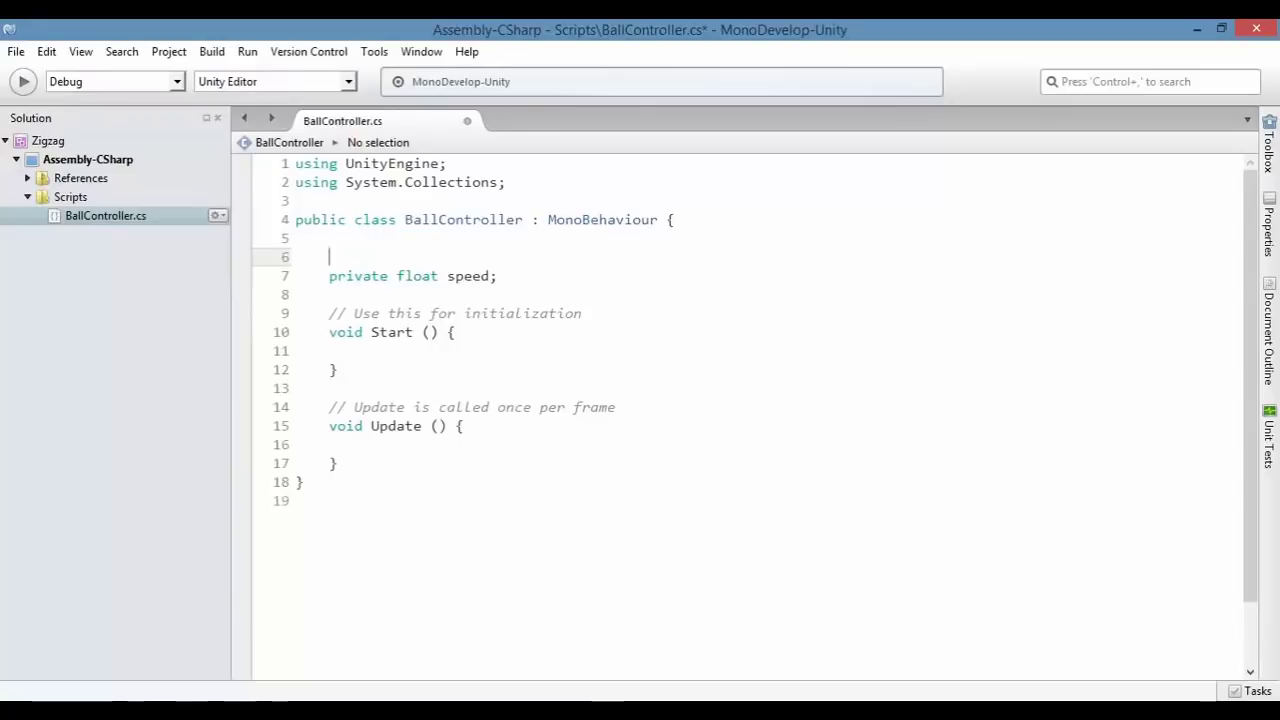
pyautogui.write('[]')
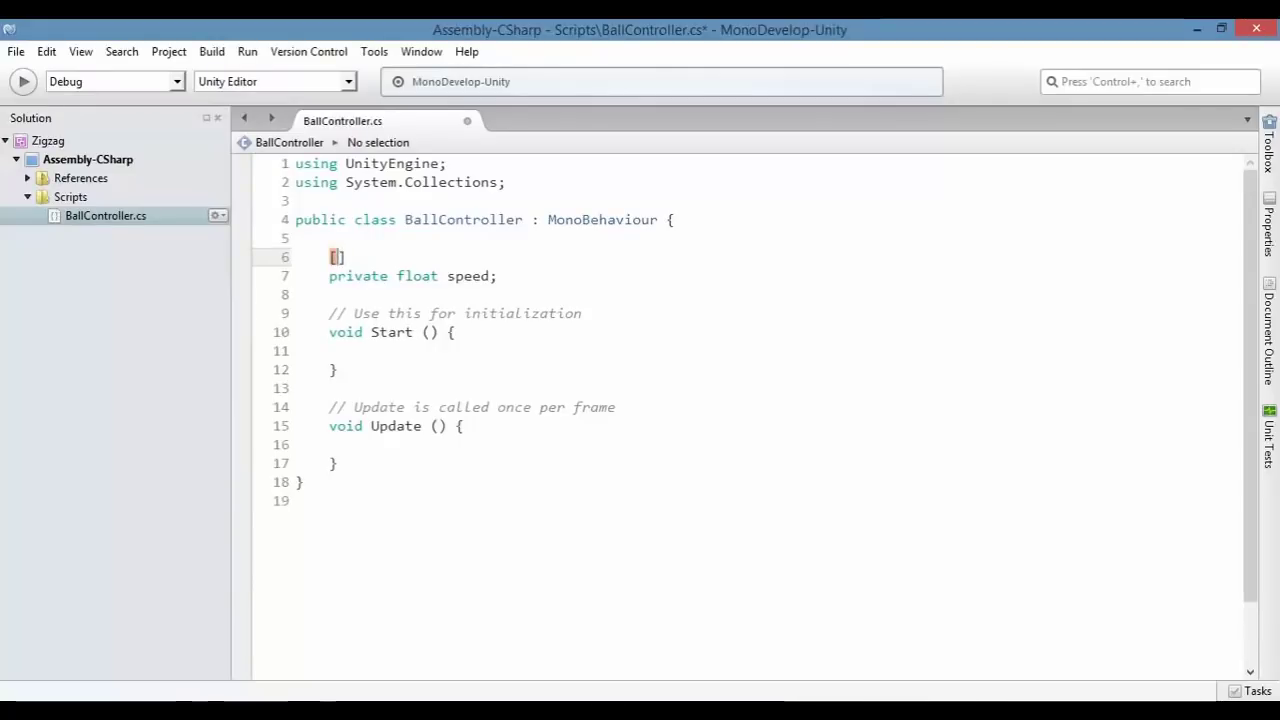
pyautogui.write('Ser')
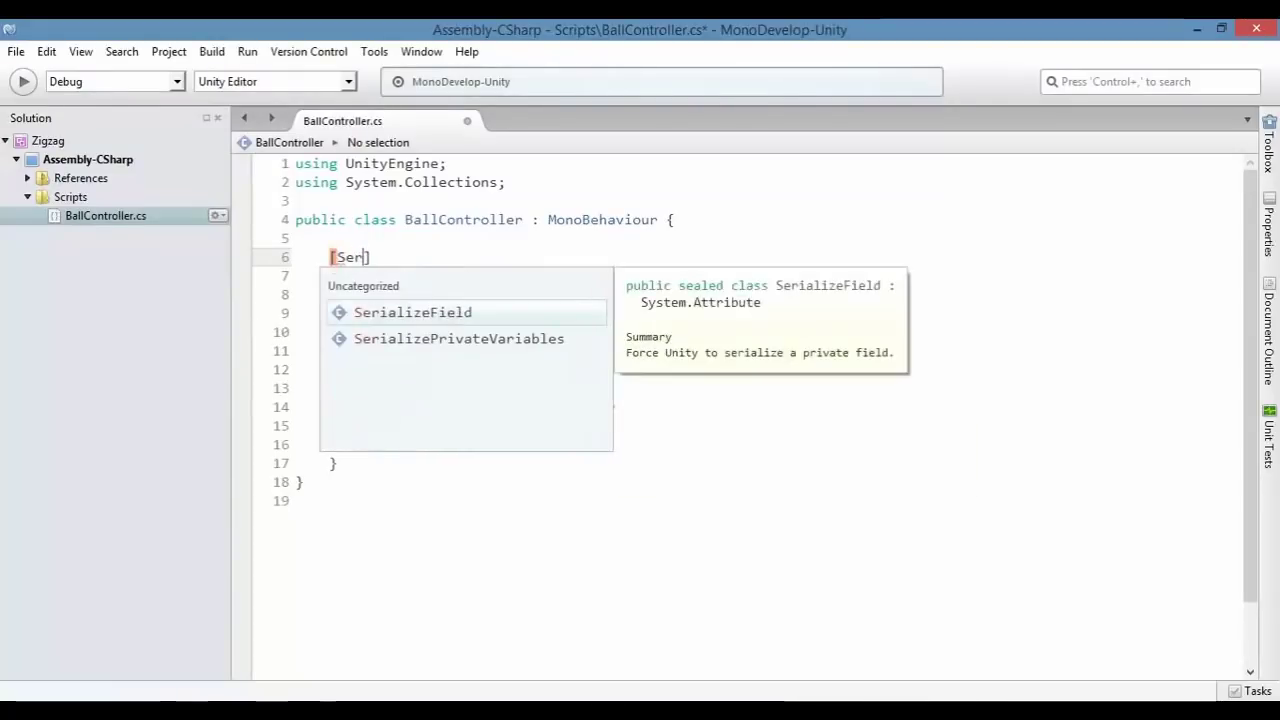
pyautogui.write('i')
pyautogui.press('Return')
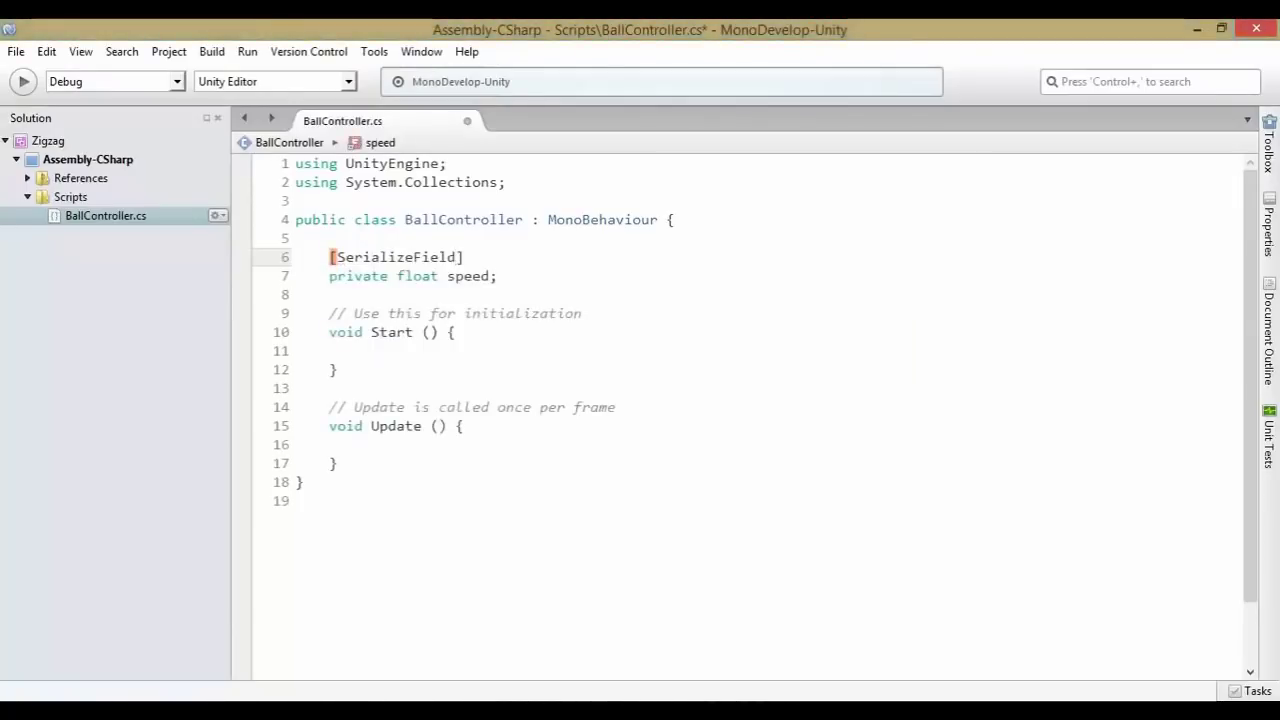
pyautogui.hotkey('ctrl', 's')
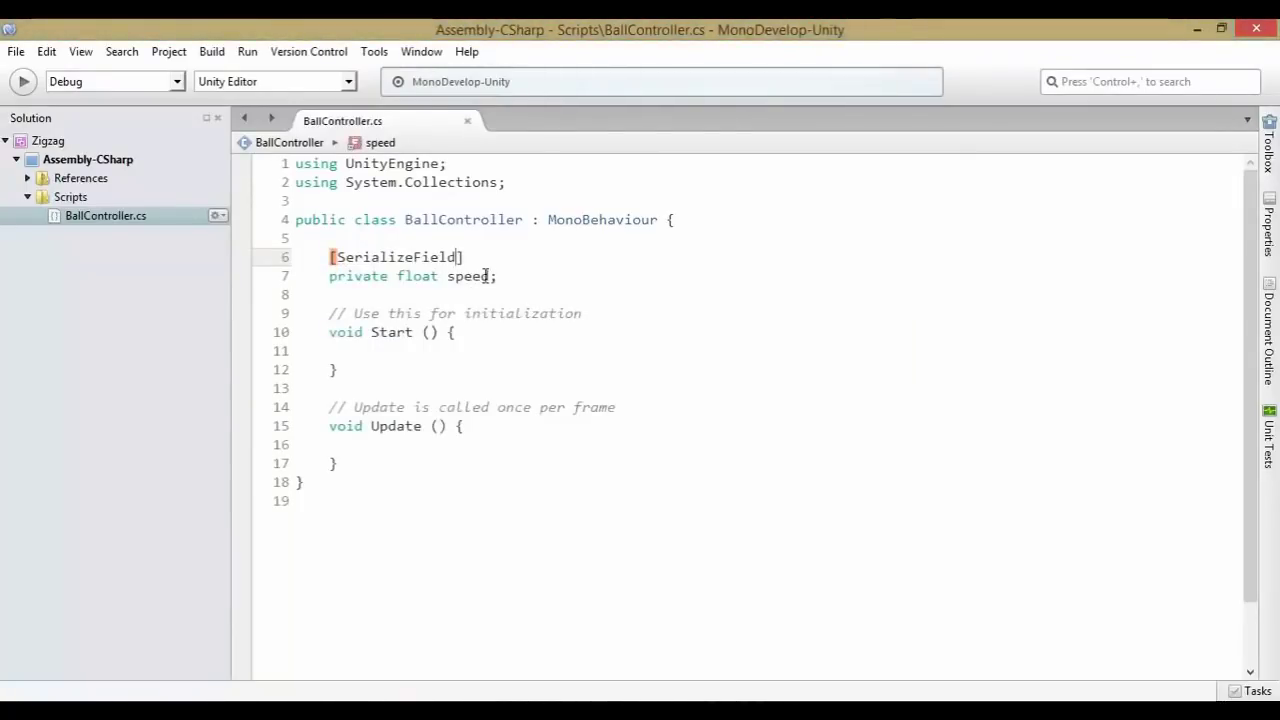
pyautogui.moveTo(495, 276); pyautogui.dragTo(329, 277)
pyautogui.click(514, 279)
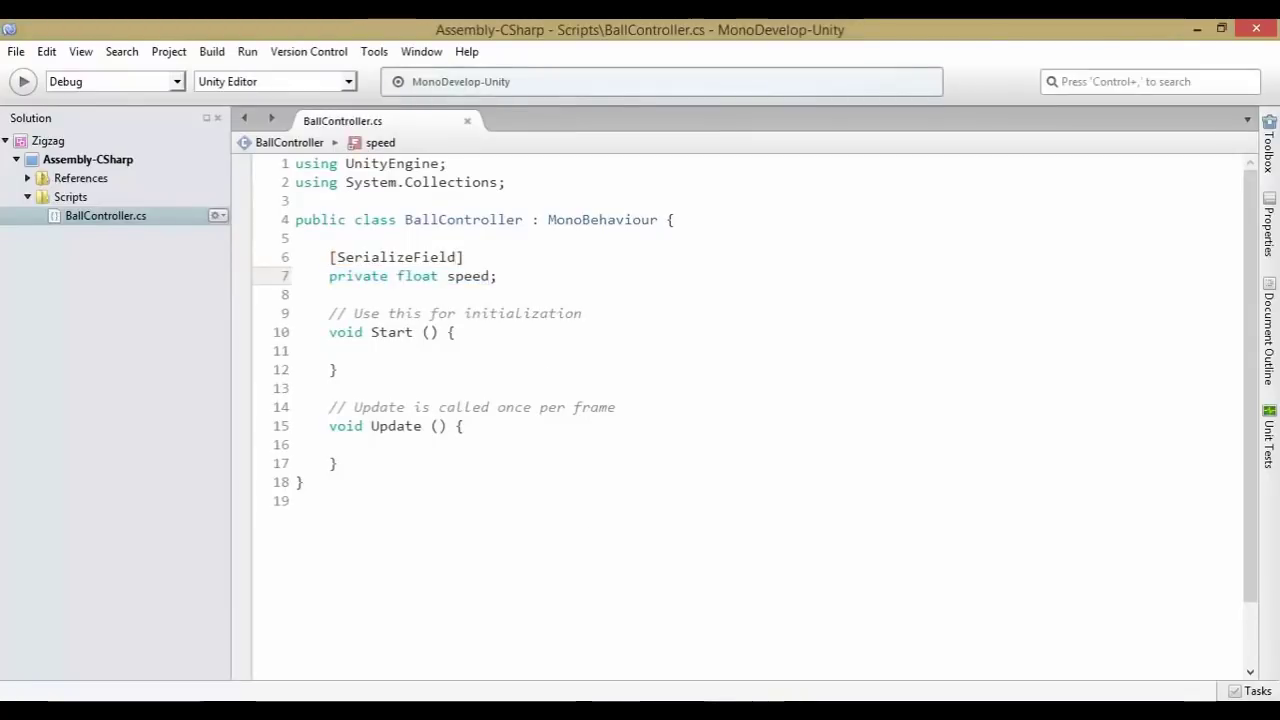
pyautogui.hotkey('alt', 'Tab')
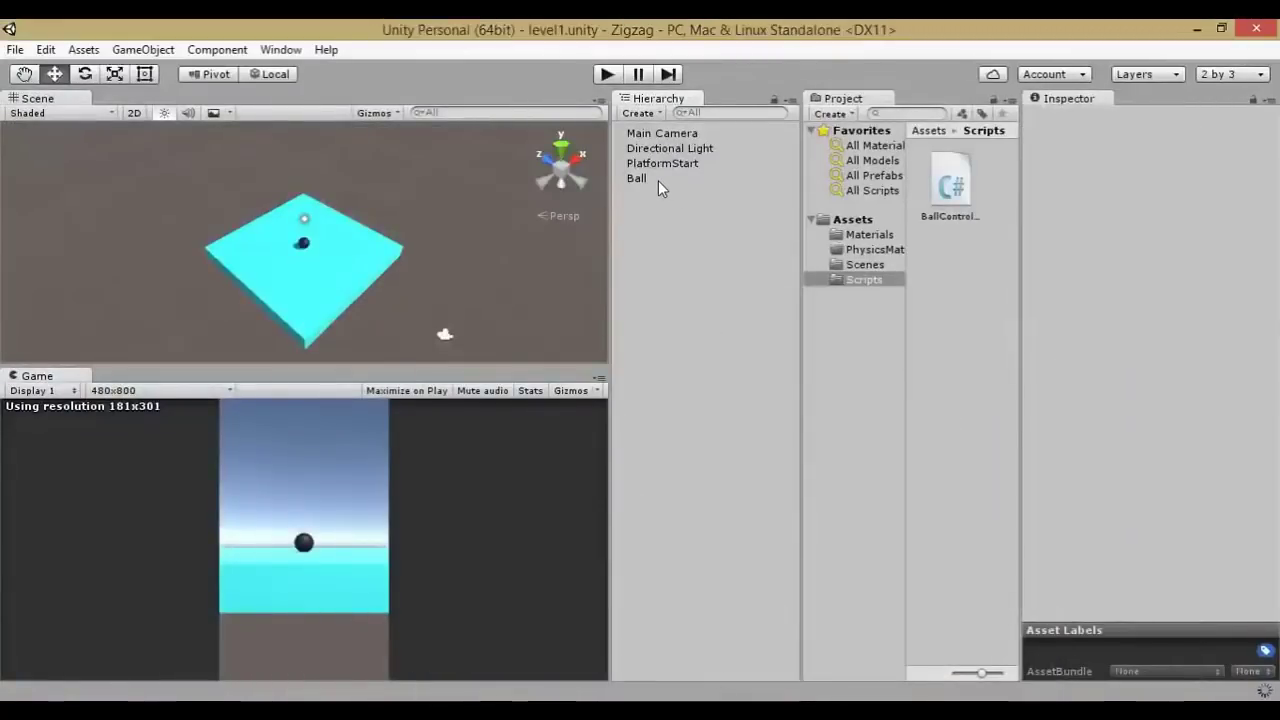
# - Check the Ball's Ball Controller Speed field reads 0, then go back to MonoDevelop
pyautogui.click(658, 180)
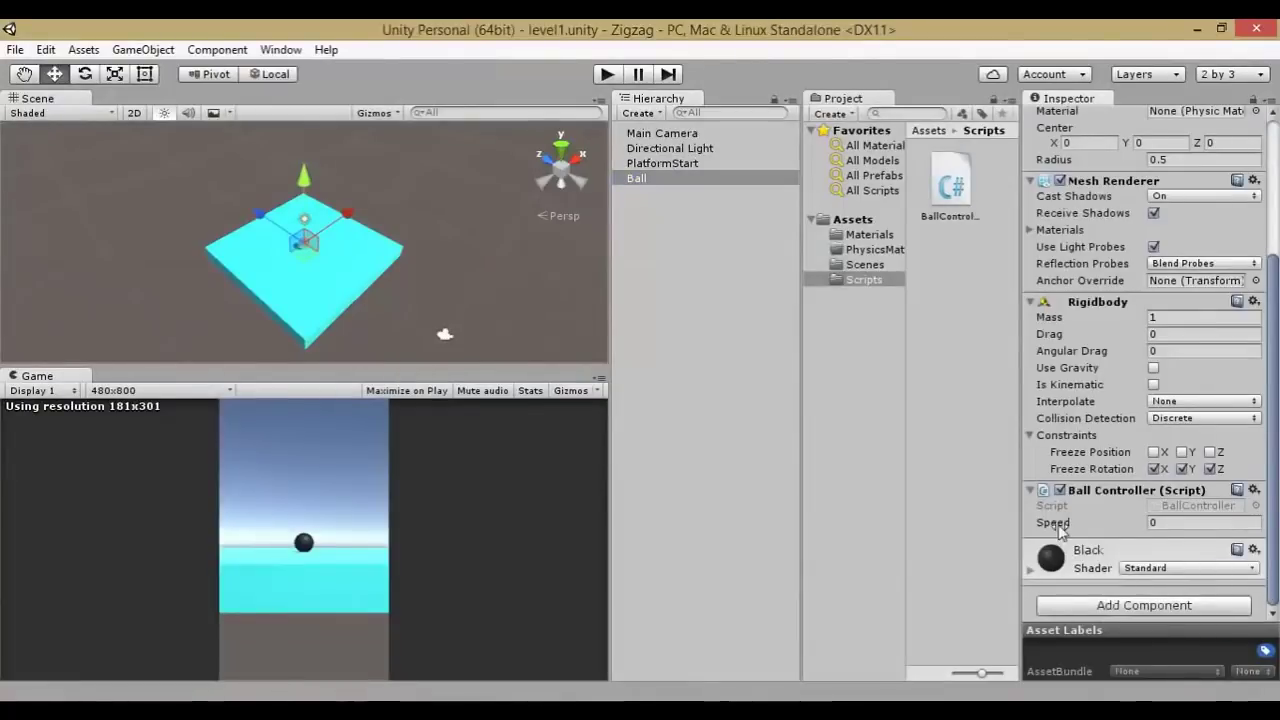
pyautogui.click(1152, 525)
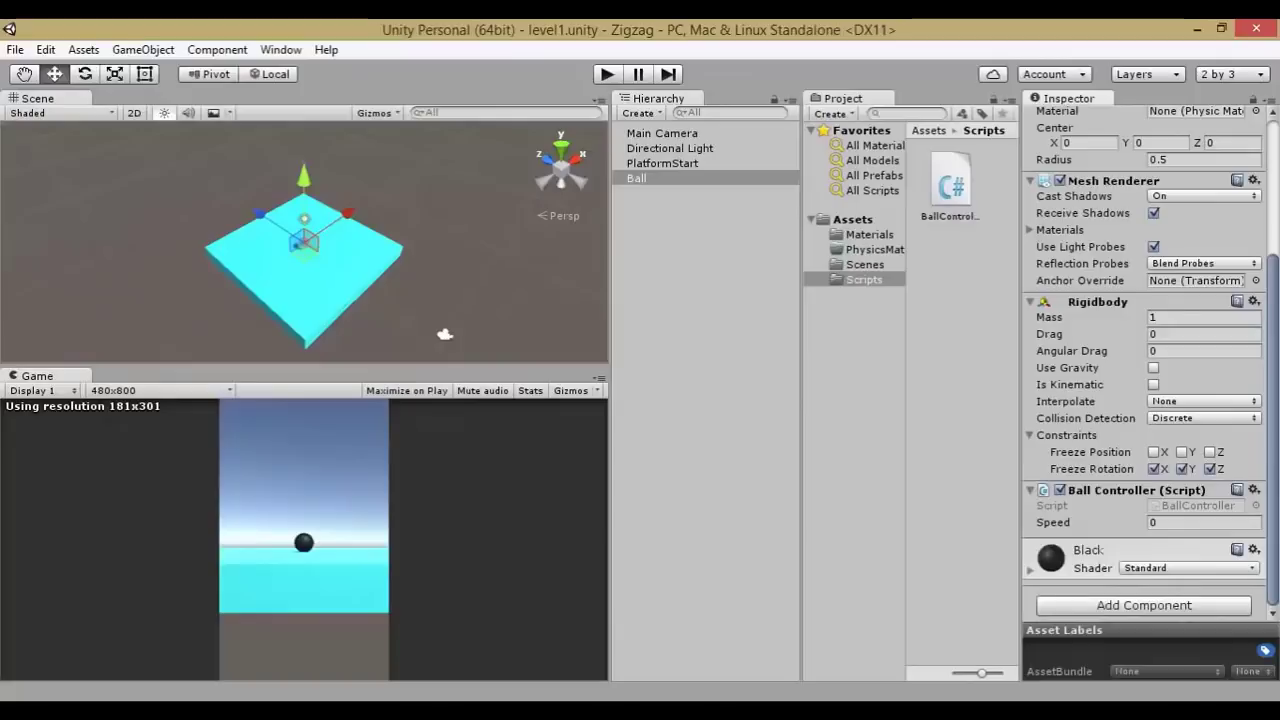
pyautogui.hotkey('alt', 'Tab')
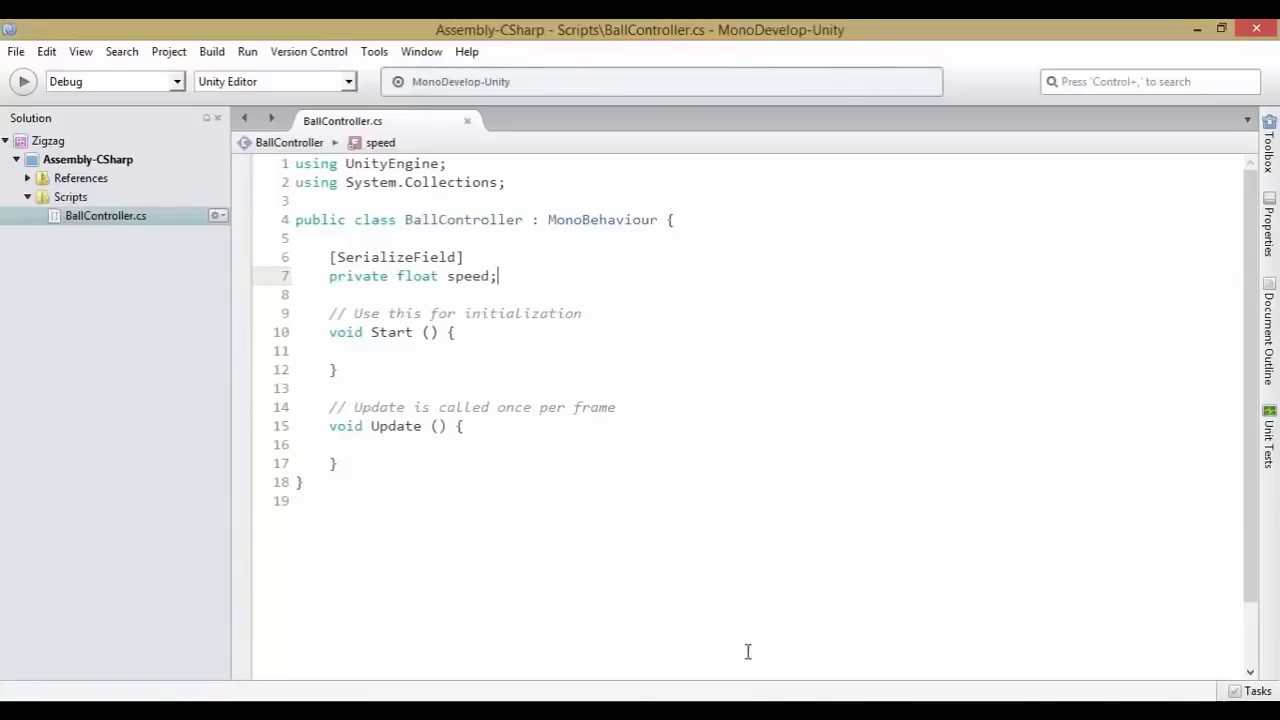
# - Return to Unity and select the Ball to display its components
pyautogui.hotkey('alt', 'Tab')
pyautogui.click(650, 184)
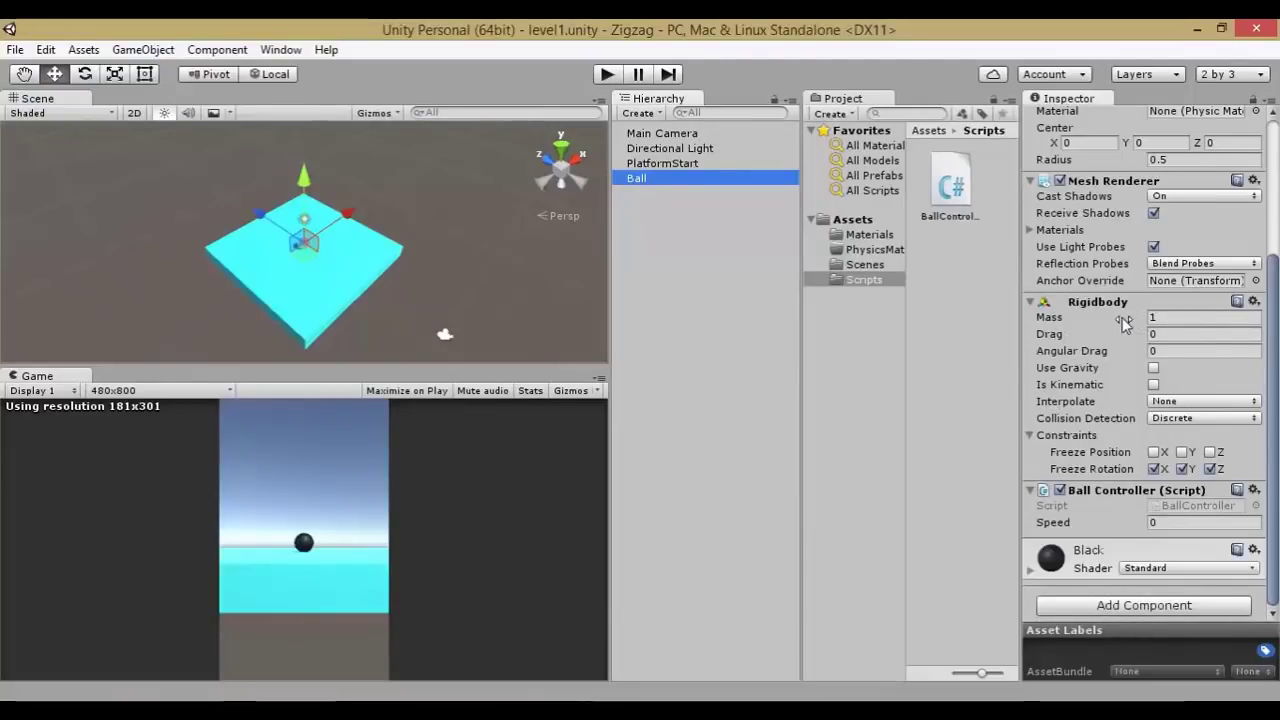
pyautogui.moveTo(1124, 320)
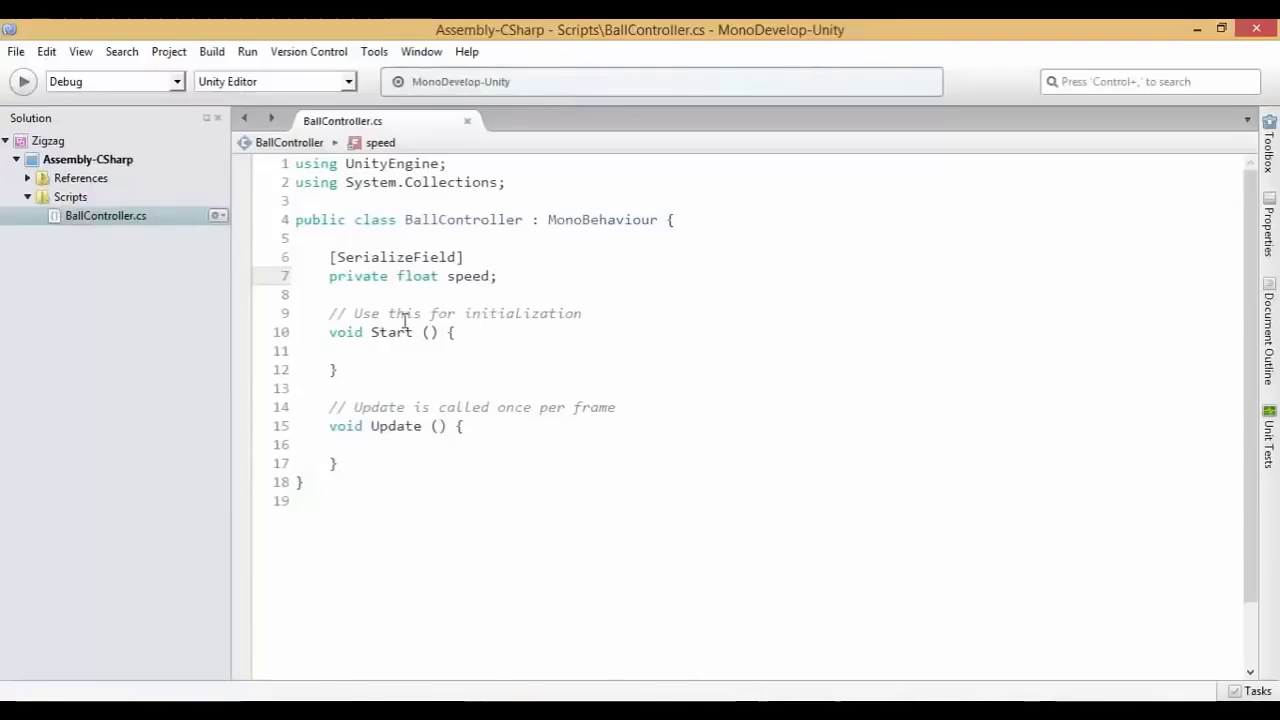
# - Declare a Rigidbody field named rb below the speed field and save the script
pyautogui.click(392, 295)
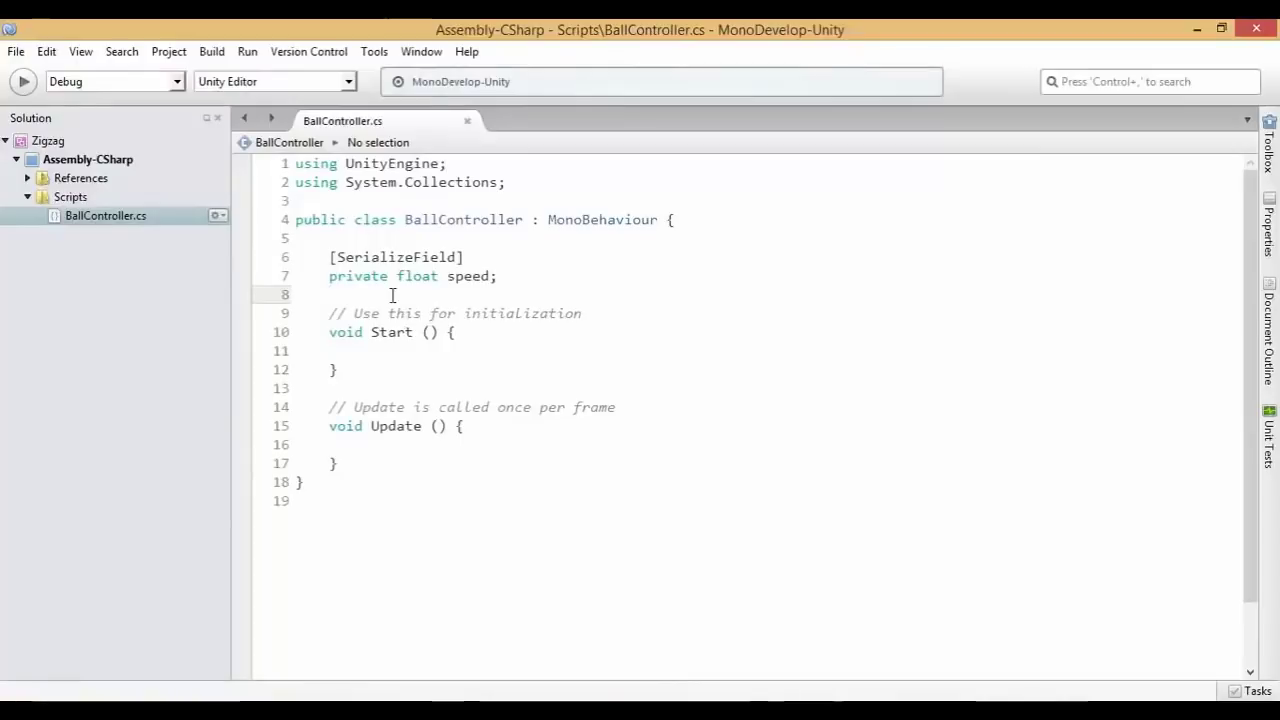
pyautogui.press('Return')
pyautogui.write('Rigid')
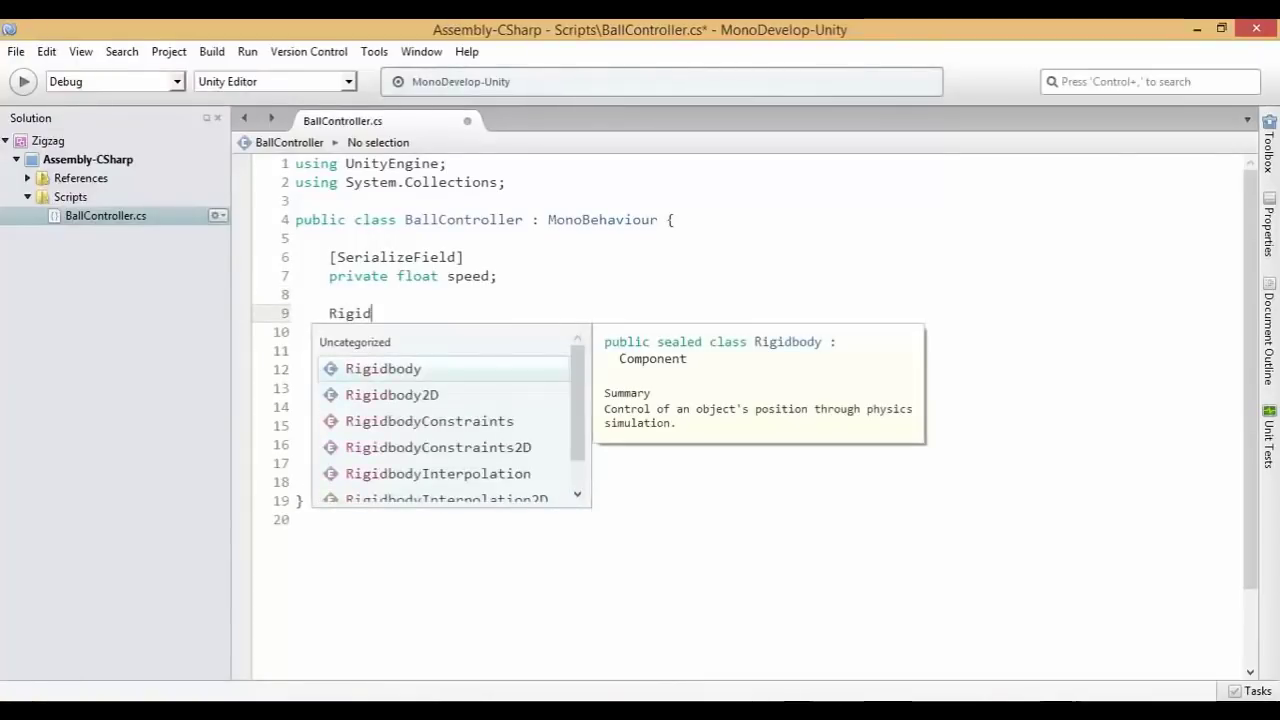
pyautogui.press('Return')
pyautogui.write('rb;')
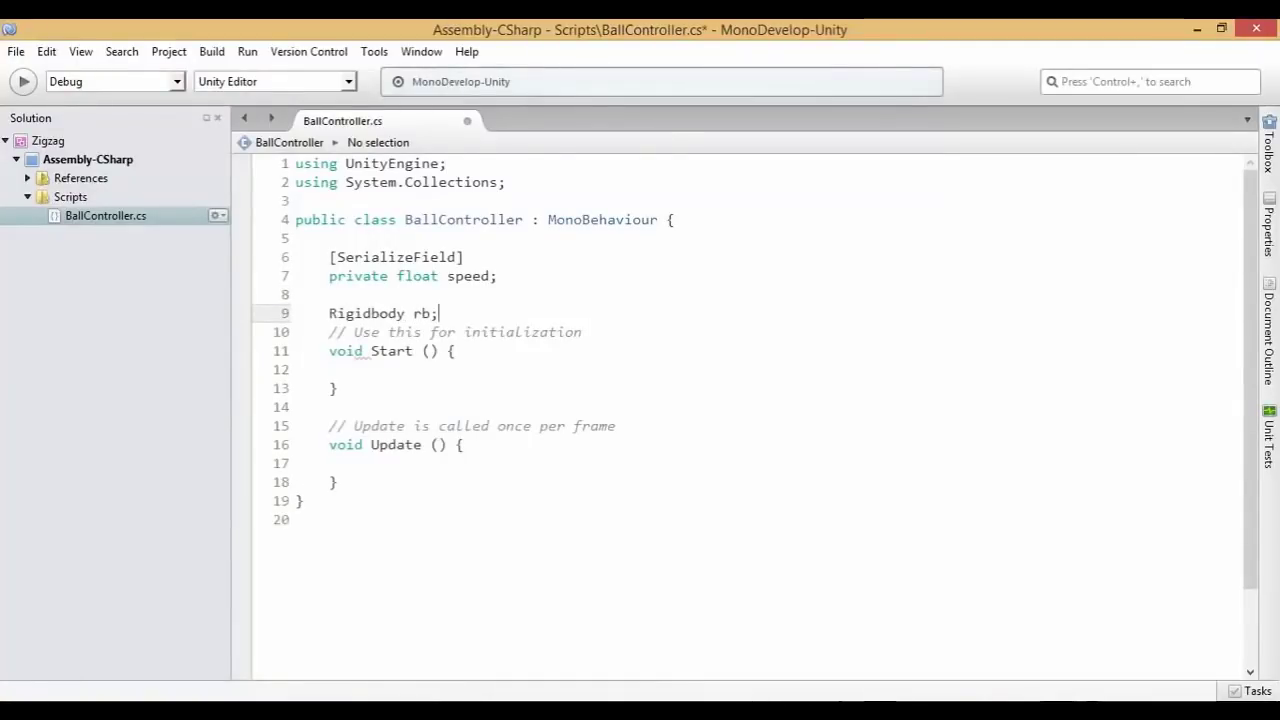
pyautogui.press('Return')
pyautogui.hotkey('ctrl', 's')
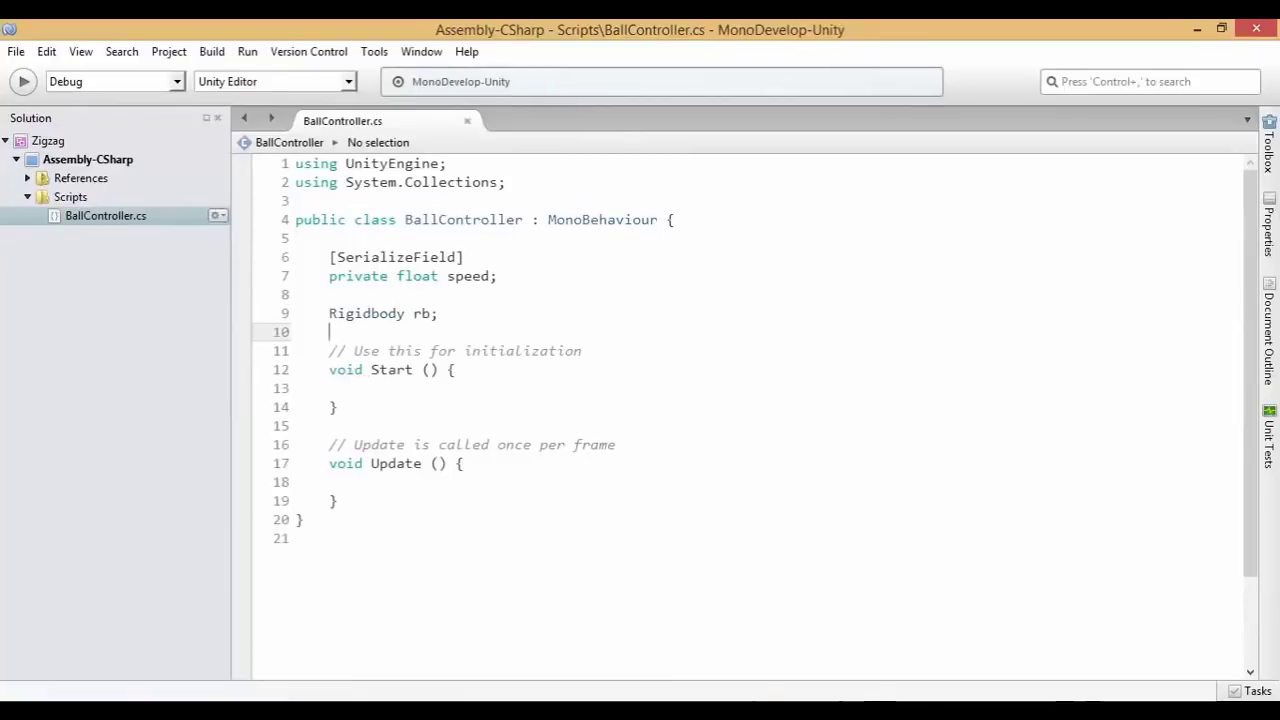
# - Add an Awake() method assigning rb = GetComponent<Rigidbody>(); and save, then return to Unity
pyautogui.press('Return')
pyautogui.press('Return')
pyautogui.press('Up')
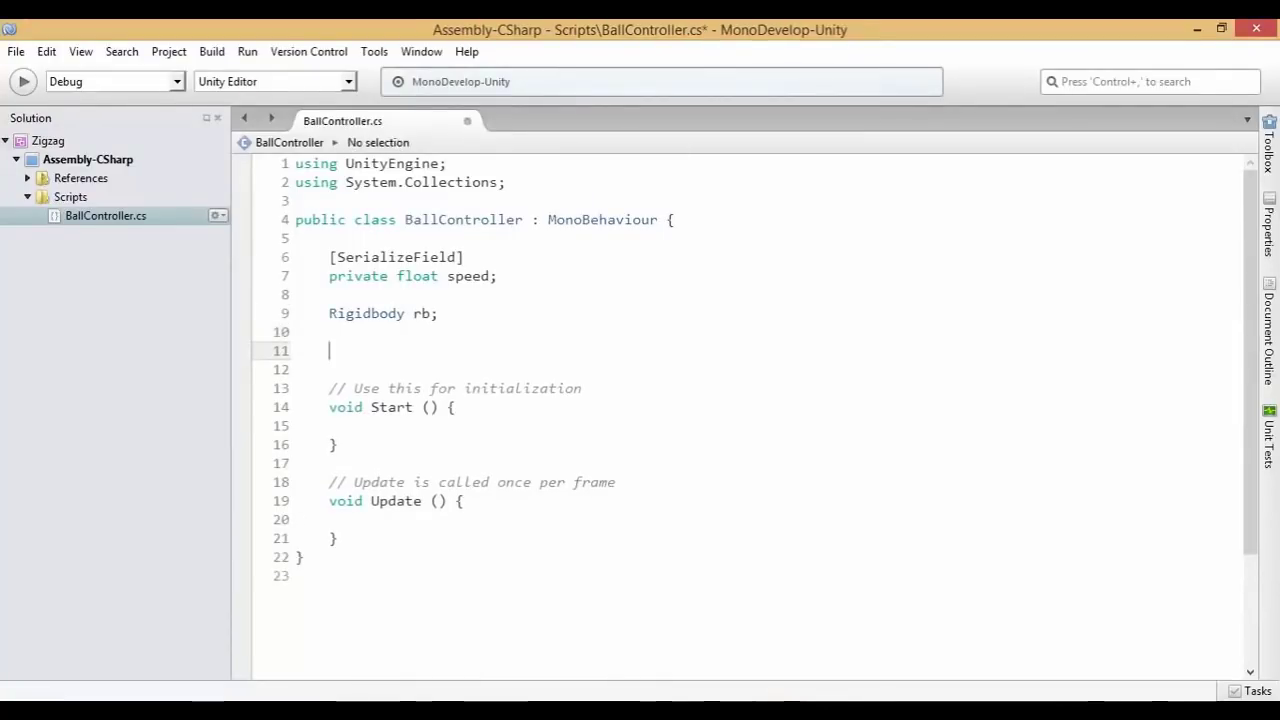
pyautogui.write('void Awak')
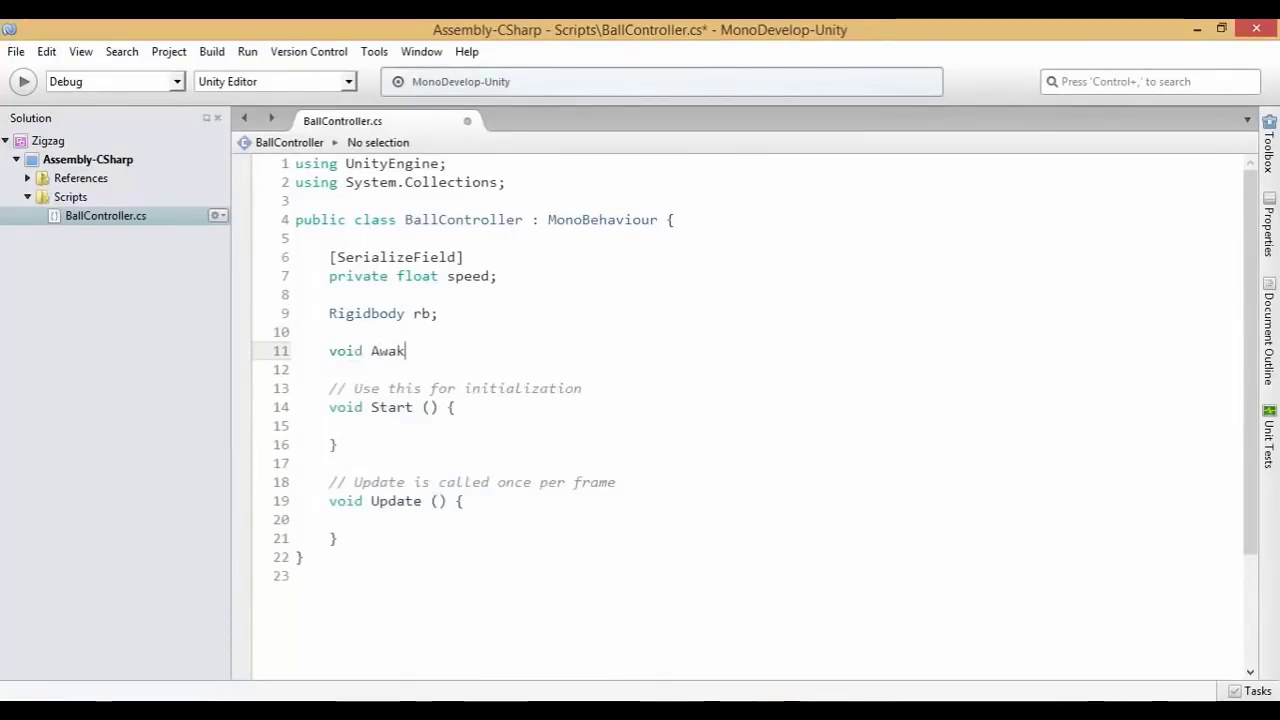
pyautogui.write('e(){}')
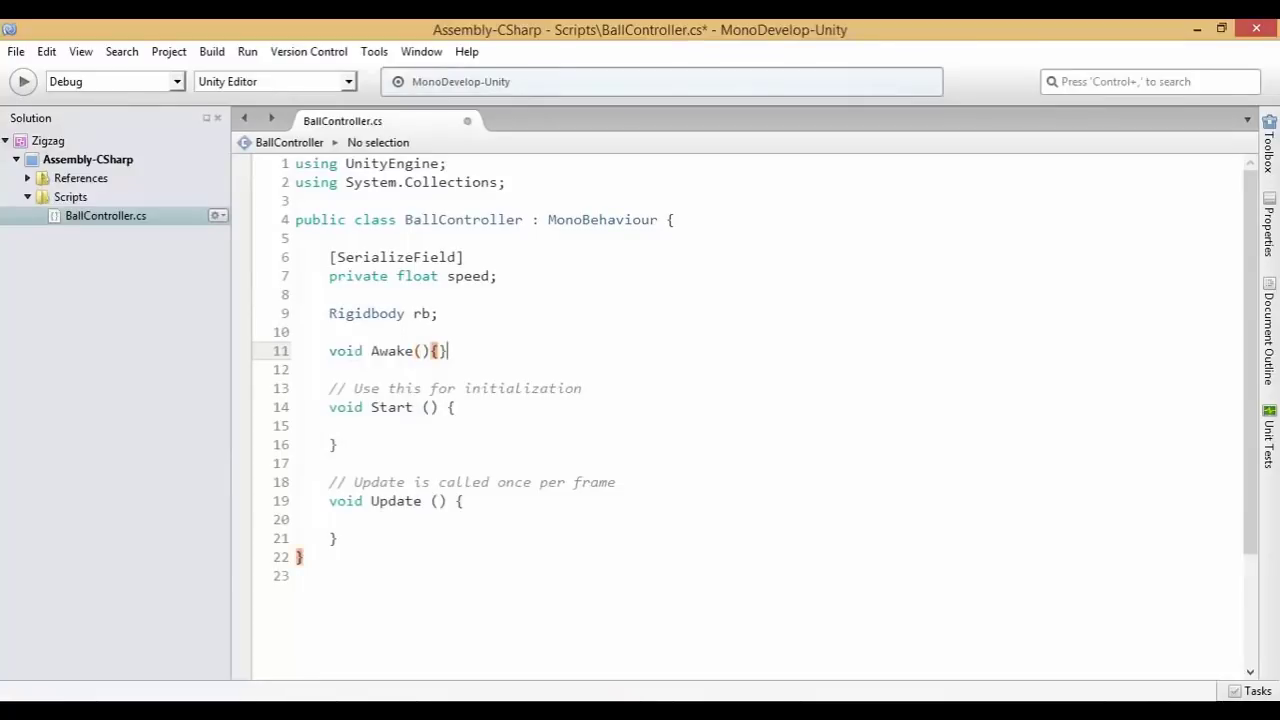
pyautogui.press('Left')
pyautogui.press('Return')
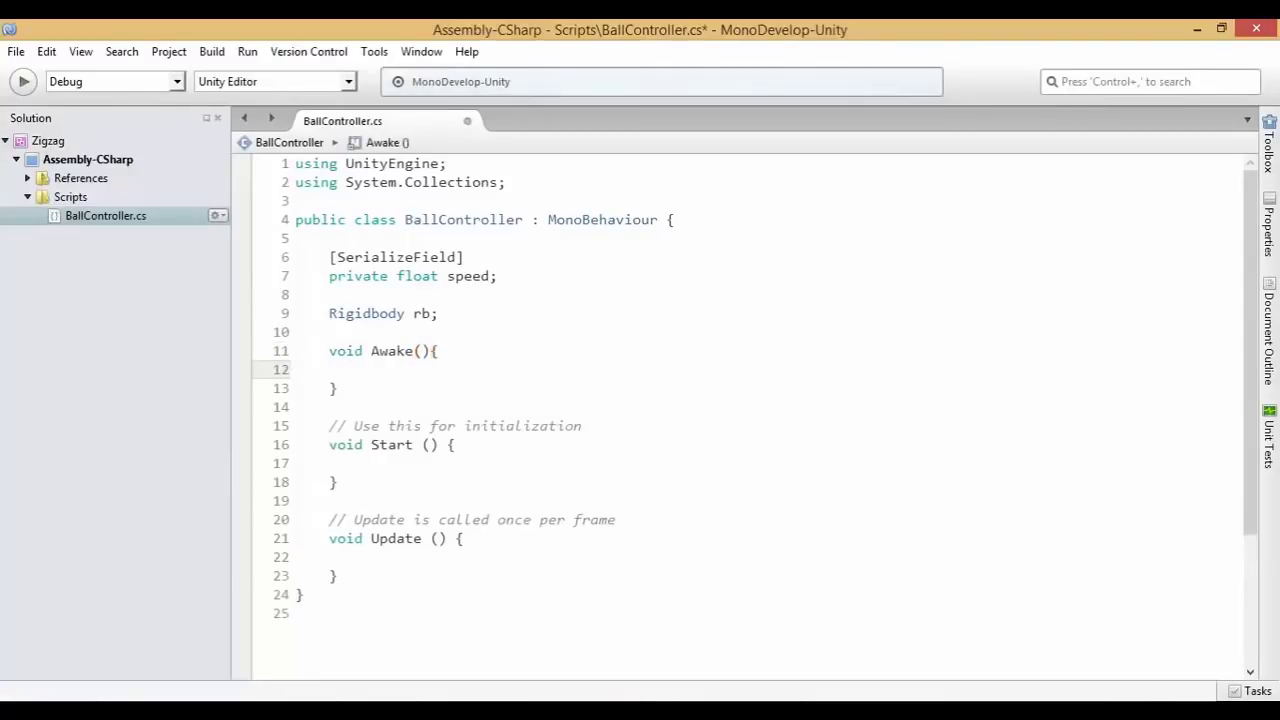
pyautogui.hotkey('ctrl', 's')
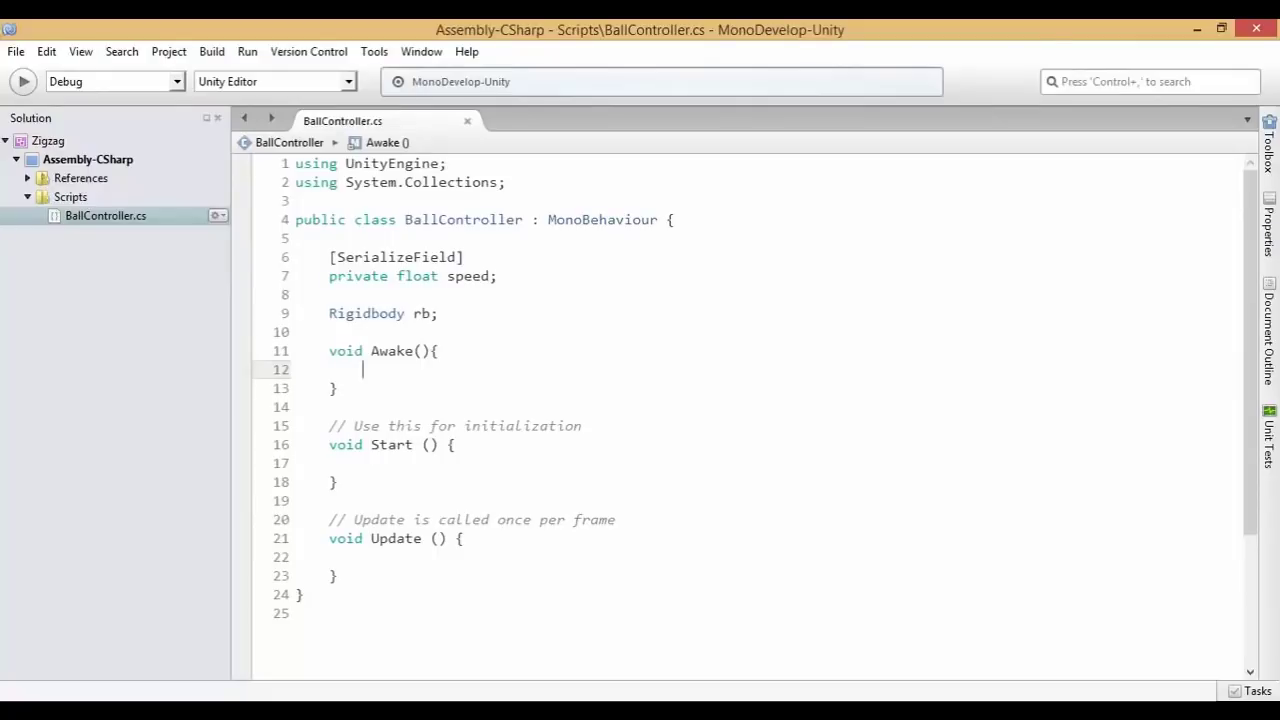
pyautogui.write('rb = ')
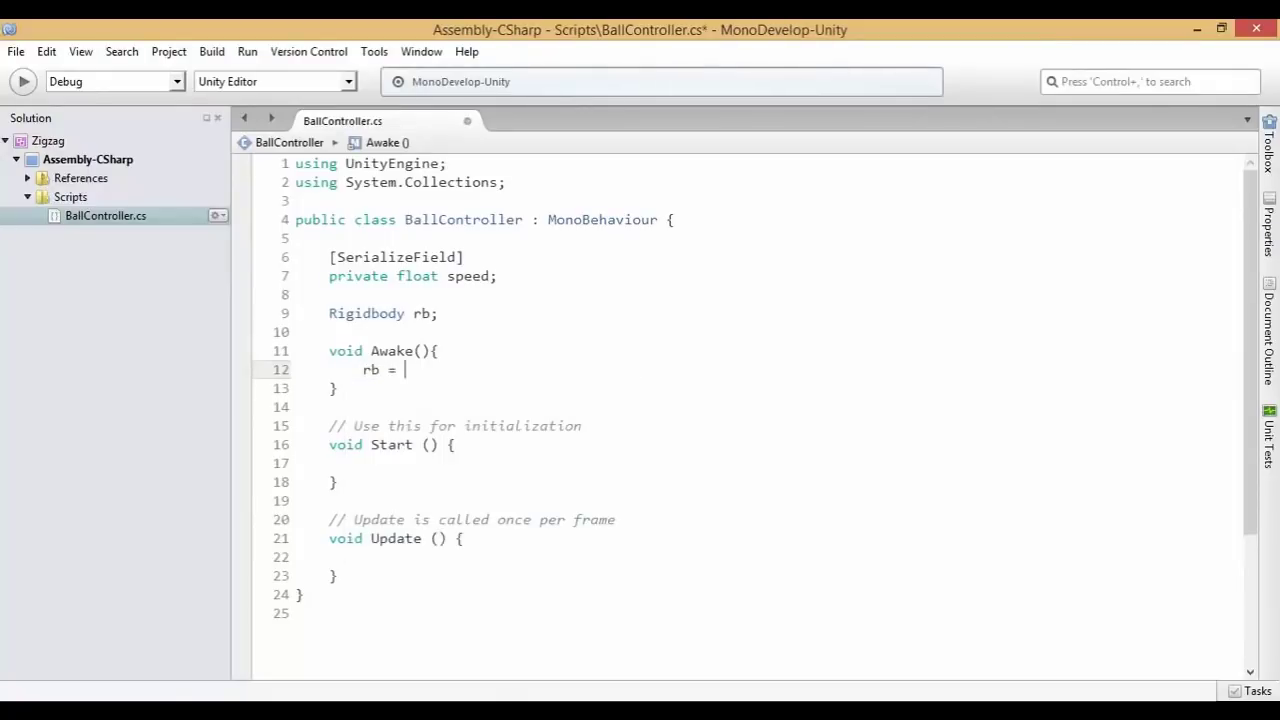
pyautogui.write('GetComp')
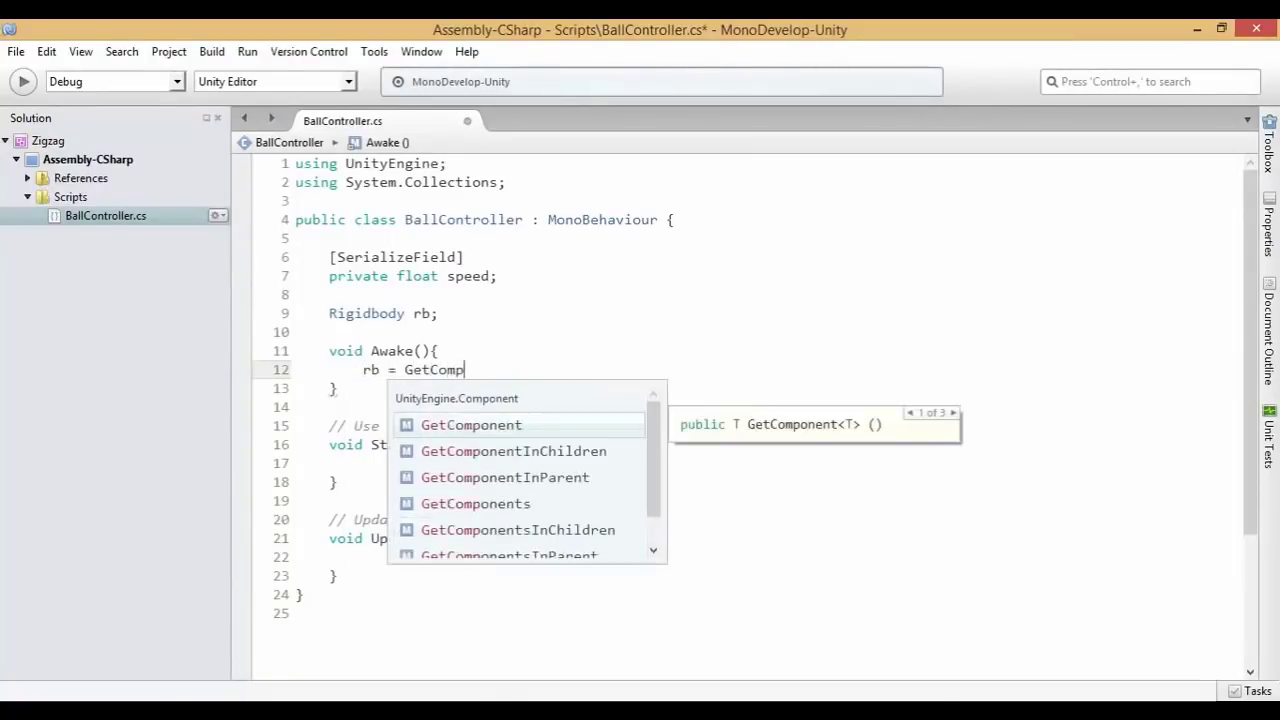
pyautogui.write('onent<Rigidbody')
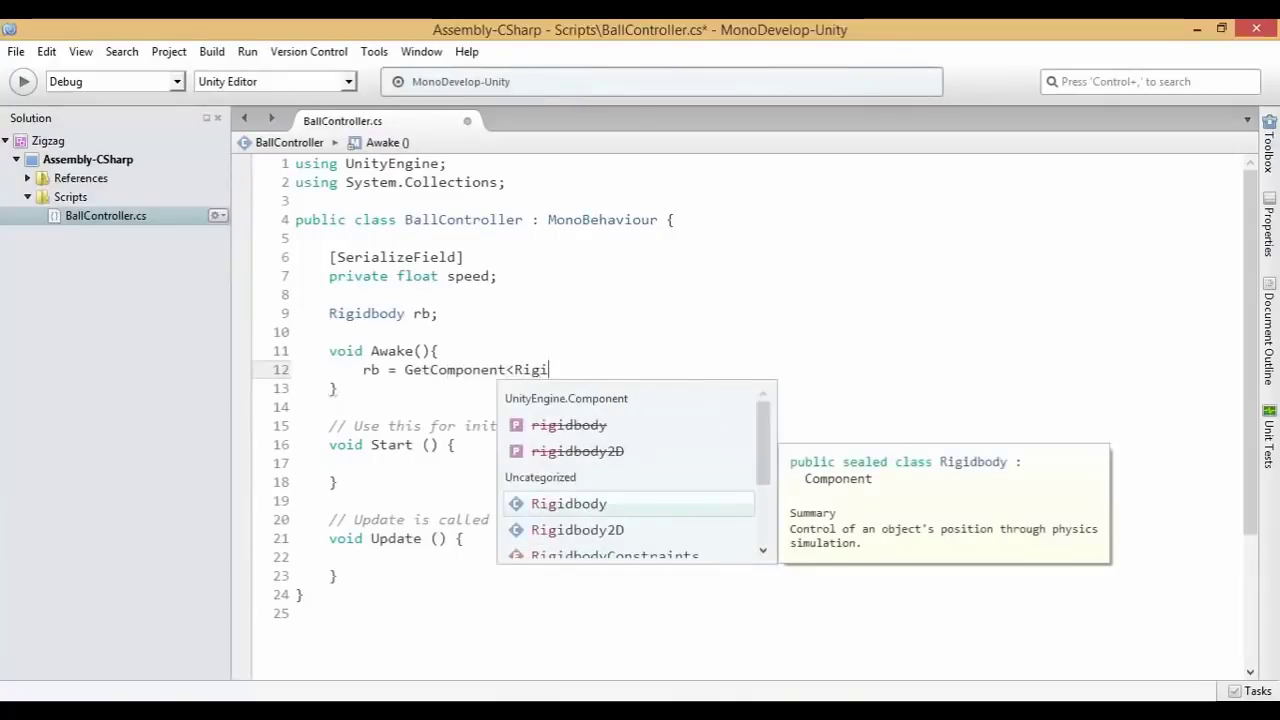
pyautogui.write('> ()')
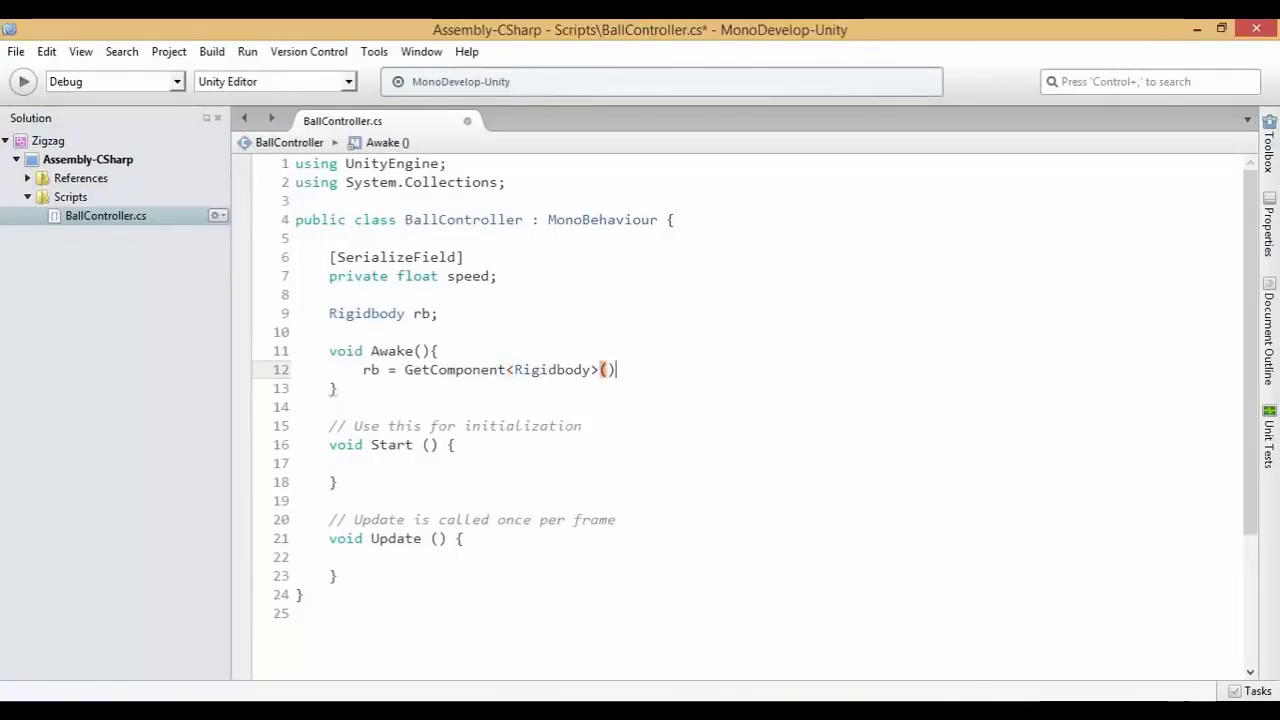
pyautogui.write(';')
pyautogui.hotkey('ctrl', 's')
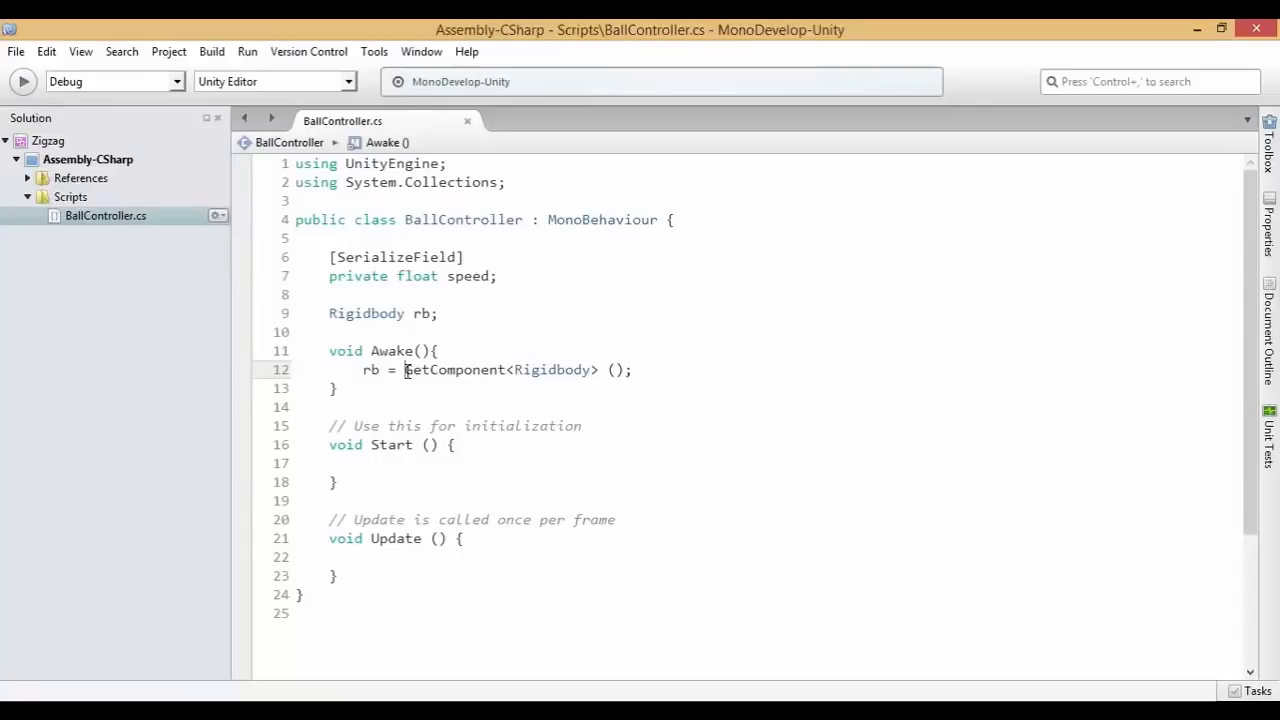
pyautogui.moveTo(514, 370); pyautogui.dragTo(589, 372)
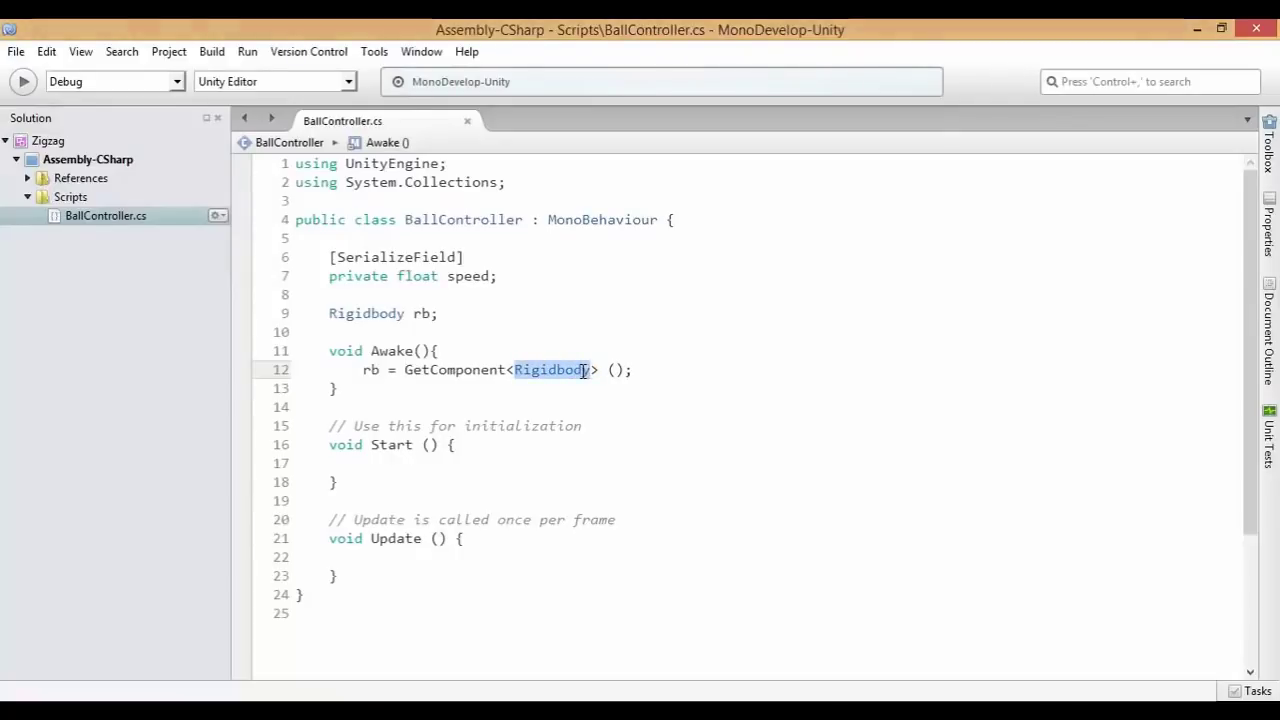
pyautogui.click(651, 372)
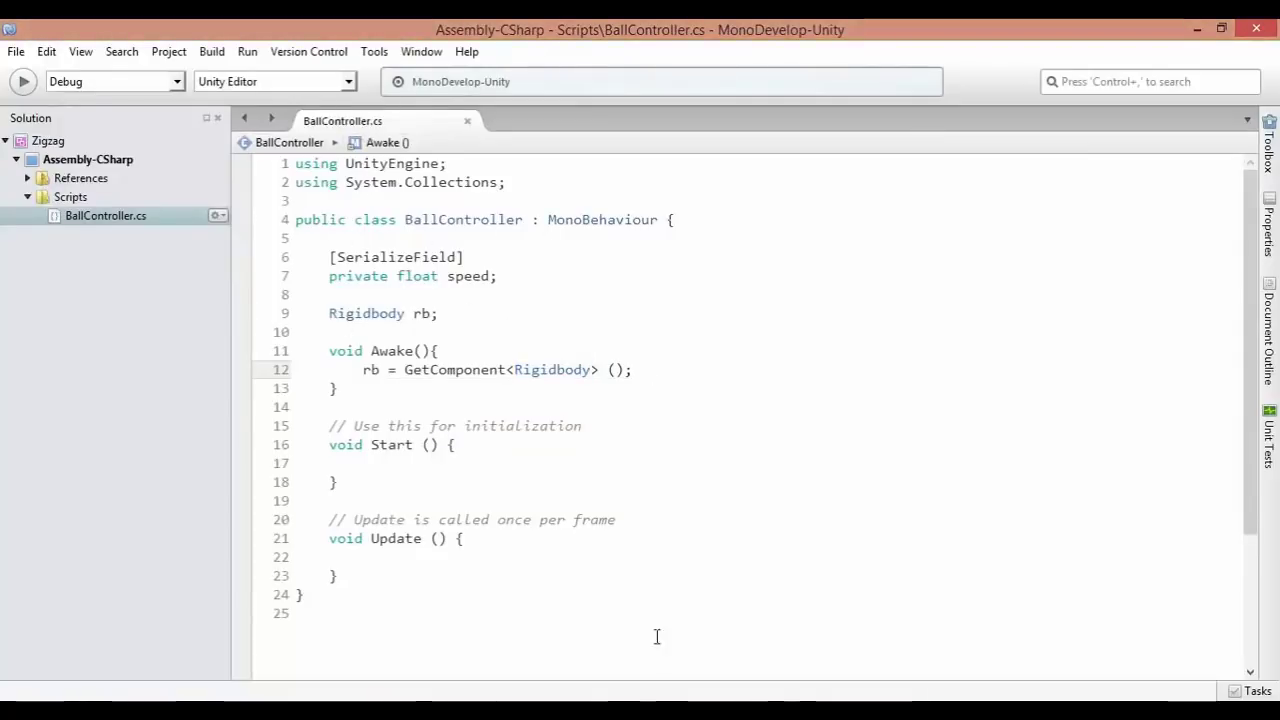
pyautogui.hotkey('alt', 'Tab')
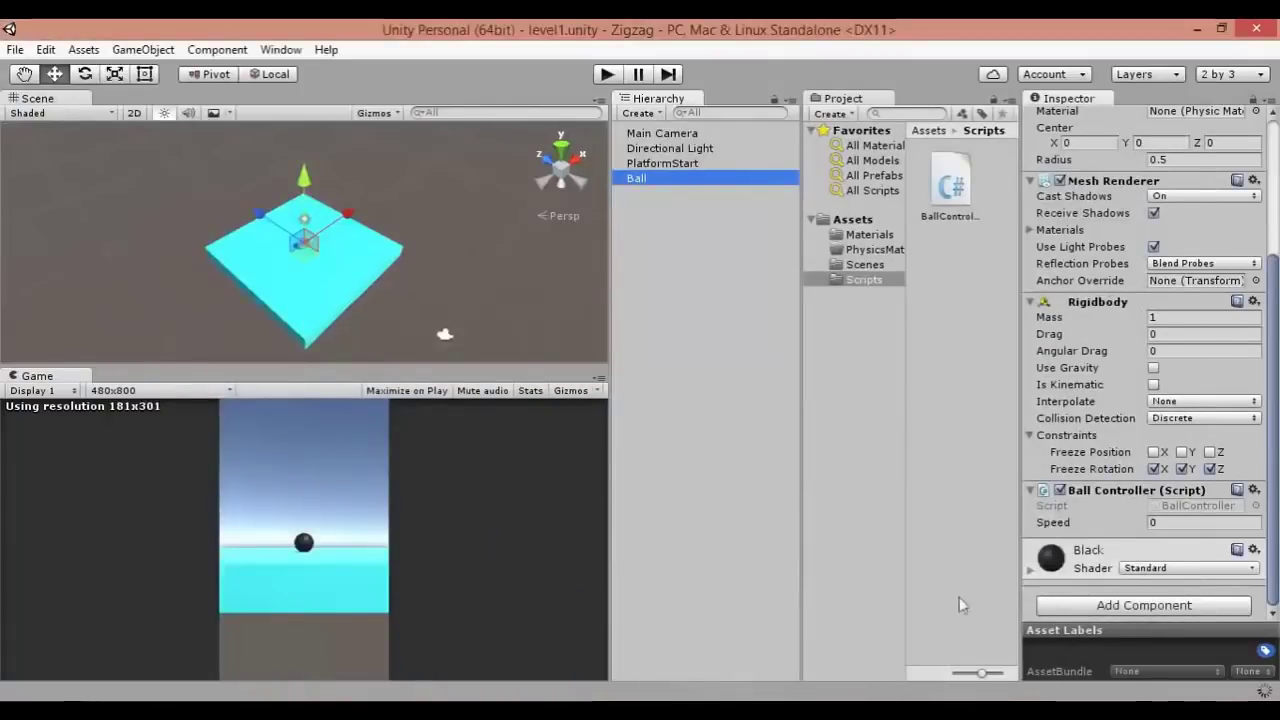
# - After Unity compiles, bring BallController.cs back up, reviewing the GetComponent line and rb field
pyautogui.moveTo(713, 710)
pyautogui.click(713, 628)
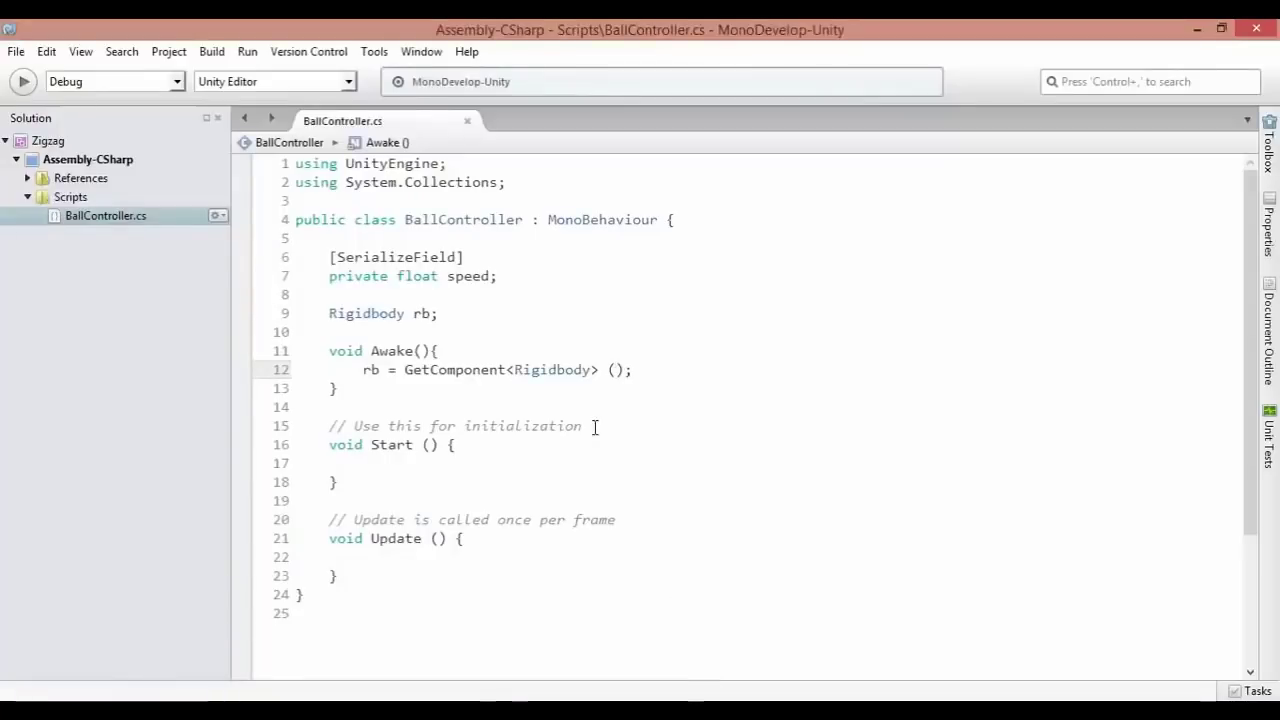
pyautogui.moveTo(405, 370); pyautogui.dragTo(595, 372)
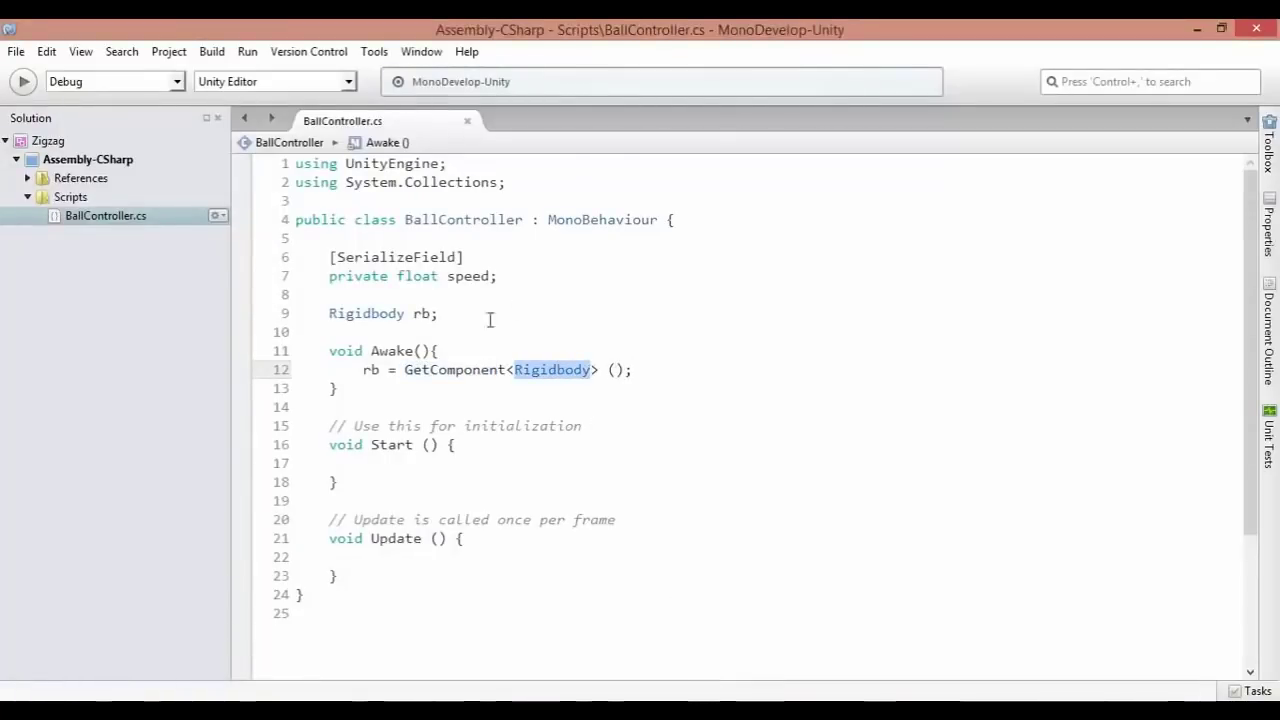
pyautogui.doubleClick(416, 314)
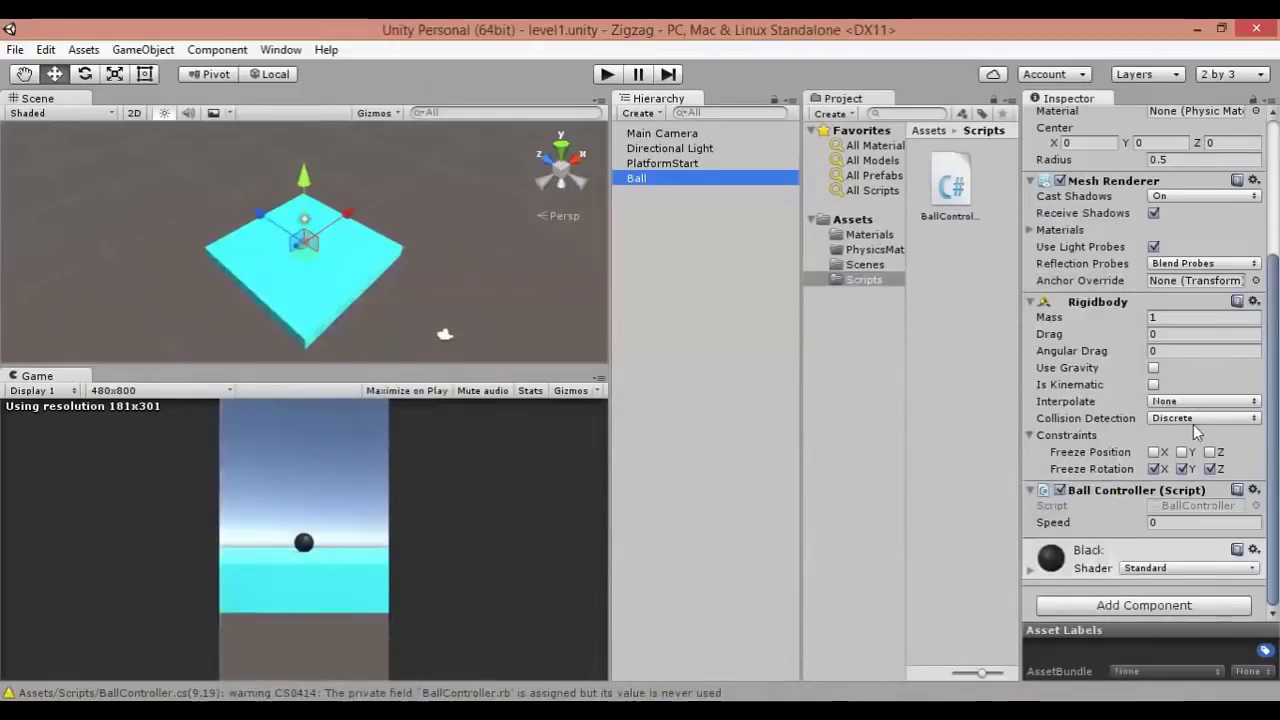
pyautogui.hotkey('alt', 'Tab')
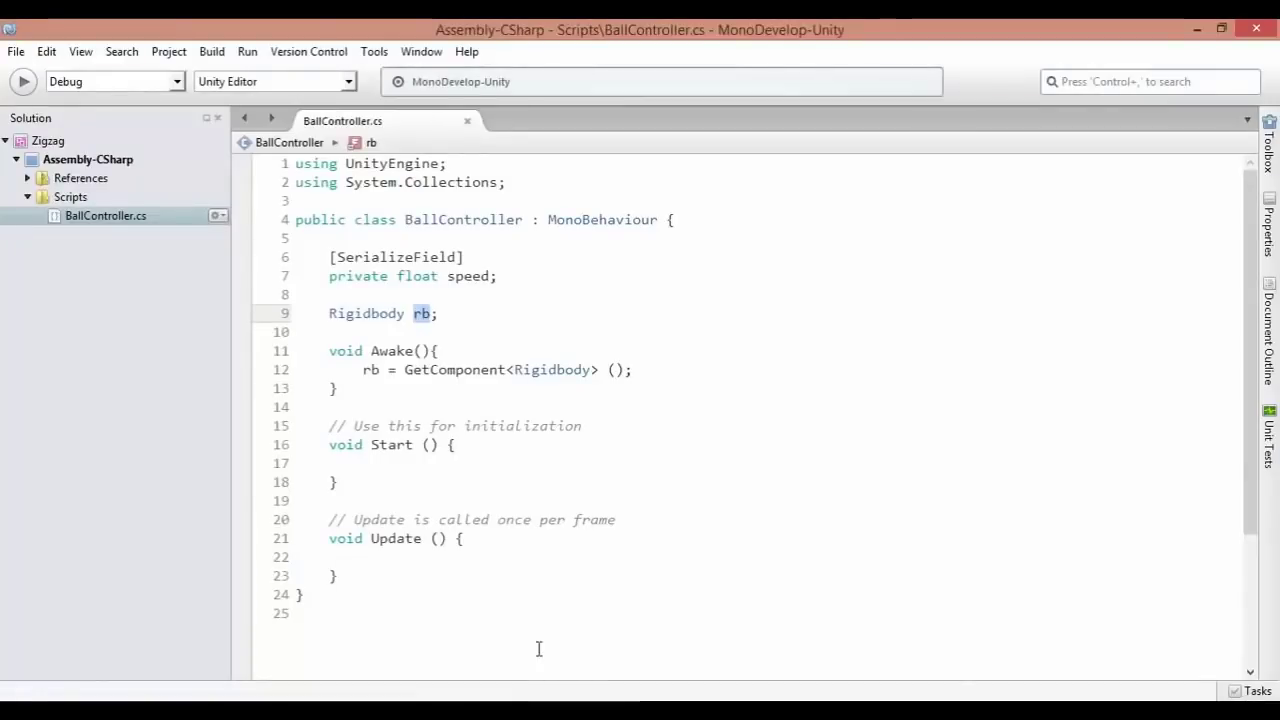
# - In Start(), write rb.velocity = new Vector3(speed, 0, 0); and save the script
pyautogui.click(447, 462)
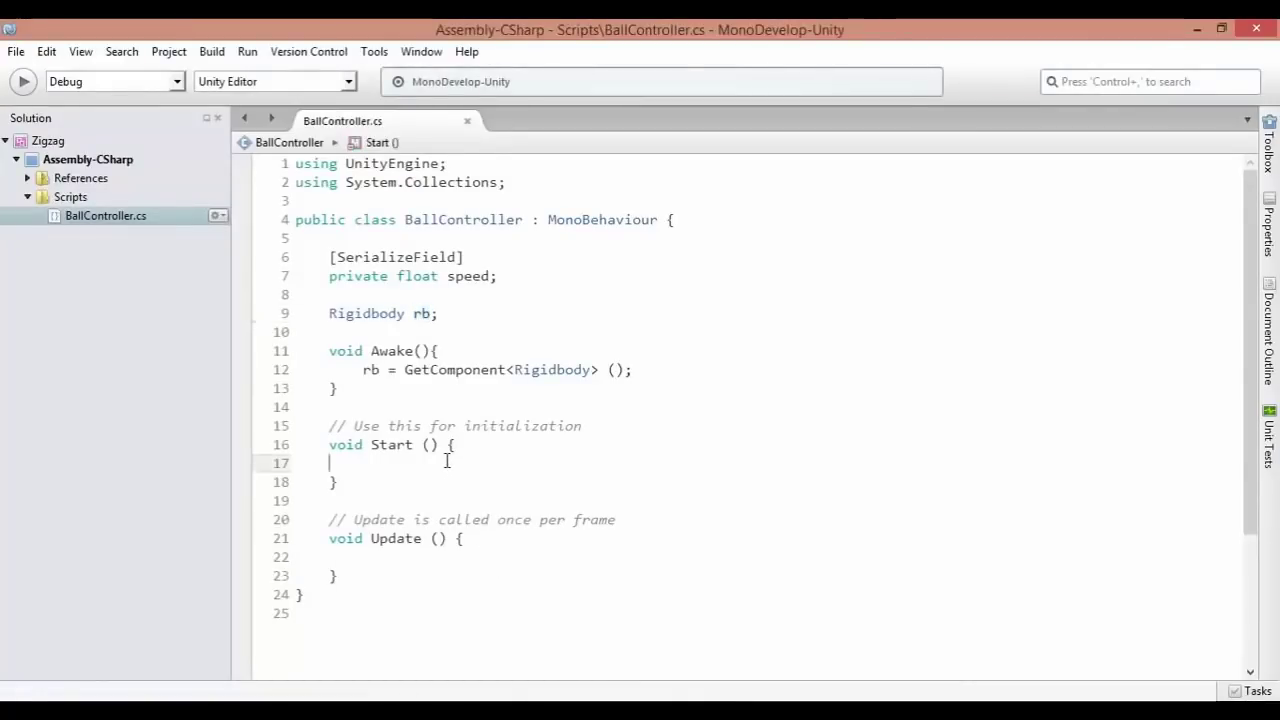
pyautogui.press('Tab')
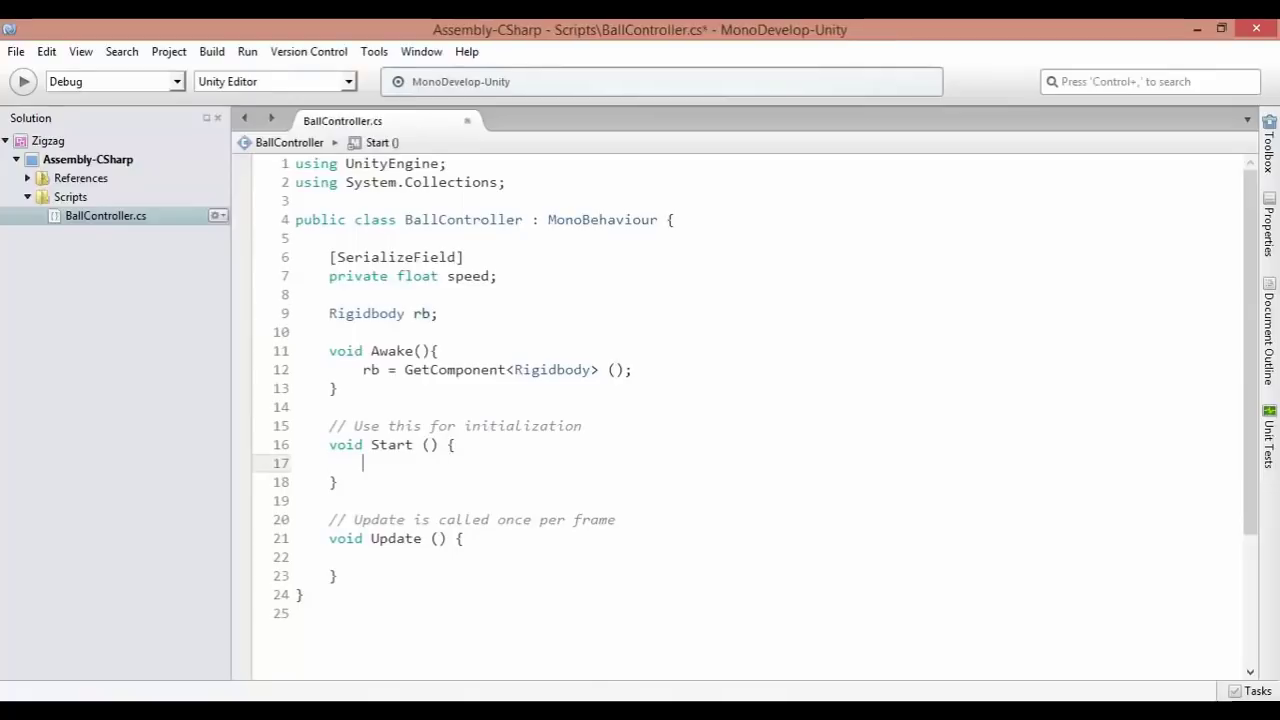
pyautogui.write('r')
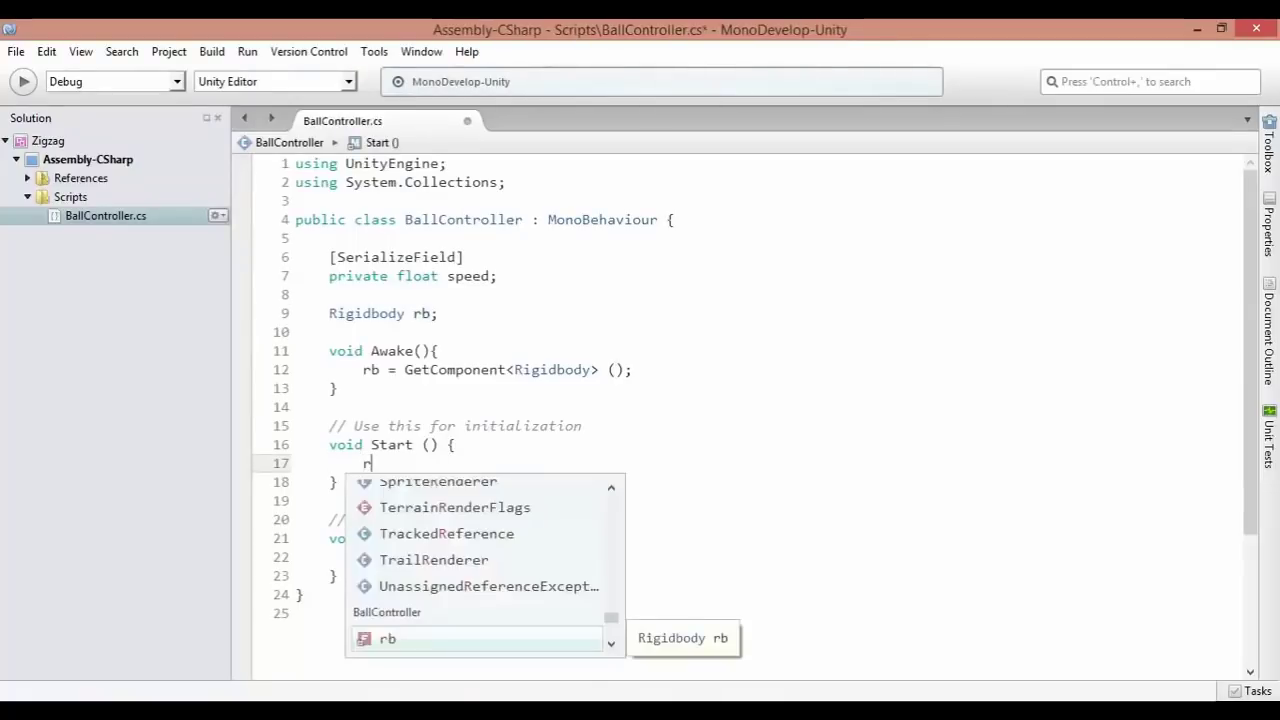
pyautogui.write('b.v')
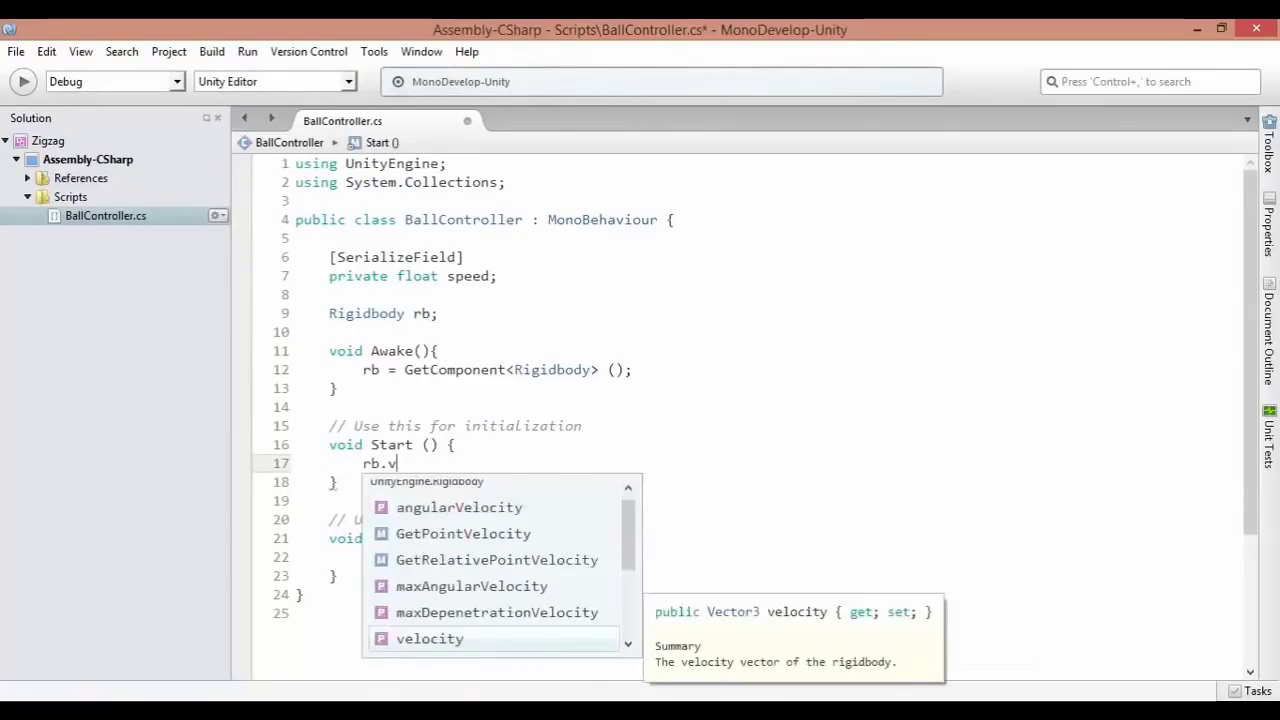
pyautogui.press('Return')
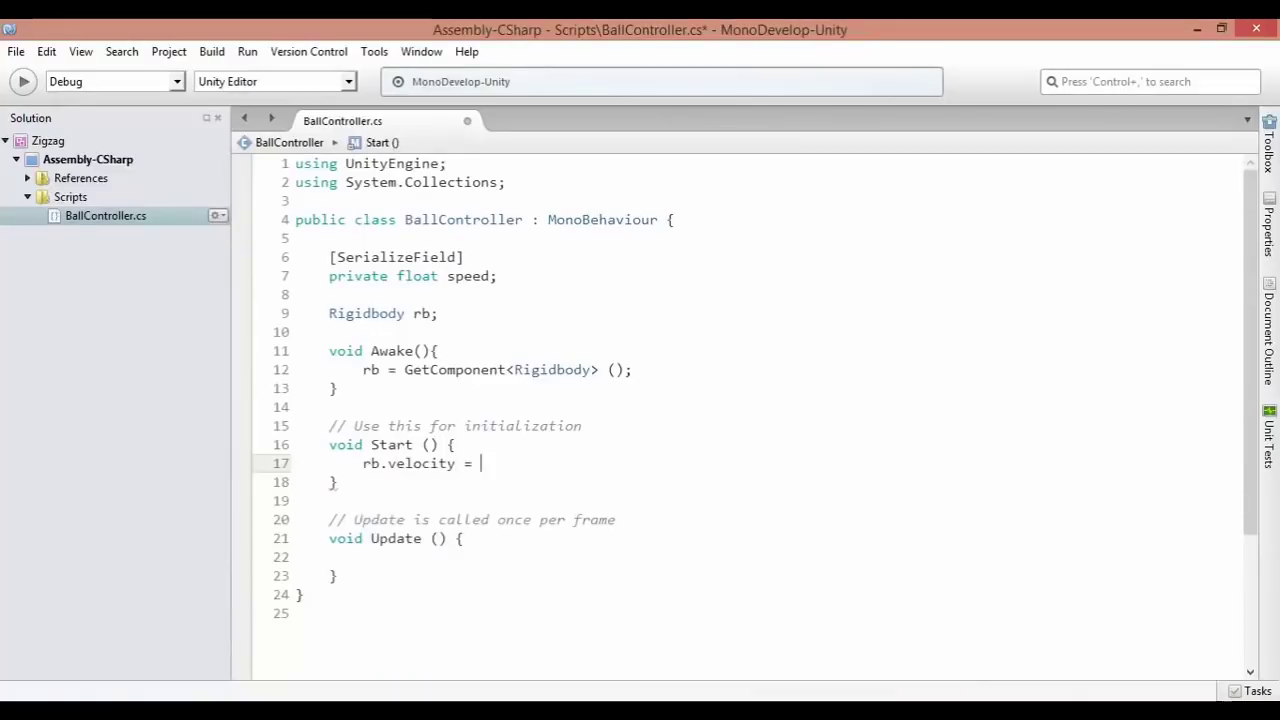
pyautogui.write('new V')
pyautogui.press('Return')
pyautogui.press('BackSpace')
pyautogui.write('3(')
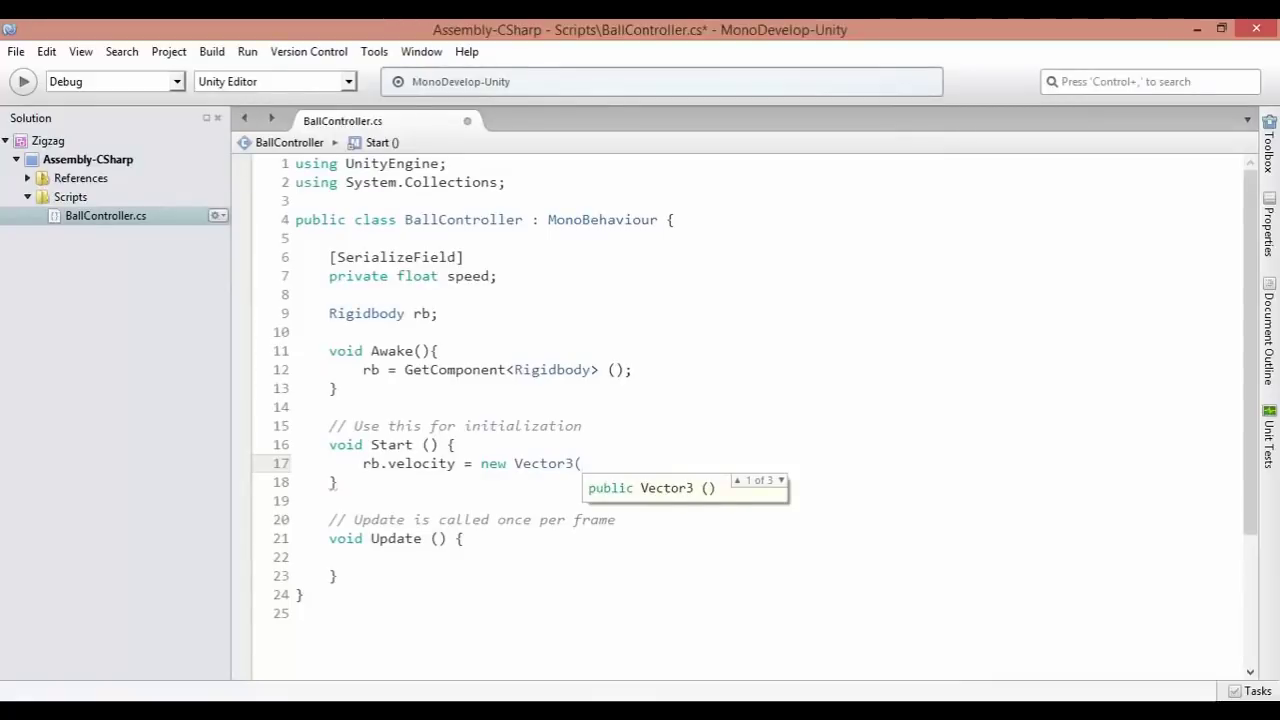
pyautogui.write('speed, ')
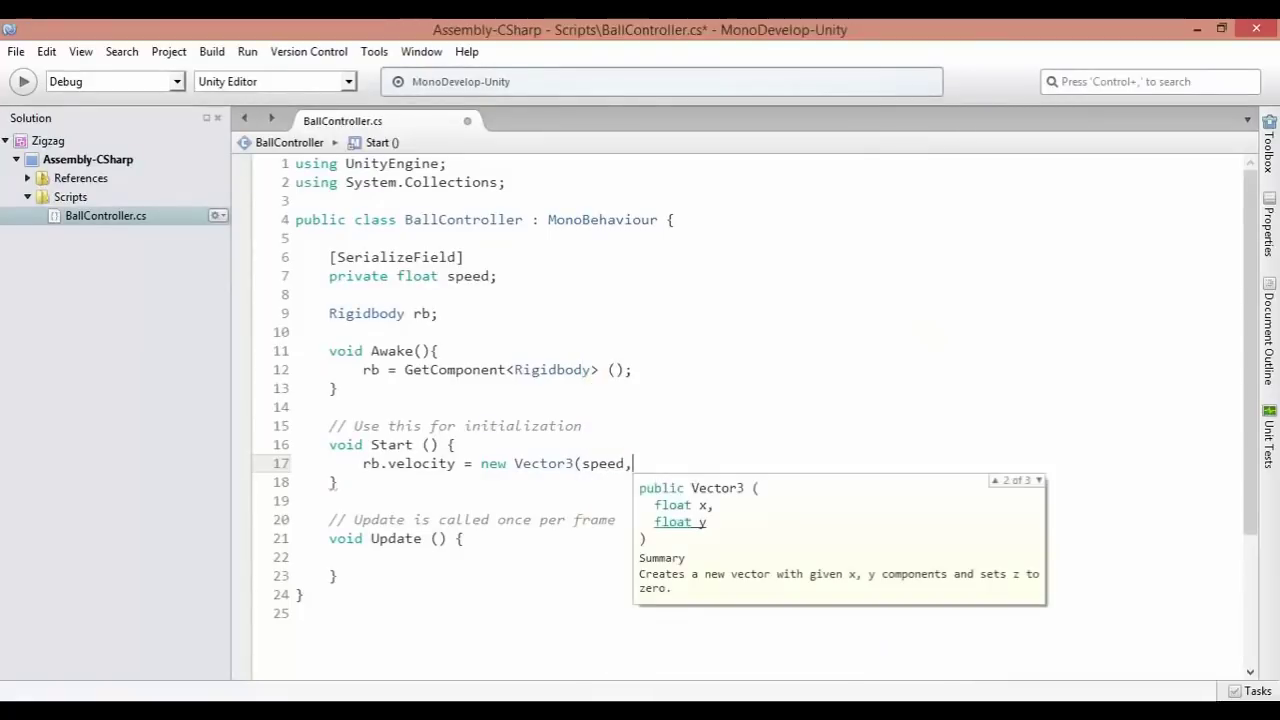
pyautogui.write('0, ')
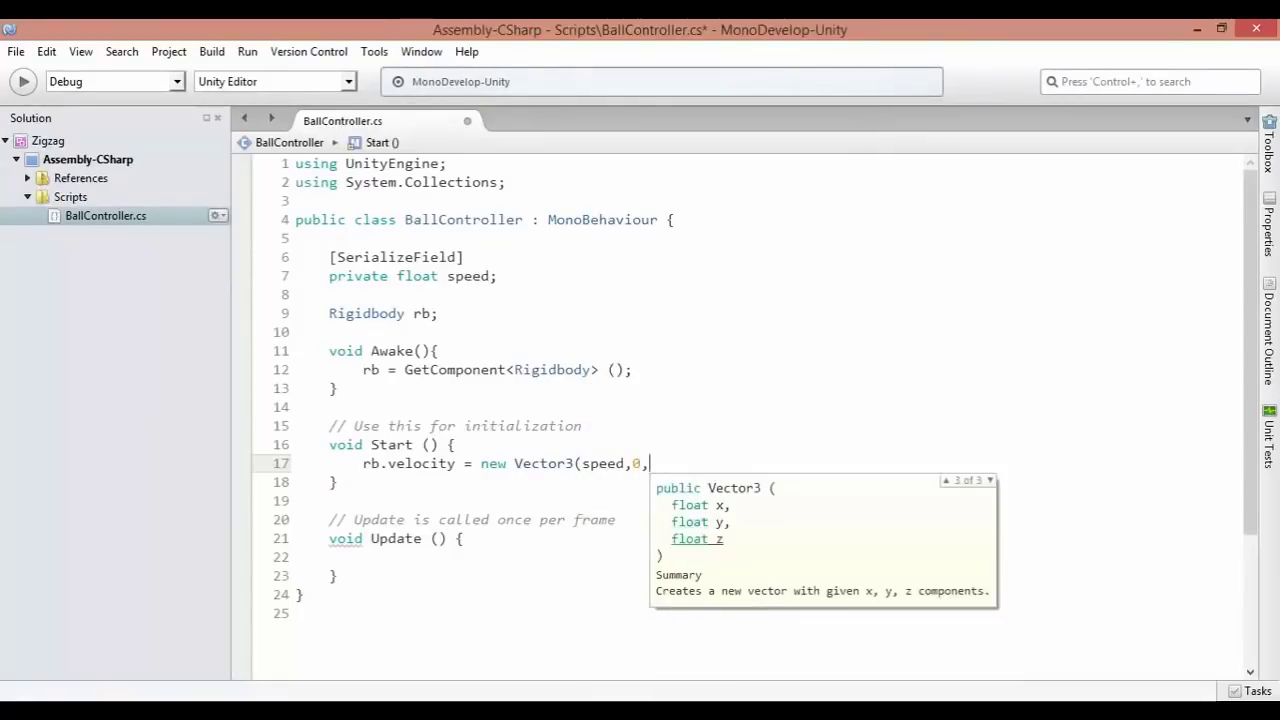
pyautogui.write('0);')
pyautogui.hotkey('ctrl', 's')
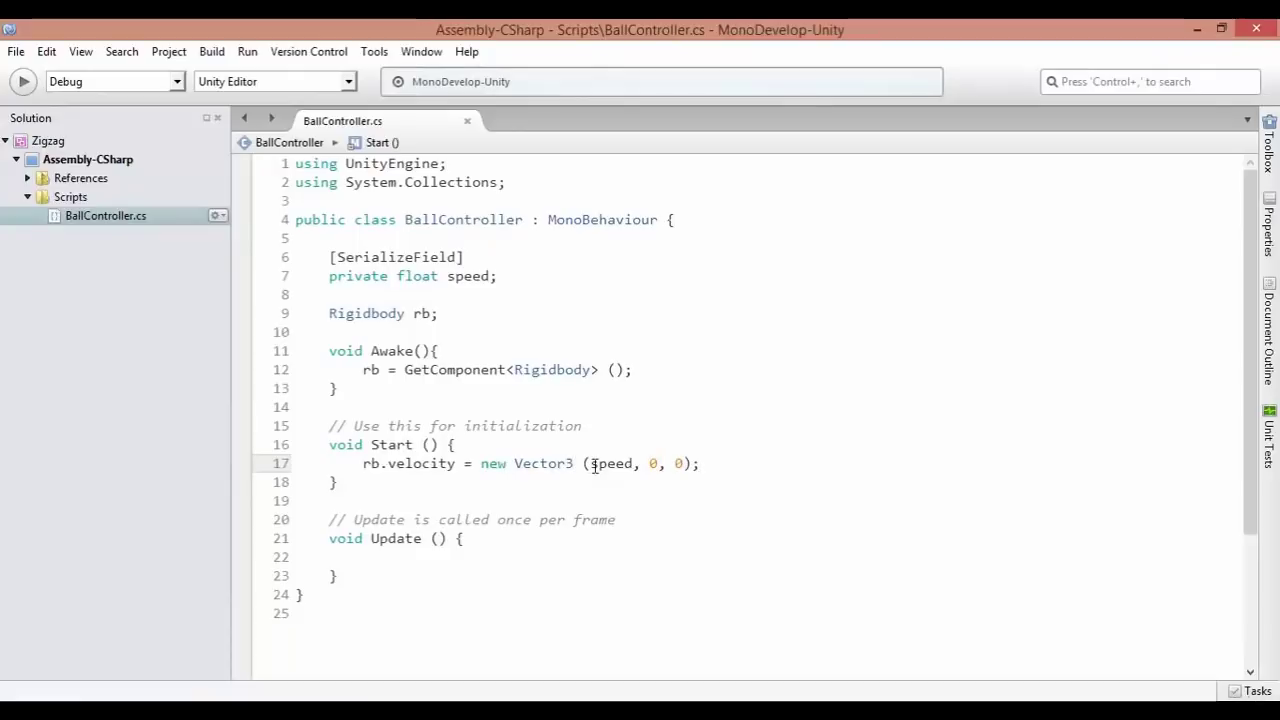
# - Review the speed, 0, 0 arguments against the speed field declaration, then switch back to Unity
pyautogui.doubleClick(632, 464)
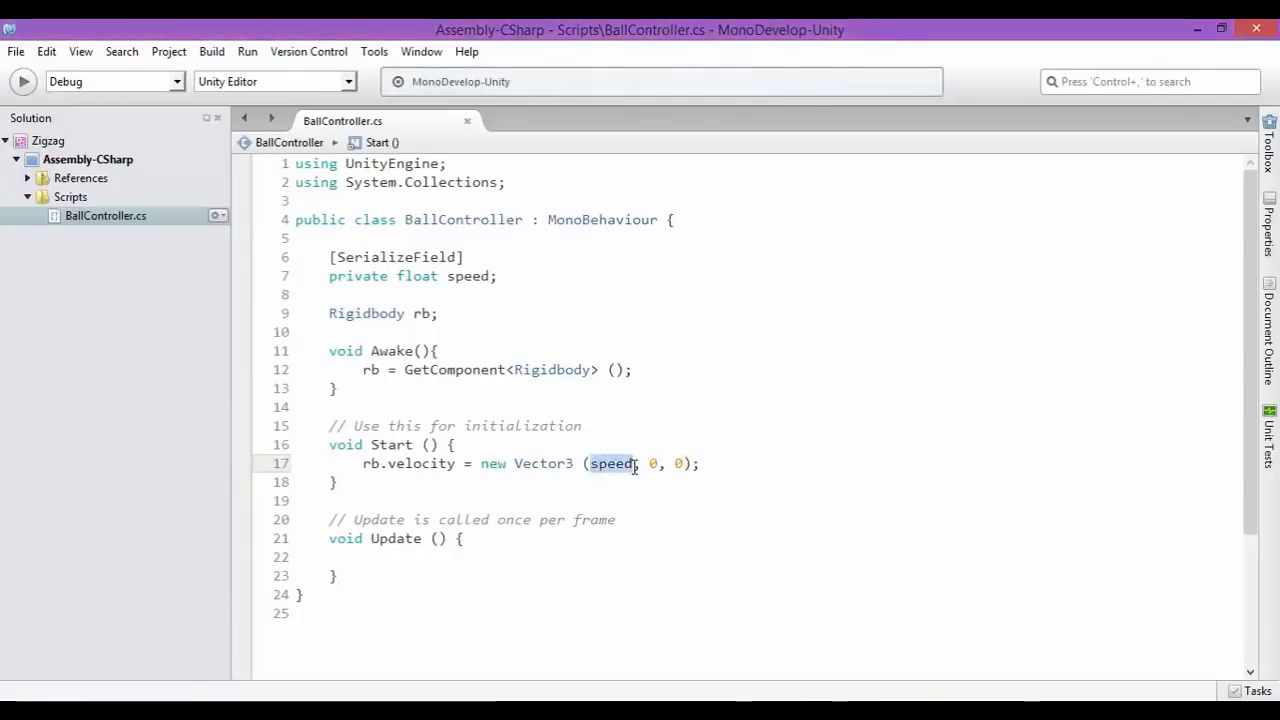
pyautogui.moveTo(448, 276); pyautogui.dragTo(493, 276)
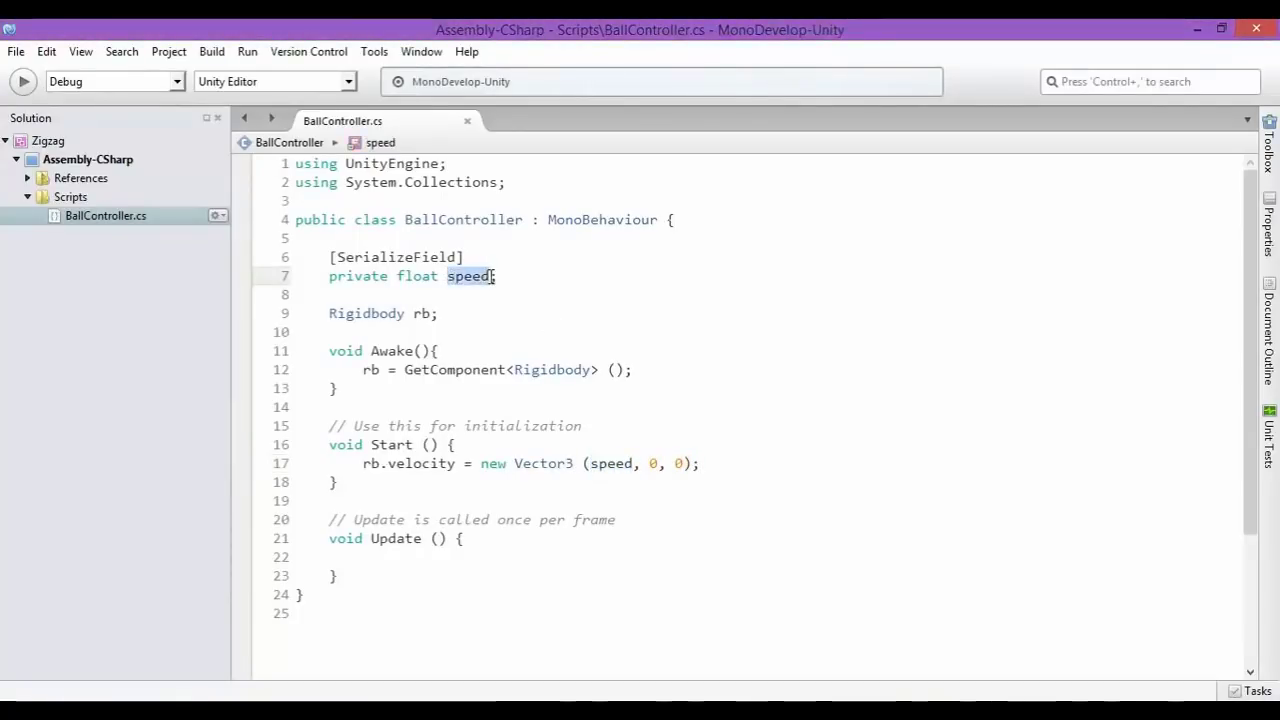
pyautogui.doubleClick(653, 463)
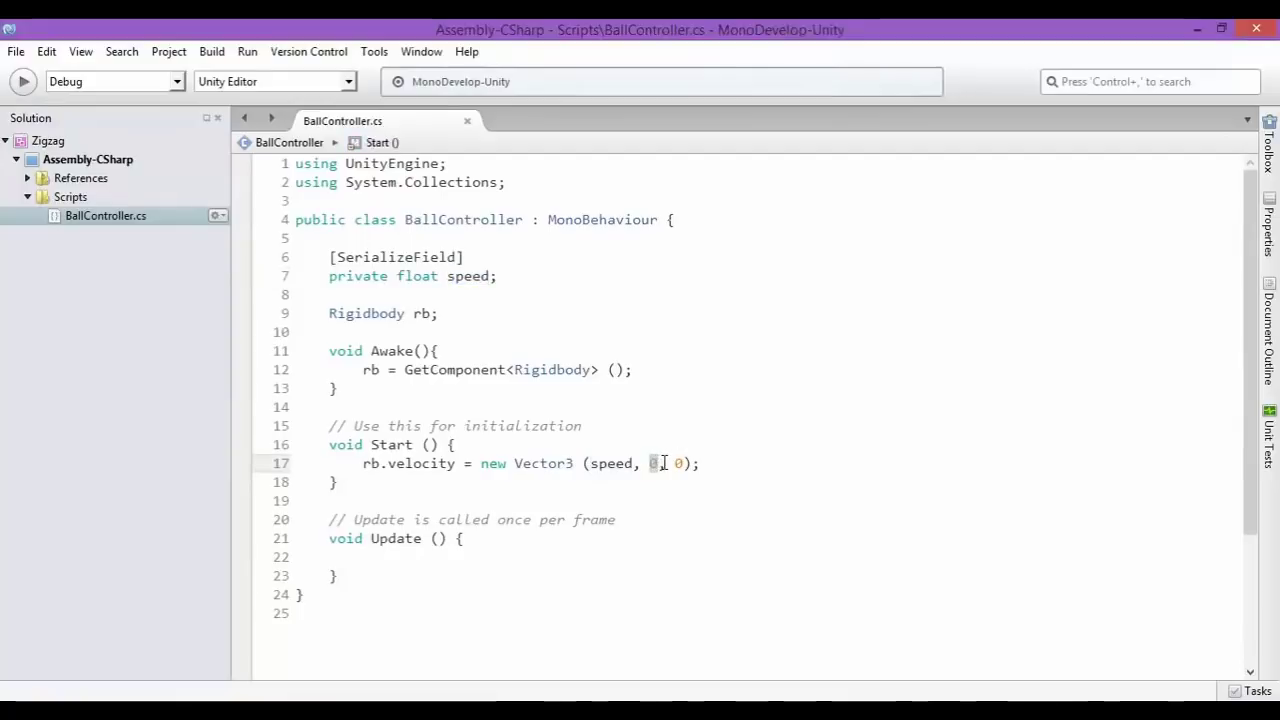
pyautogui.doubleClick(679, 463)
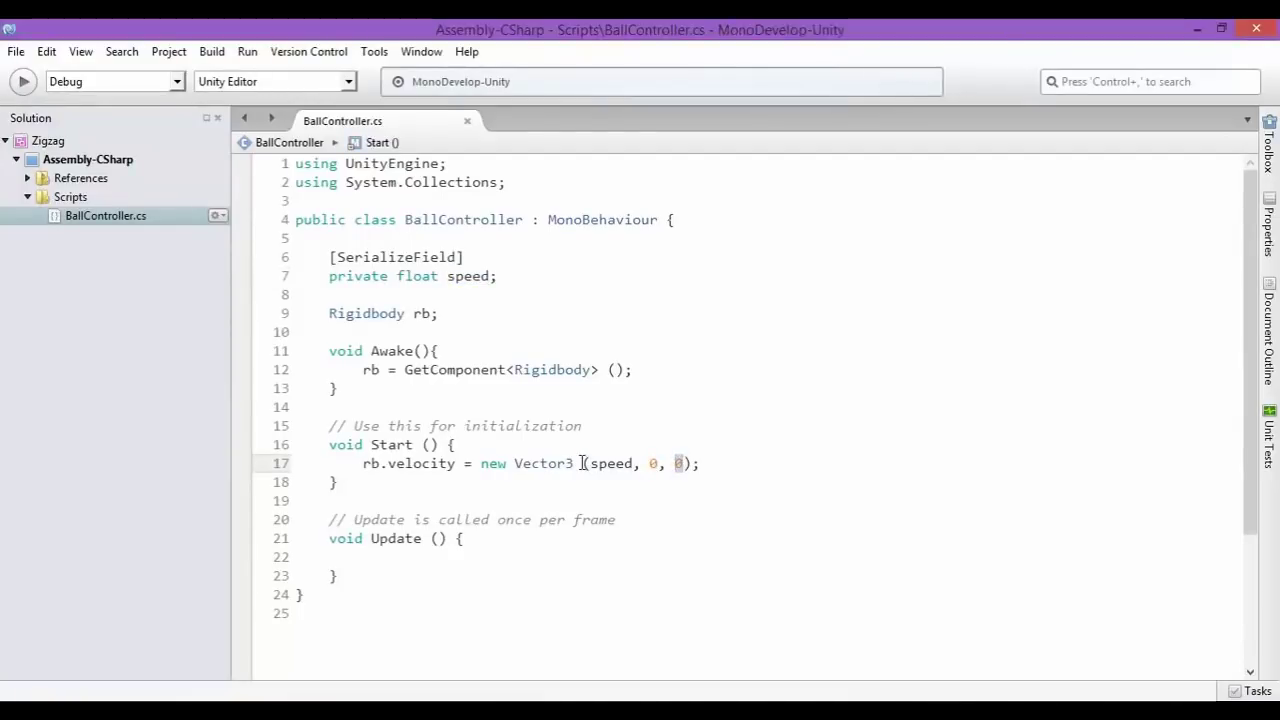
pyautogui.moveTo(575, 463)
pyautogui.mouseDown()
pyautogui.moveTo(480, 463)
pyautogui.moveTo(697, 463)
pyautogui.mouseUp()
pyautogui.click(456, 463)
pyautogui.doubleClick(456, 463)
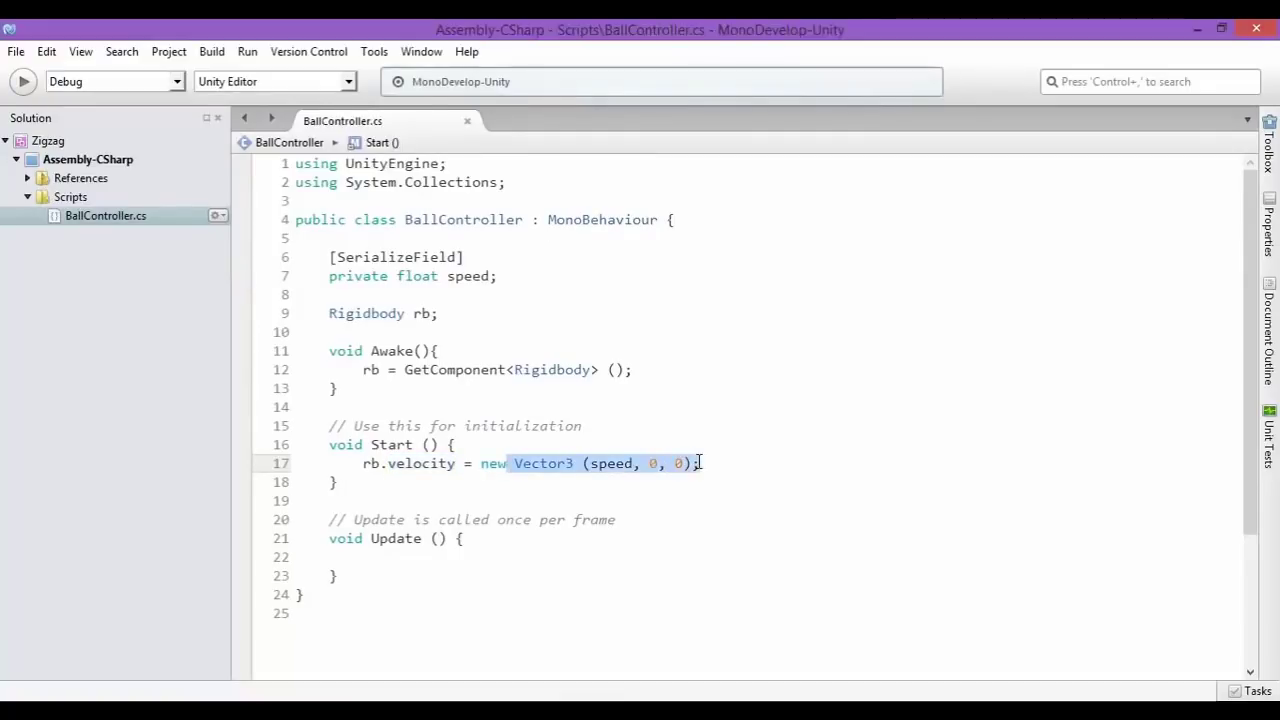
pyautogui.click(702, 463)
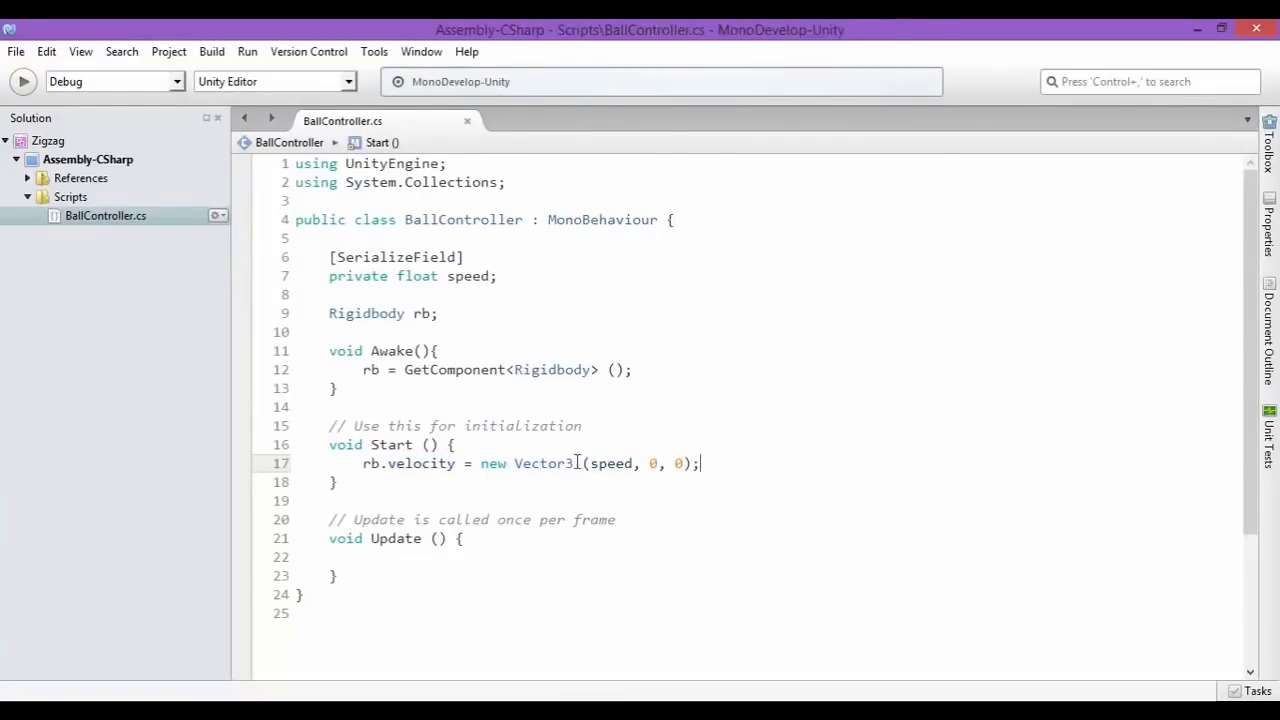
pyautogui.moveTo(588, 463); pyautogui.dragTo(638, 465)
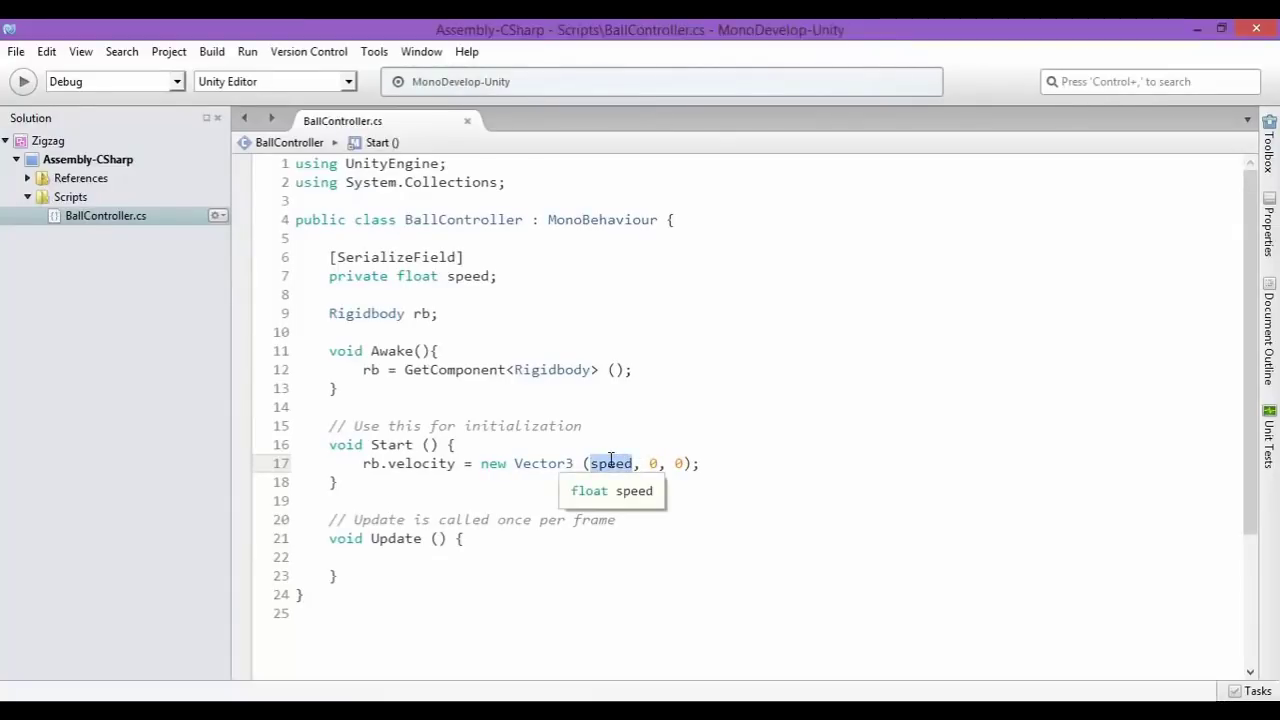
pyautogui.moveTo(449, 276); pyautogui.dragTo(497, 276)
pyautogui.click(499, 276)
pyautogui.click(729, 447)
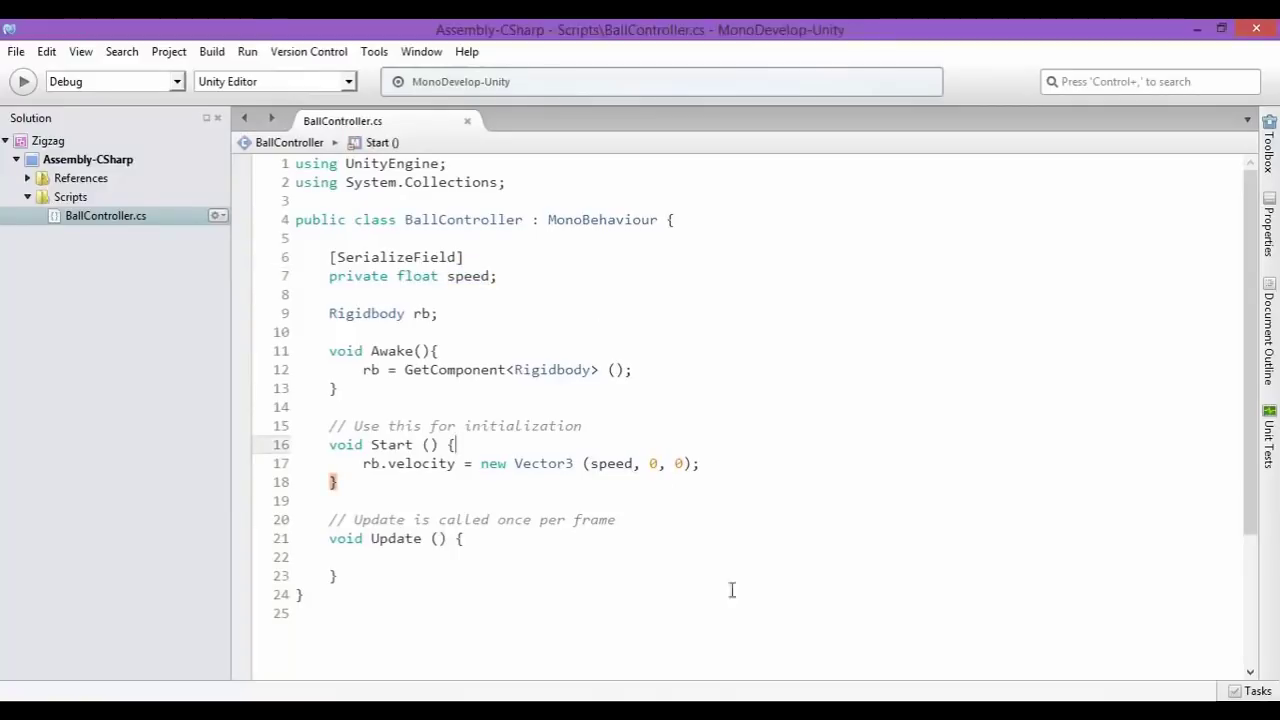
pyautogui.hotkey('alt', 'Tab')
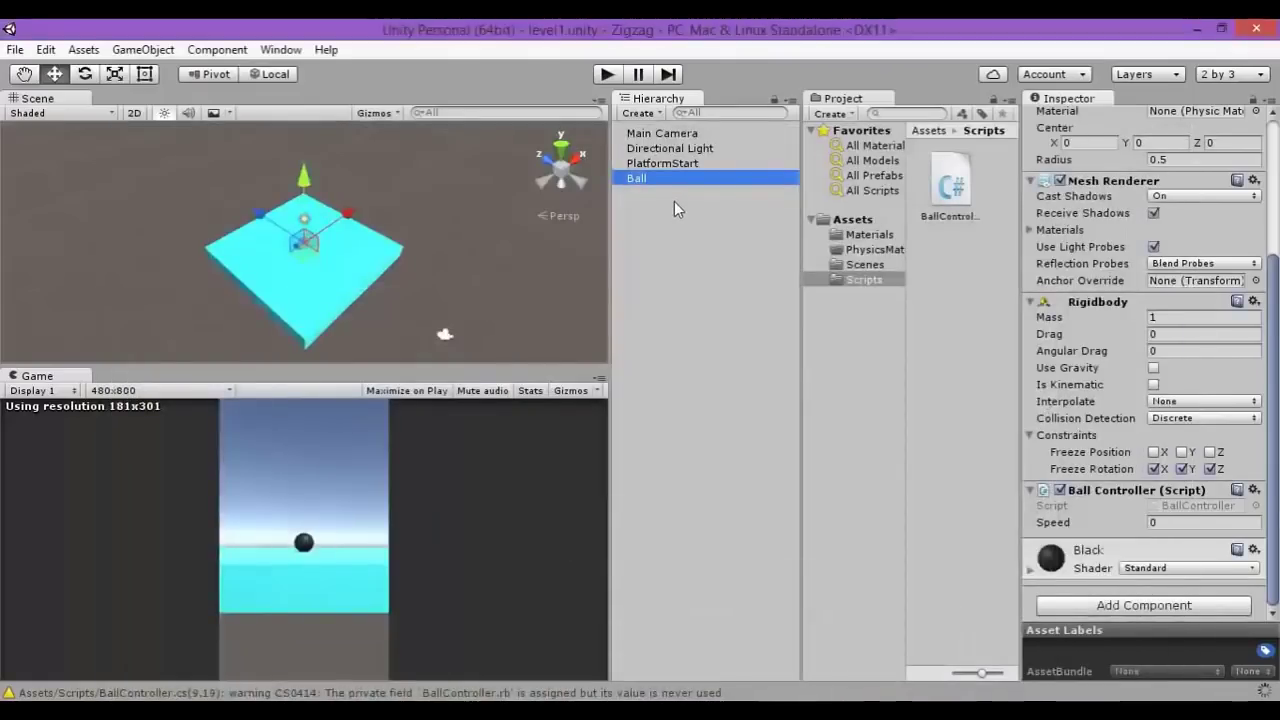
# - With Ball selected, enter 8 in the Ball Controller (Script) Speed field
pyautogui.click(661, 165)
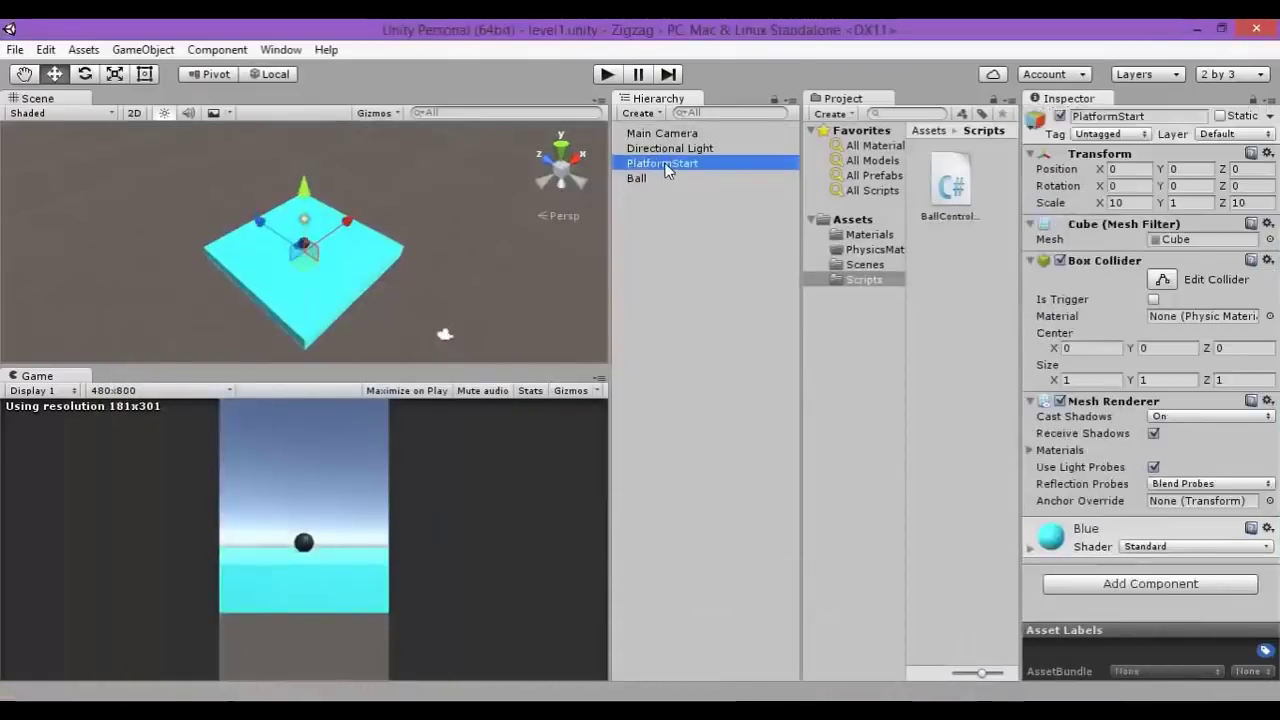
pyautogui.click(663, 177)
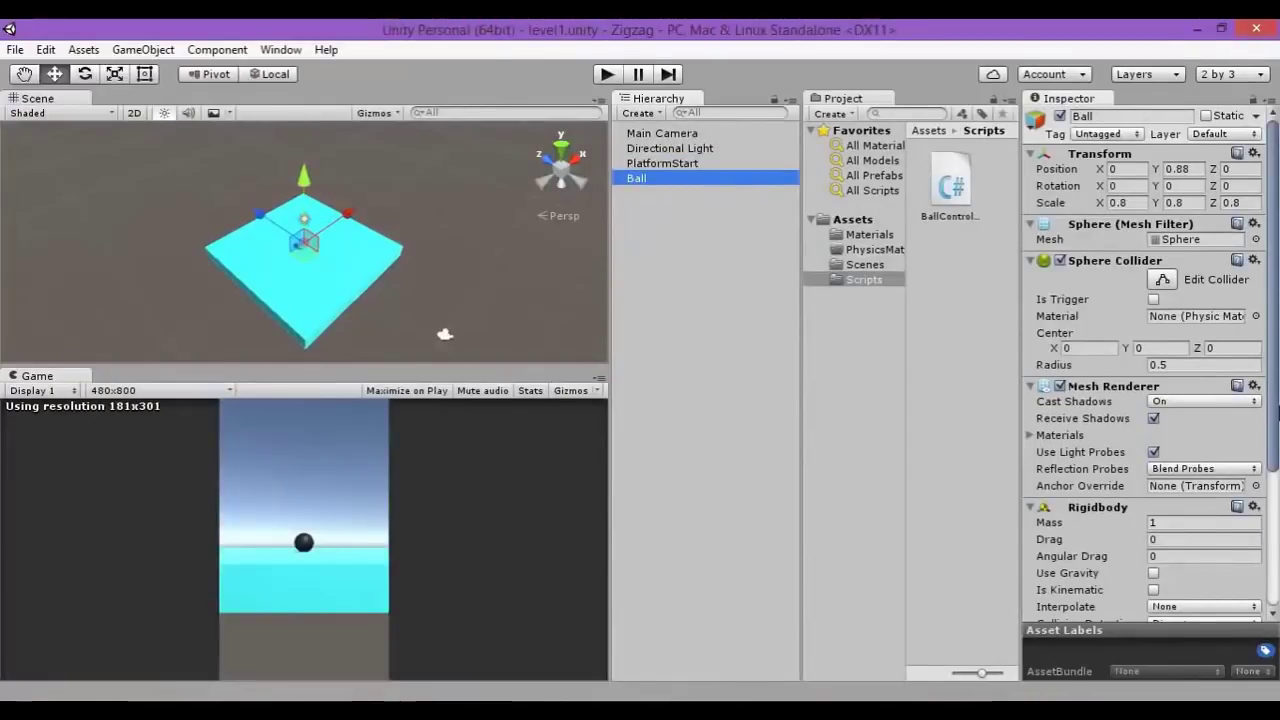
pyautogui.scroll(-5, 1200, 450)
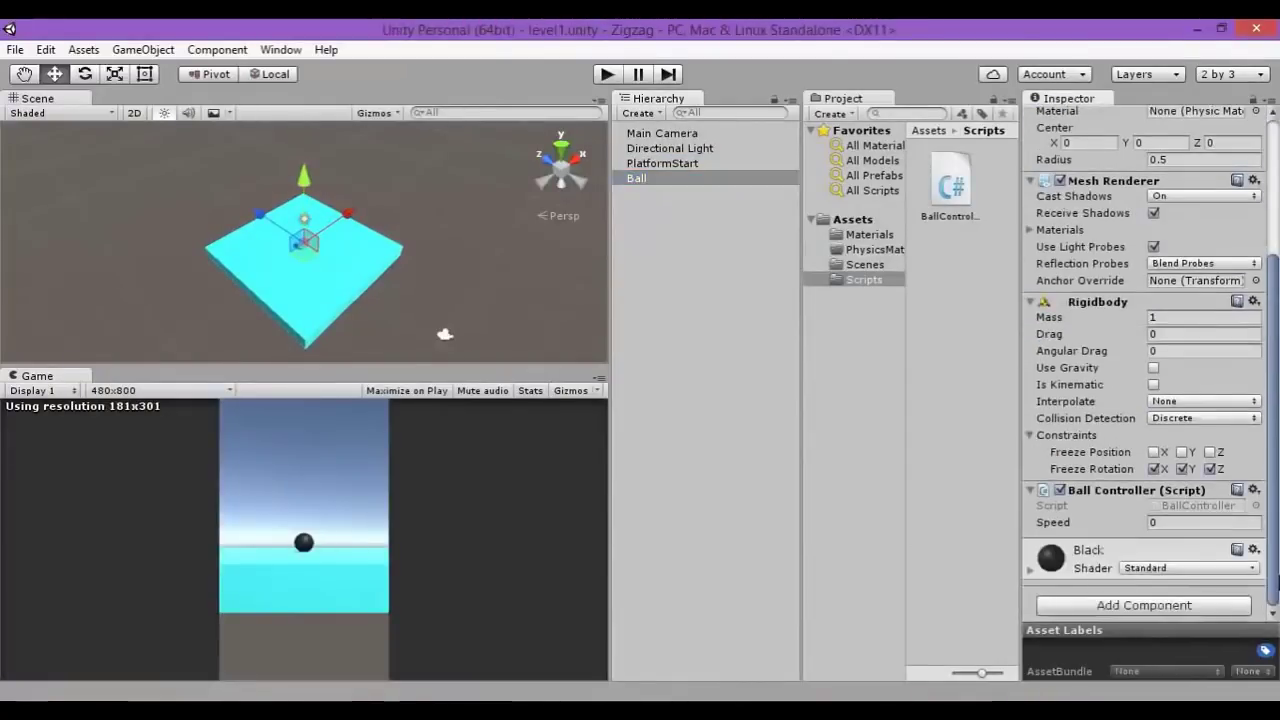
pyautogui.click(1175, 522)
pyautogui.write('8')
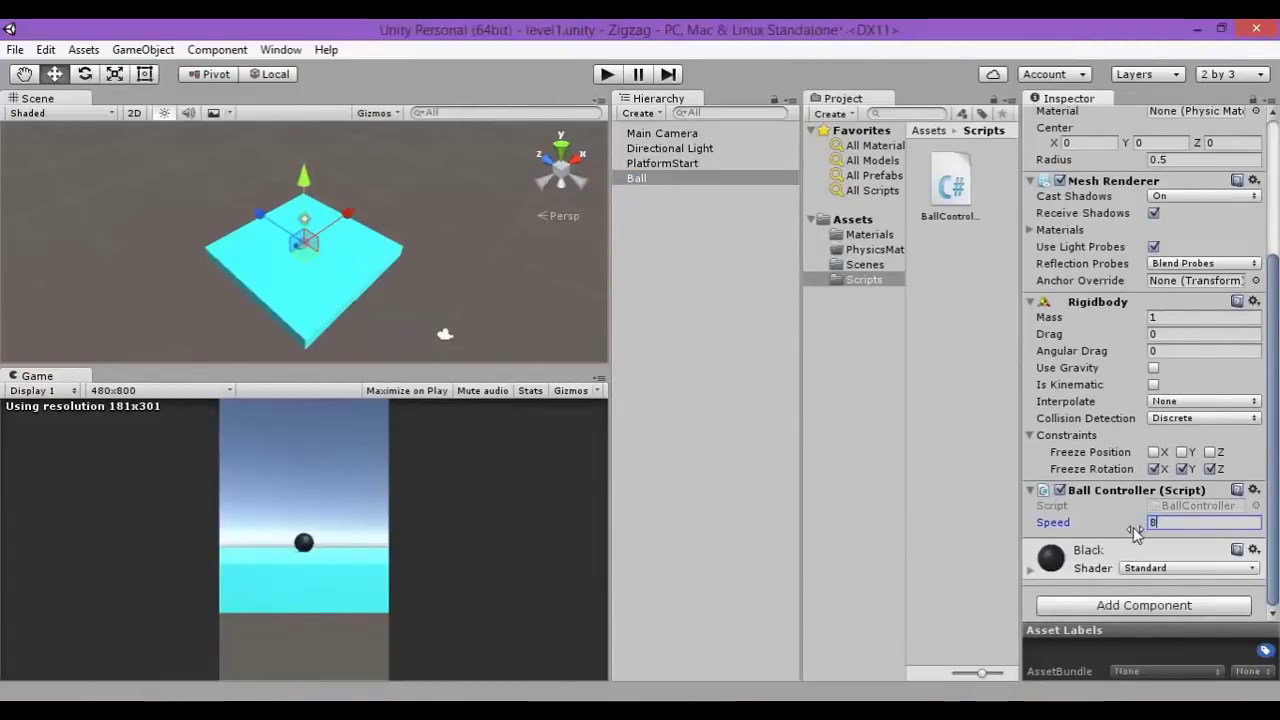
pyautogui.click(650, 163)
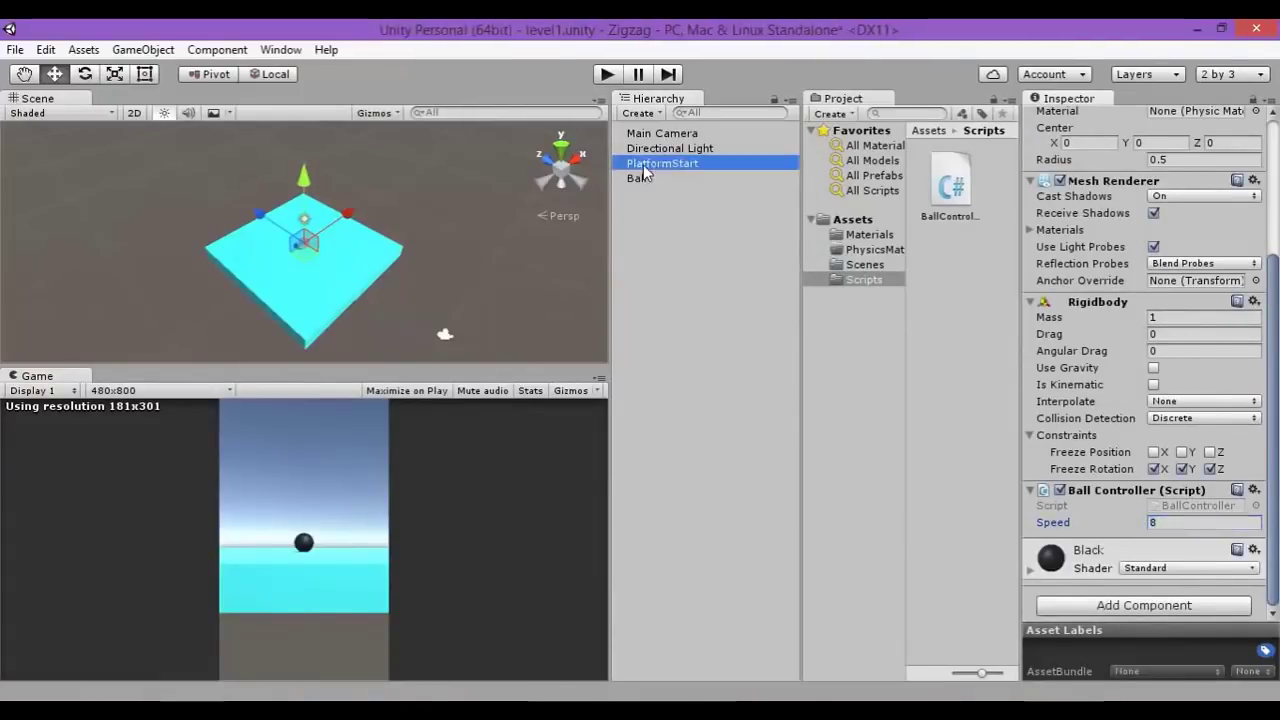
pyautogui.click(650, 186)
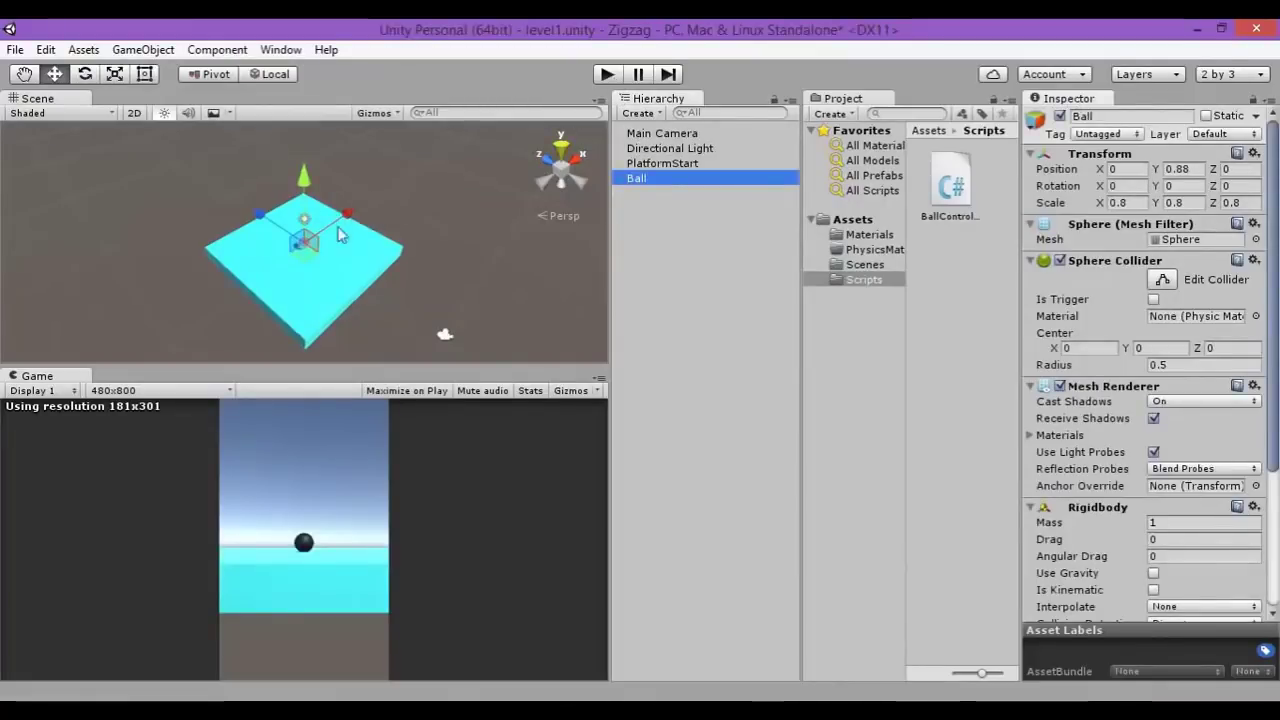
# - Briefly run Play mode to test the ball, stop it, and confirm Speed stays 8
pyautogui.click(608, 77)
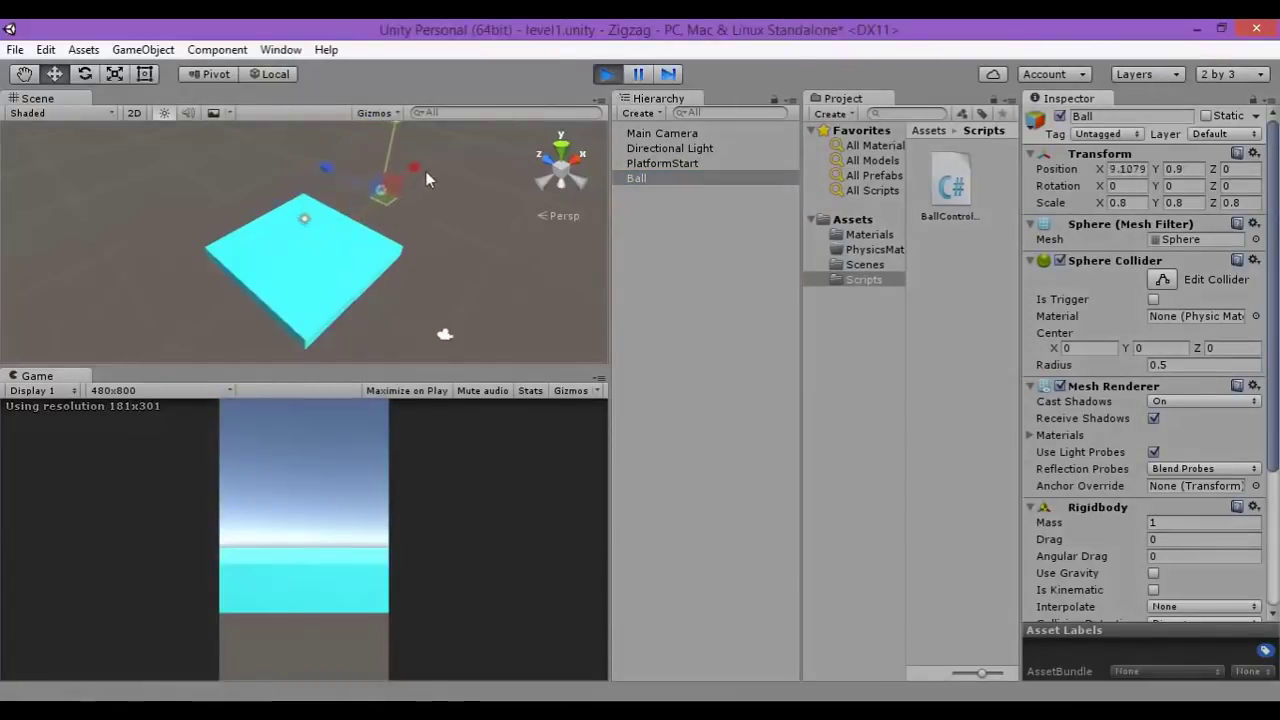
pyautogui.click(606, 74)
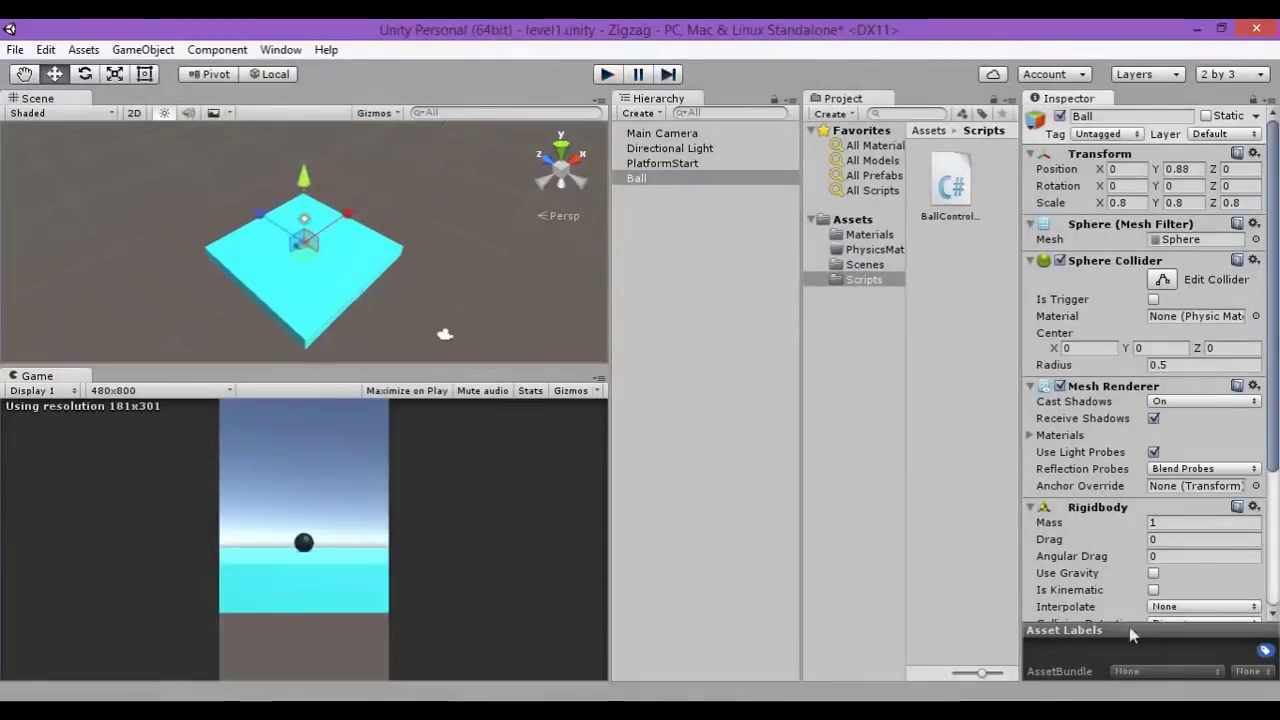
pyautogui.scroll(-5, 1237, 540)
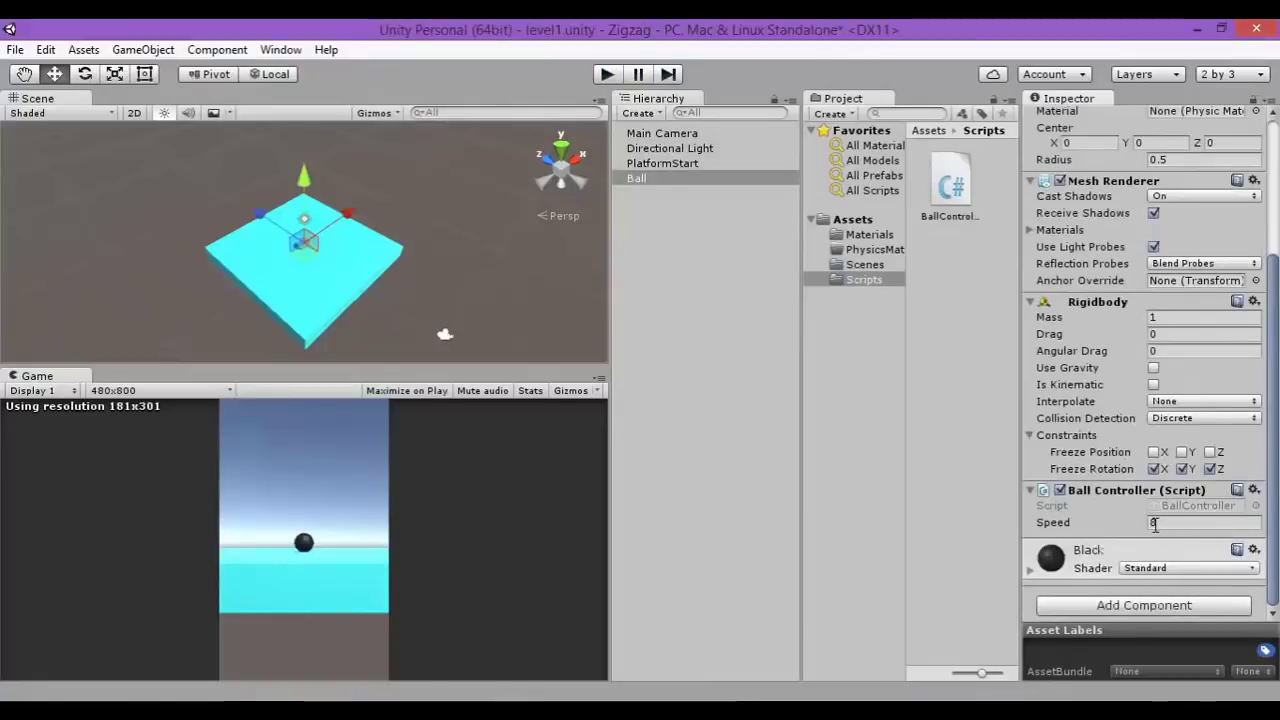
pyautogui.press('Return')
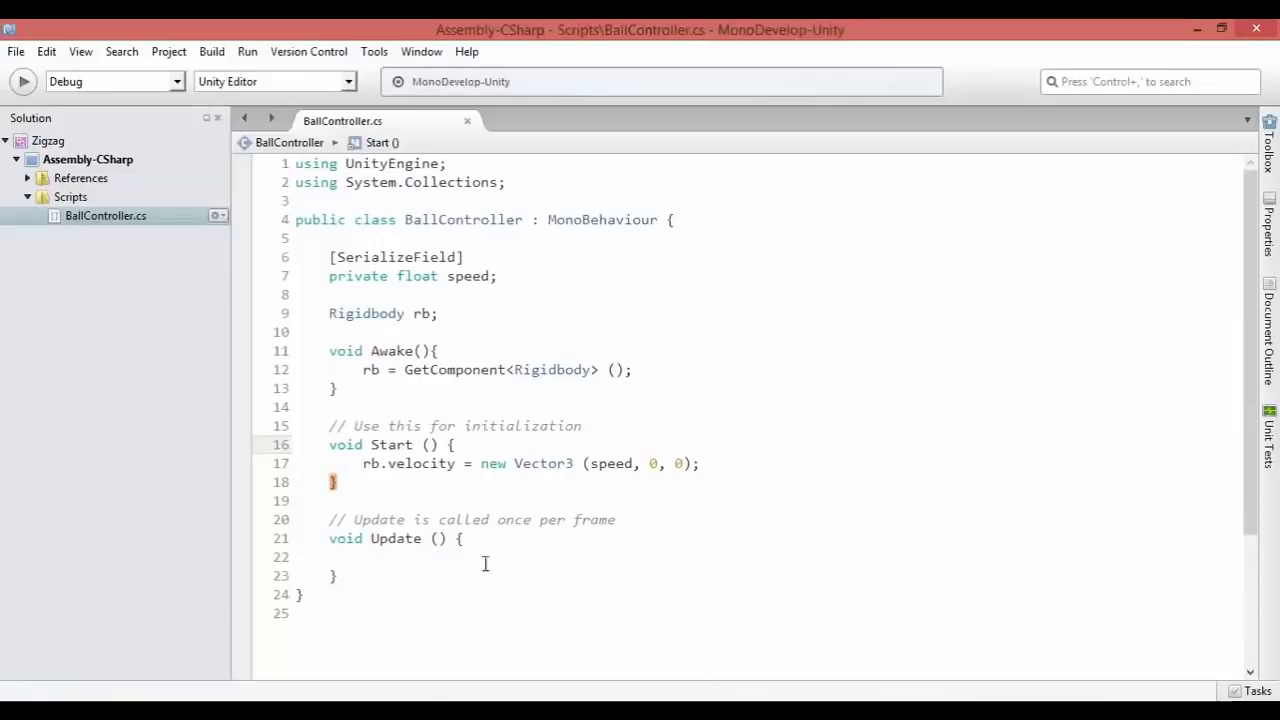
# - Add a void SwitchDirection() method below Update and begin an if( statement in its body
pyautogui.click(457, 564)
pyautogui.press('Down')
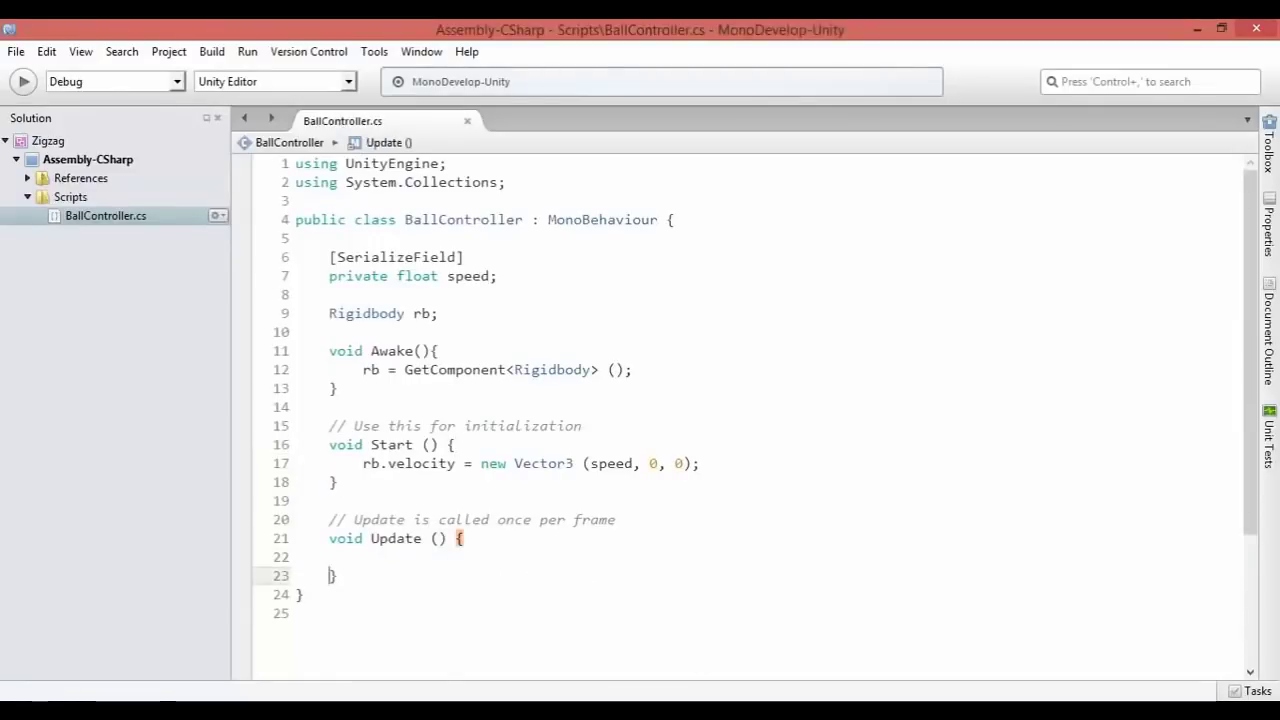
pyautogui.press('End')
pyautogui.press('Return')
pyautogui.press('Return')
pyautogui.write('v')
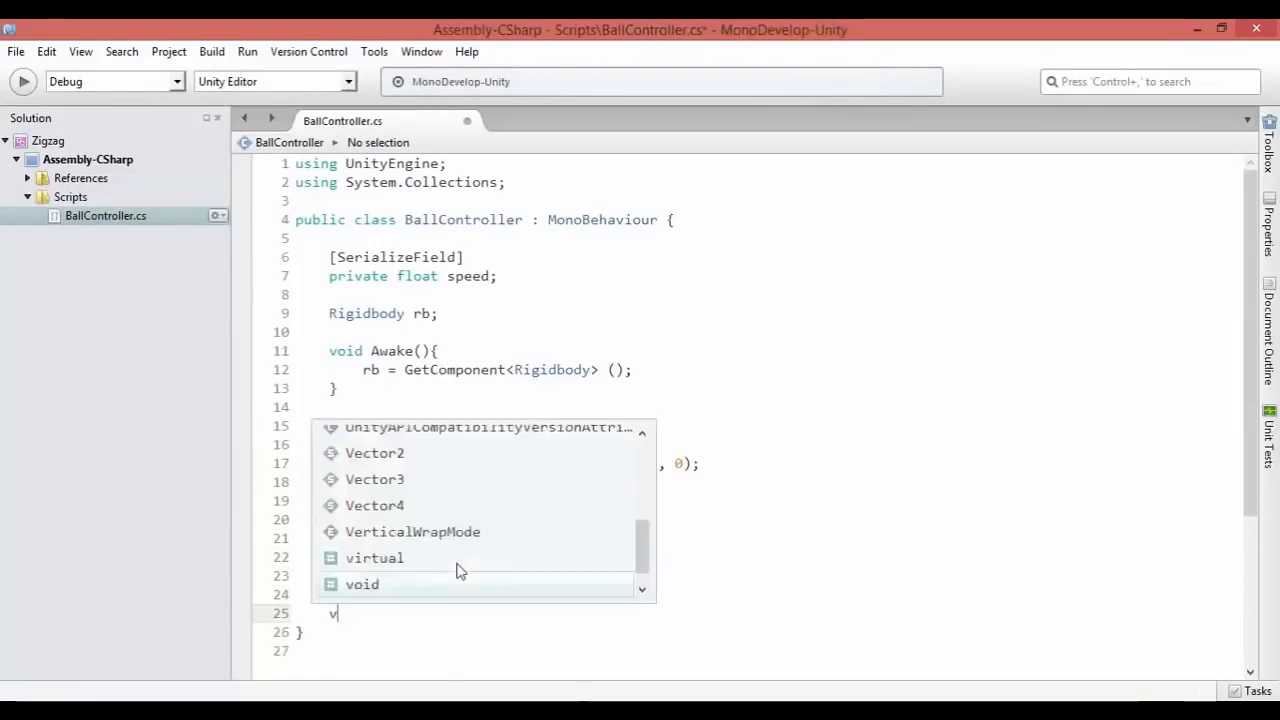
pyautogui.write('oid Switc')
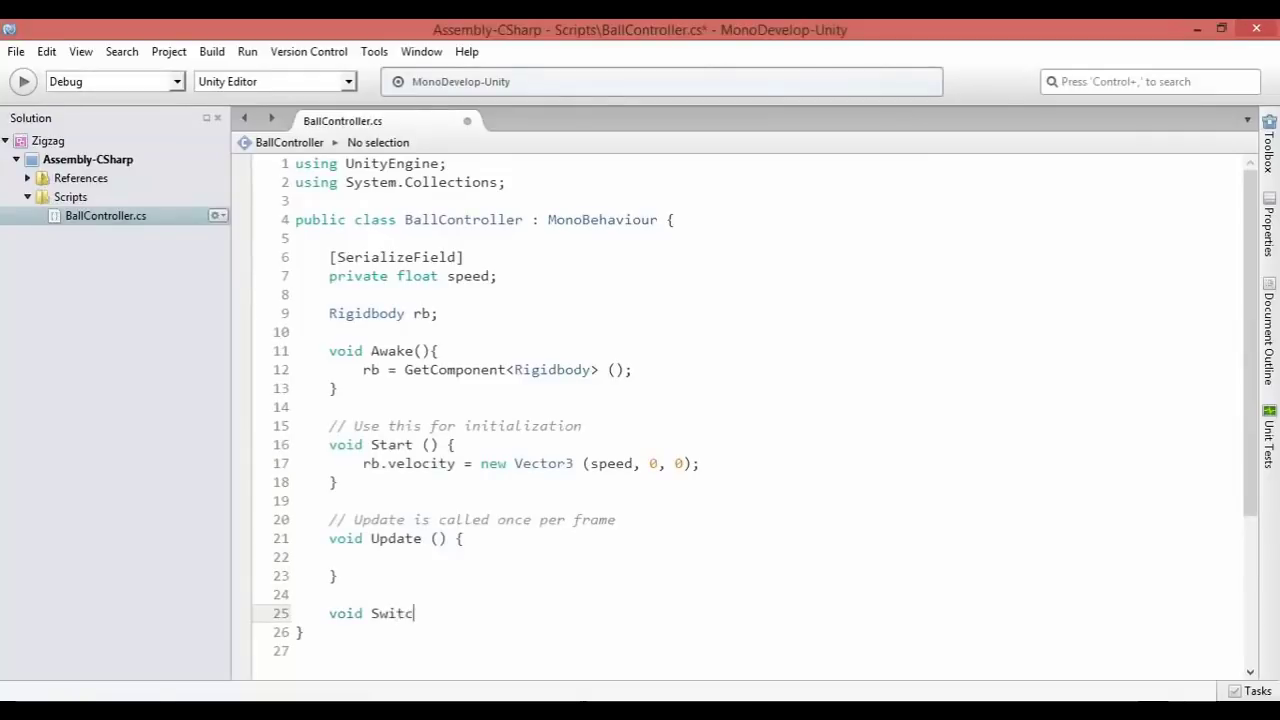
pyautogui.write('hDirection(')
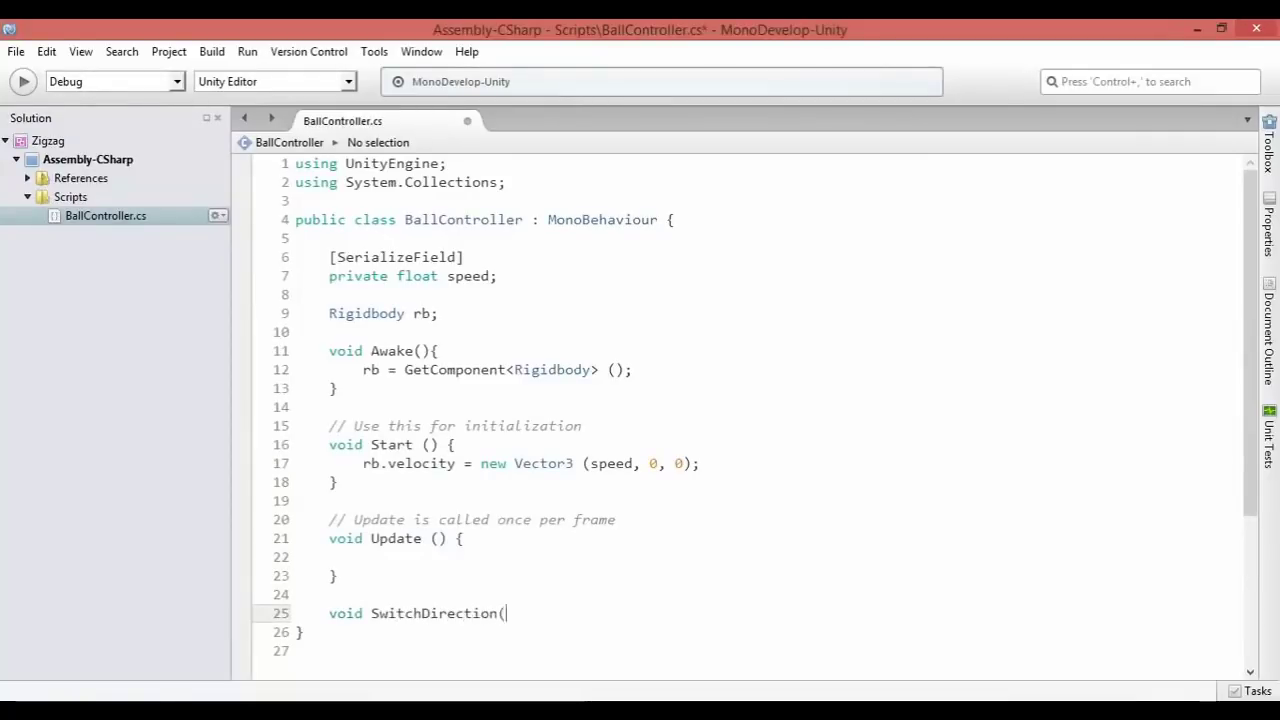
pyautogui.write('){')
pyautogui.press('Return')
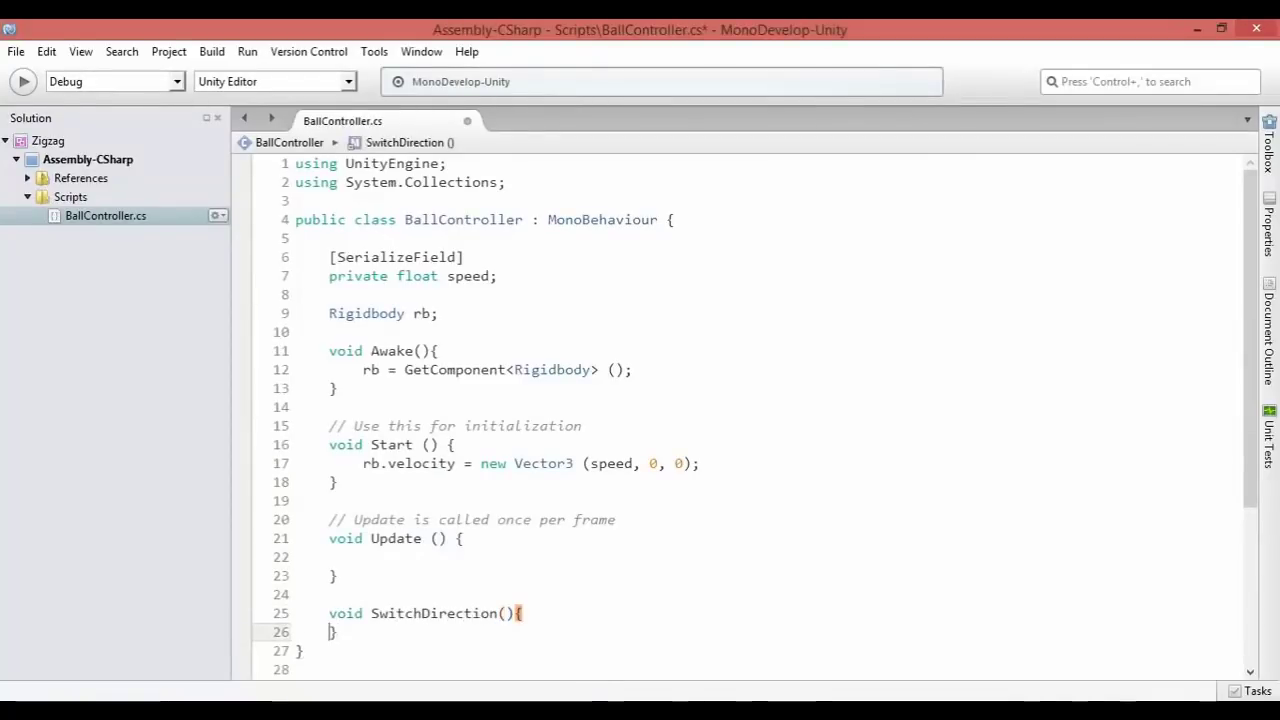
pyautogui.press('Return')
pyautogui.scroll(-4, 552, 505)
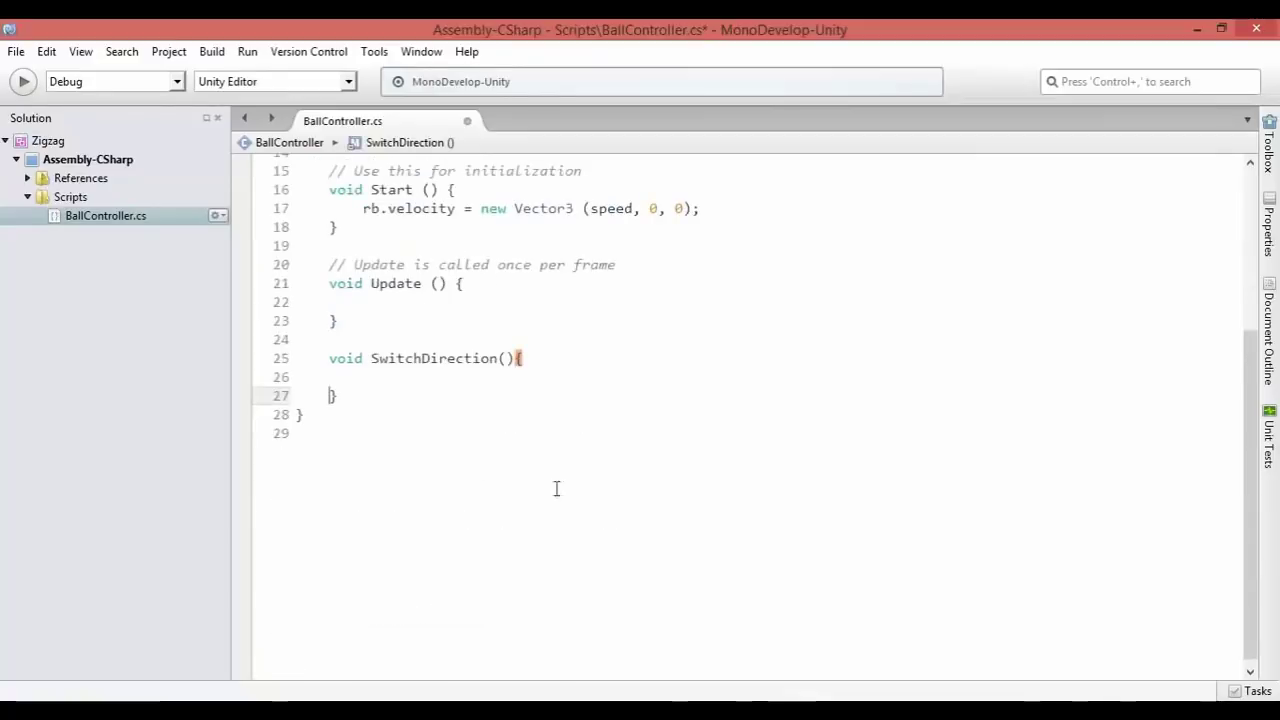
pyautogui.click(429, 383)
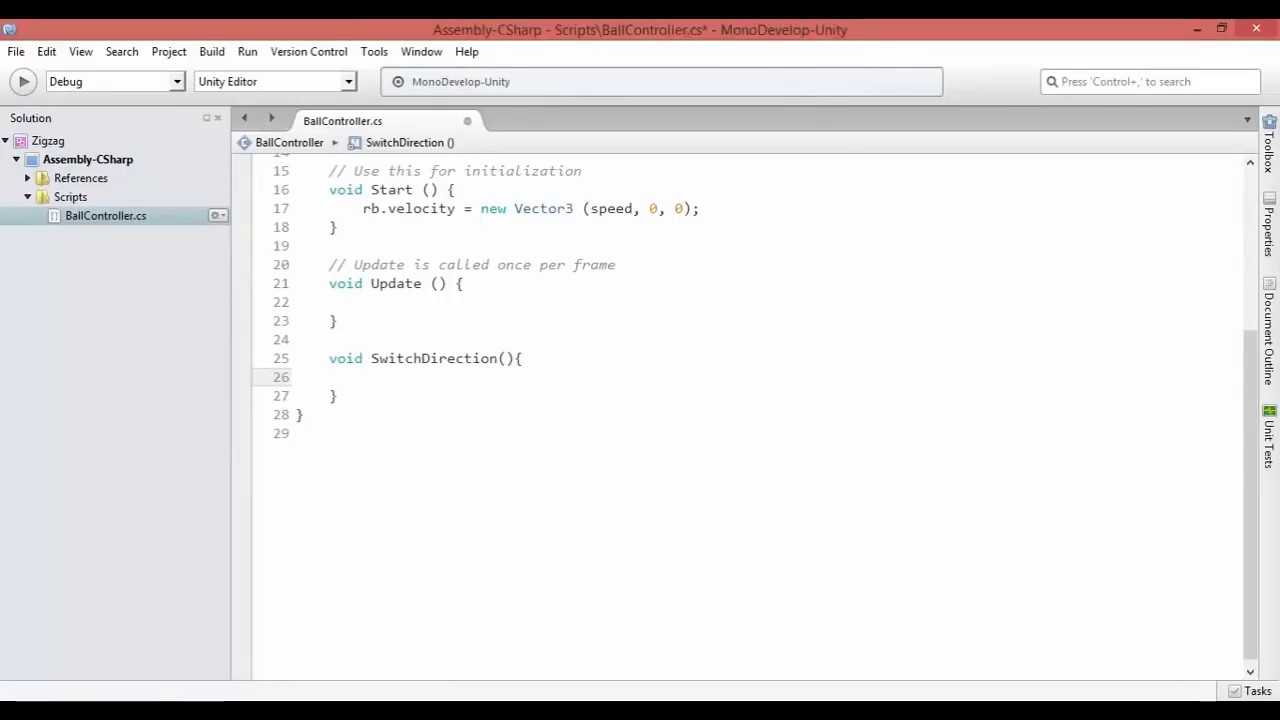
pyautogui.write('if(')
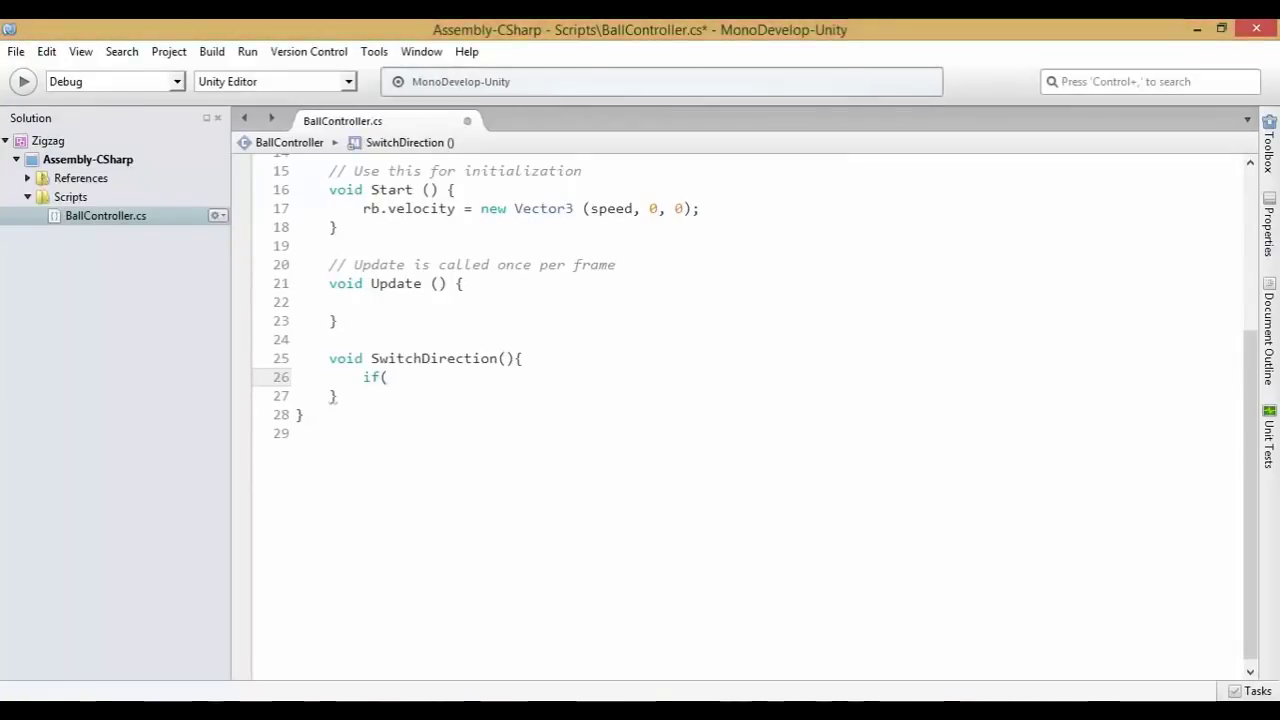
# - Complete the condition as if (rb.velocity.z > 0) and open its block
pyautogui.write('rb')
pyautogui.press('Escape')
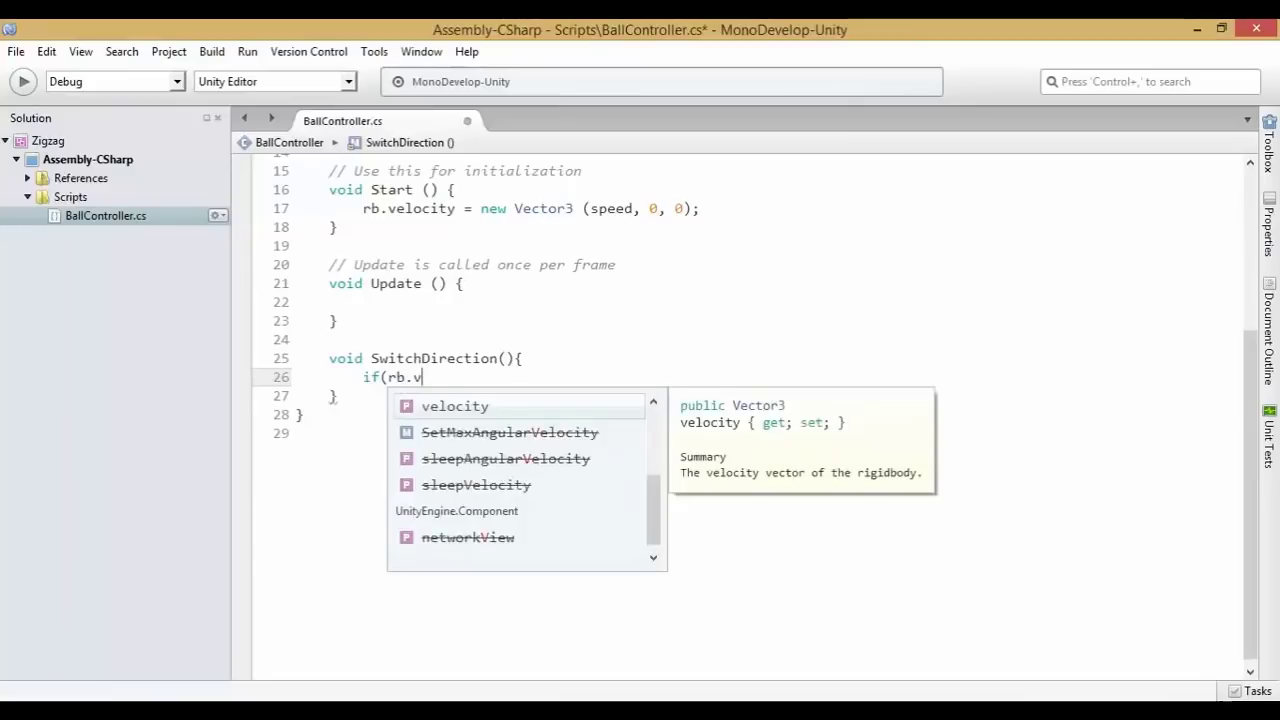
pyautogui.press('Return')
pyautogui.write('.z')
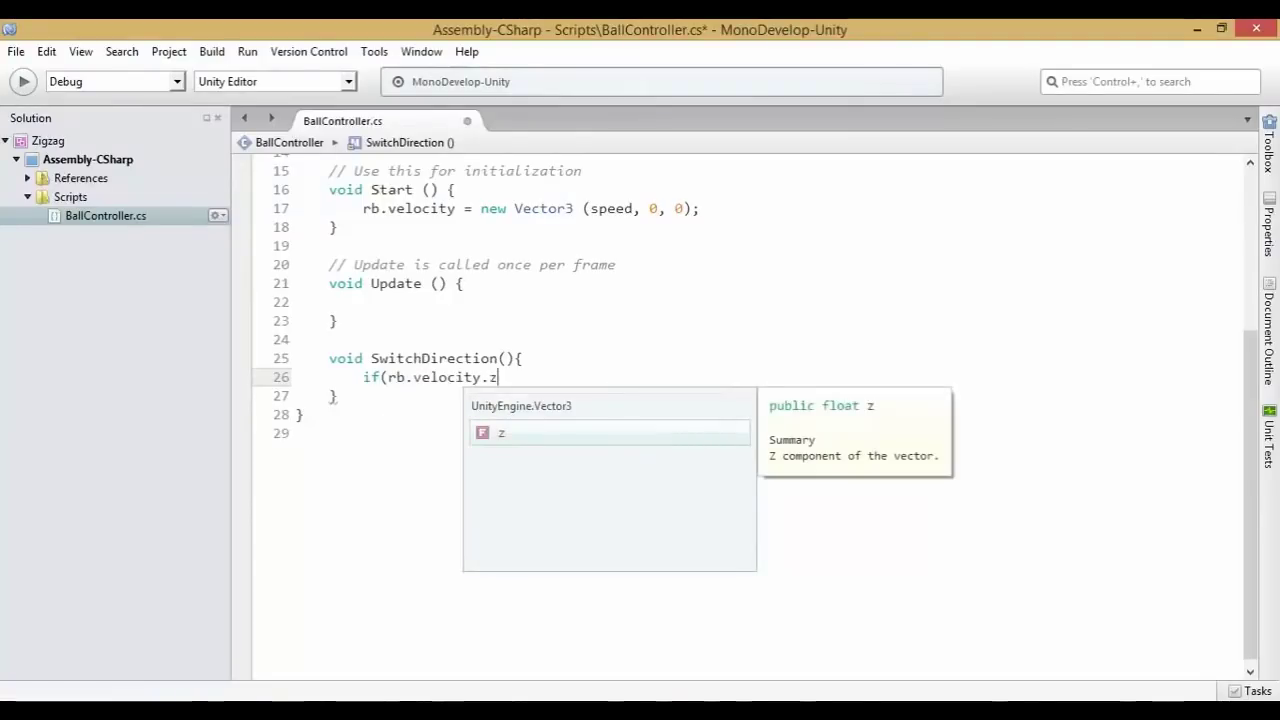
pyautogui.write(' > 0')
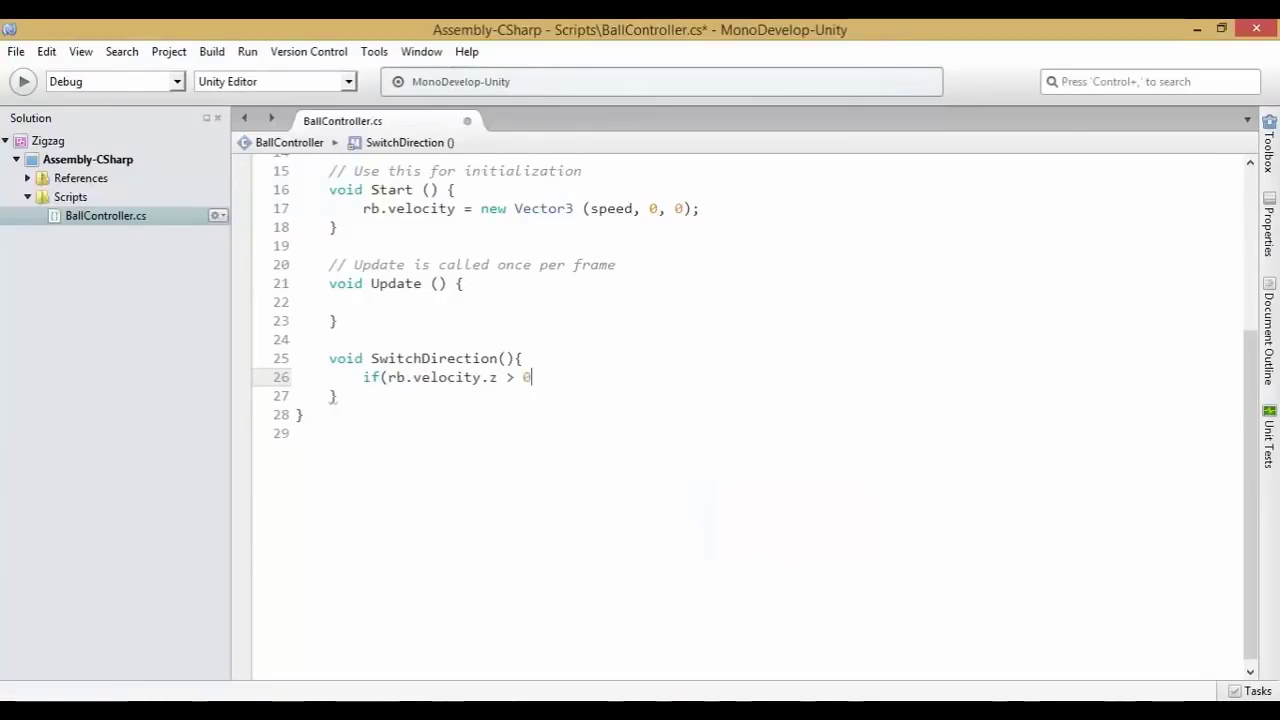
pyautogui.write(')')
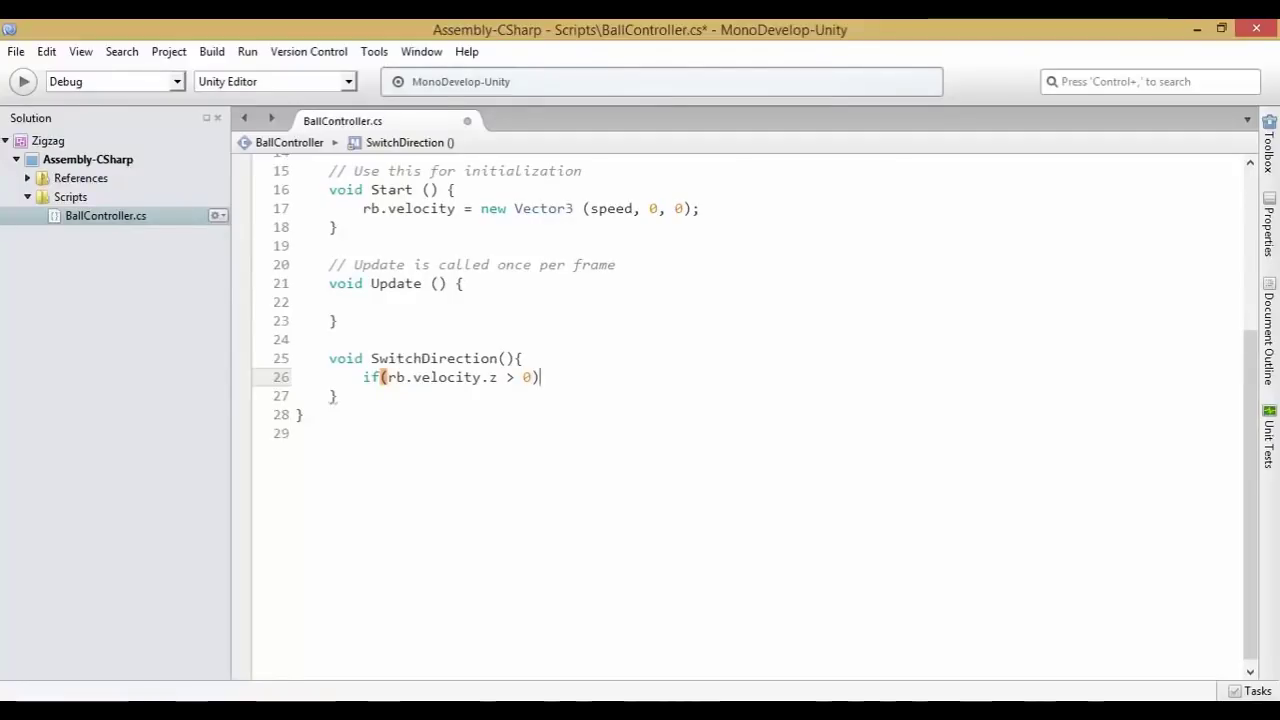
pyautogui.write('{')
pyautogui.press('Return')
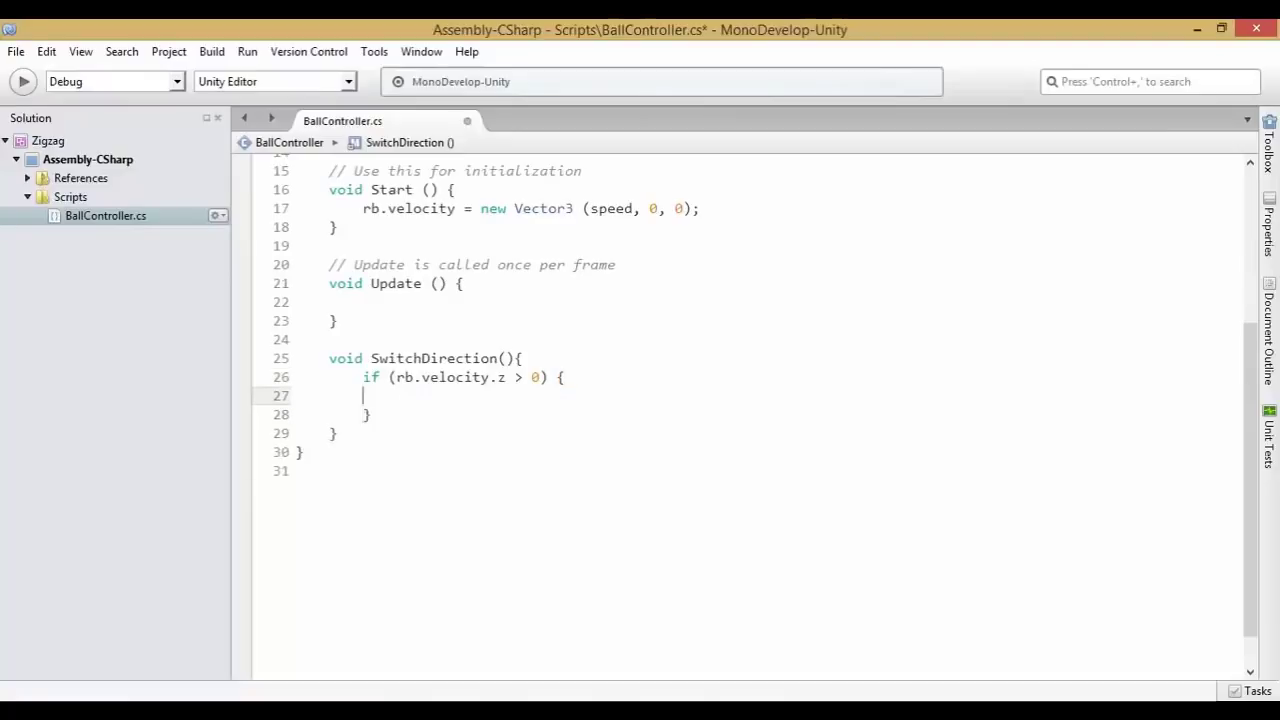
# - Inside the if block, set rb.velocity = new Vector3(speed, 0, 0); and save
pyautogui.write('rb')
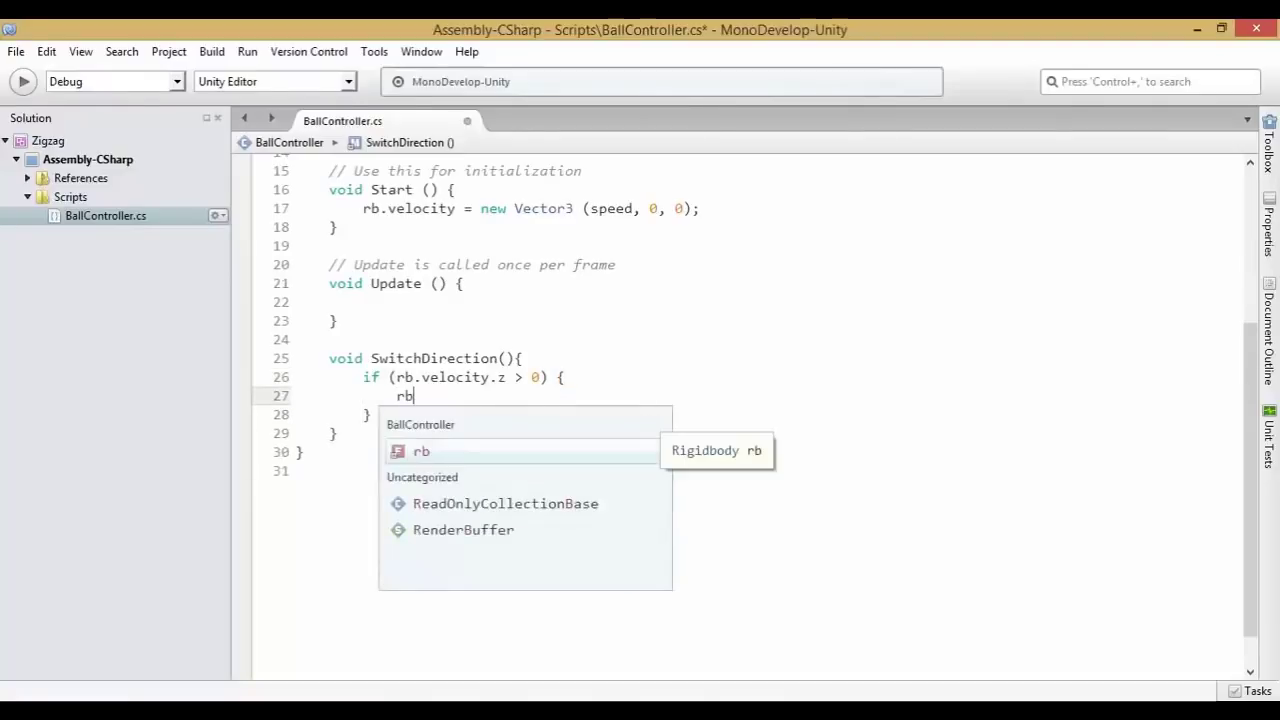
pyautogui.write('.v')
pyautogui.press('Return')
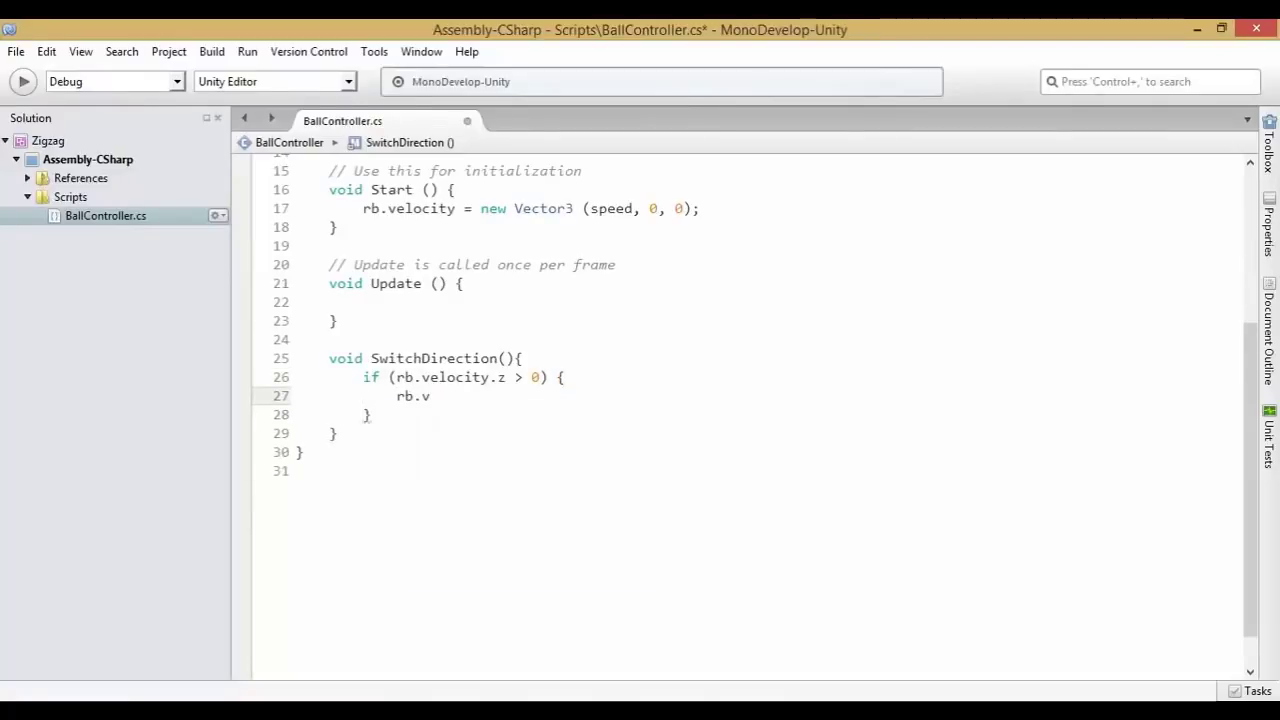
pyautogui.write('elocity = new ')
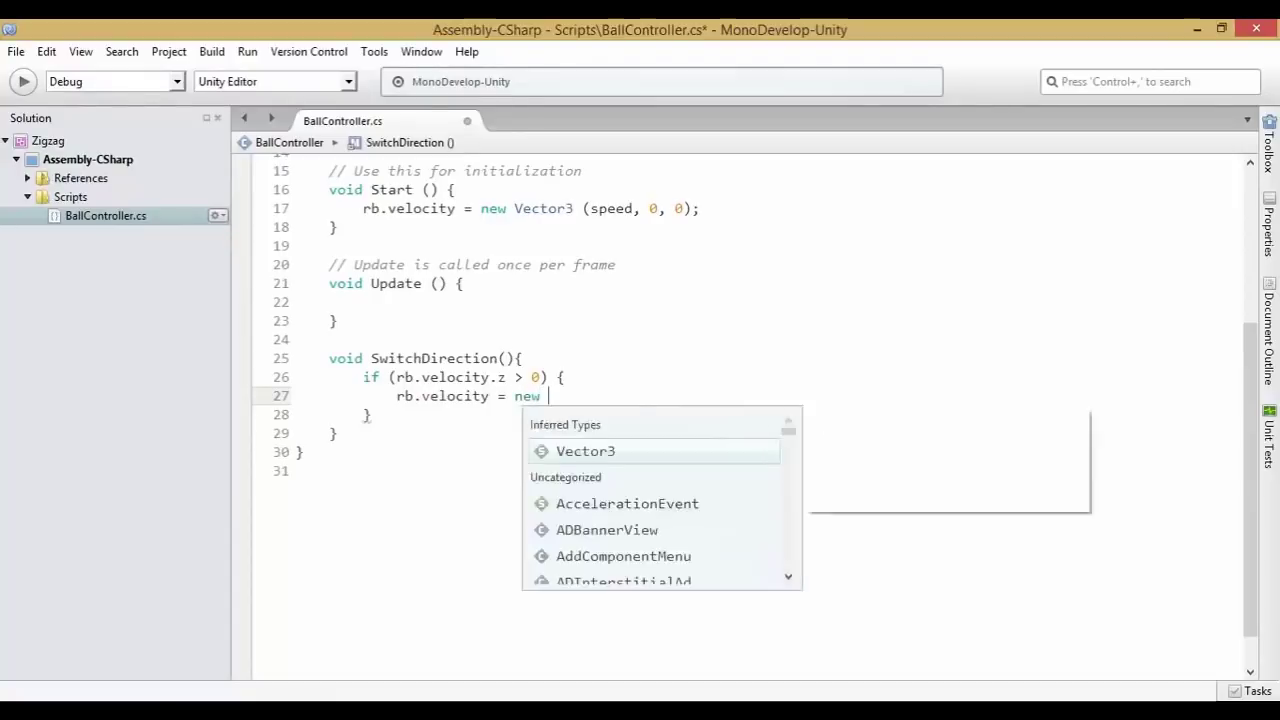
pyautogui.write('Vector3')
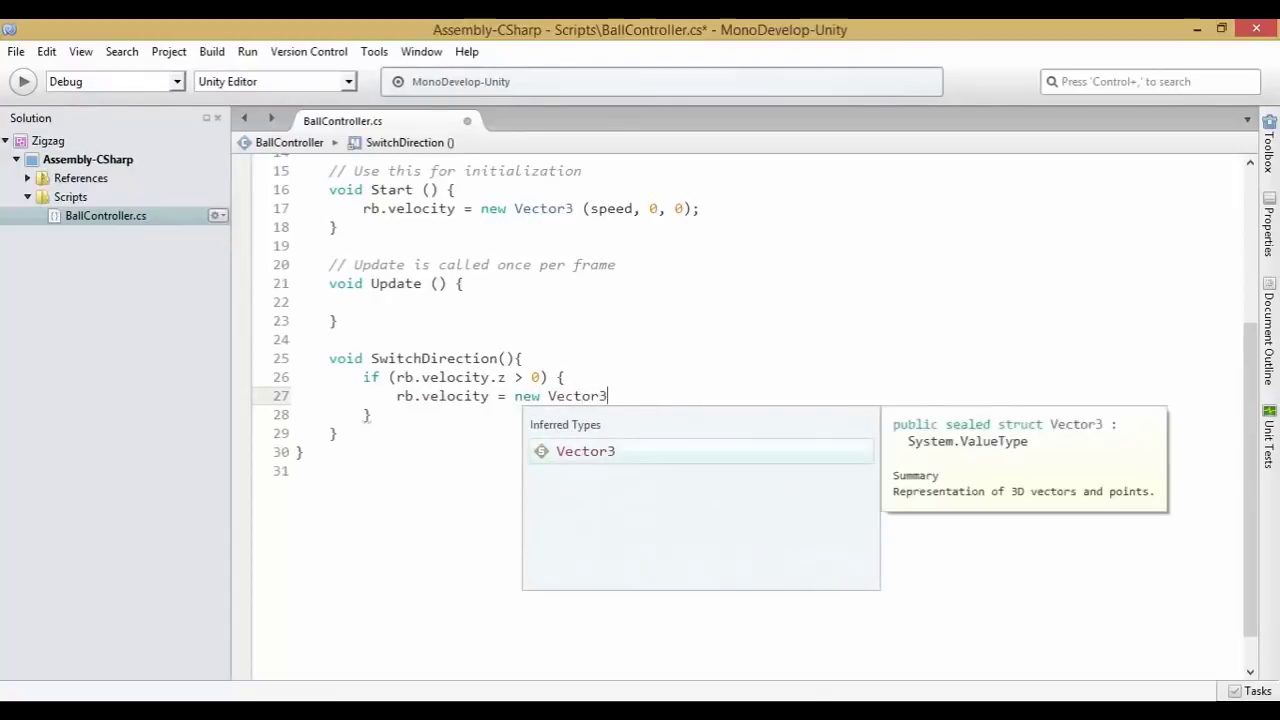
pyautogui.write('(')
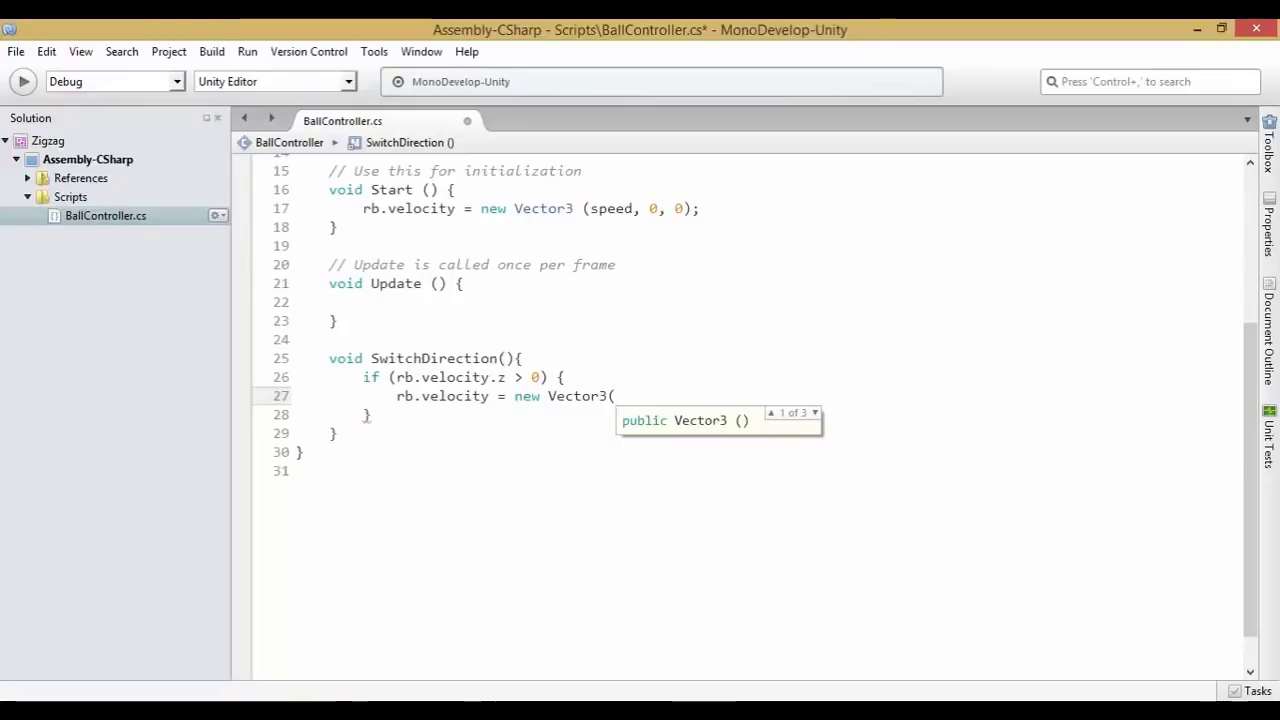
pyautogui.write('sp')
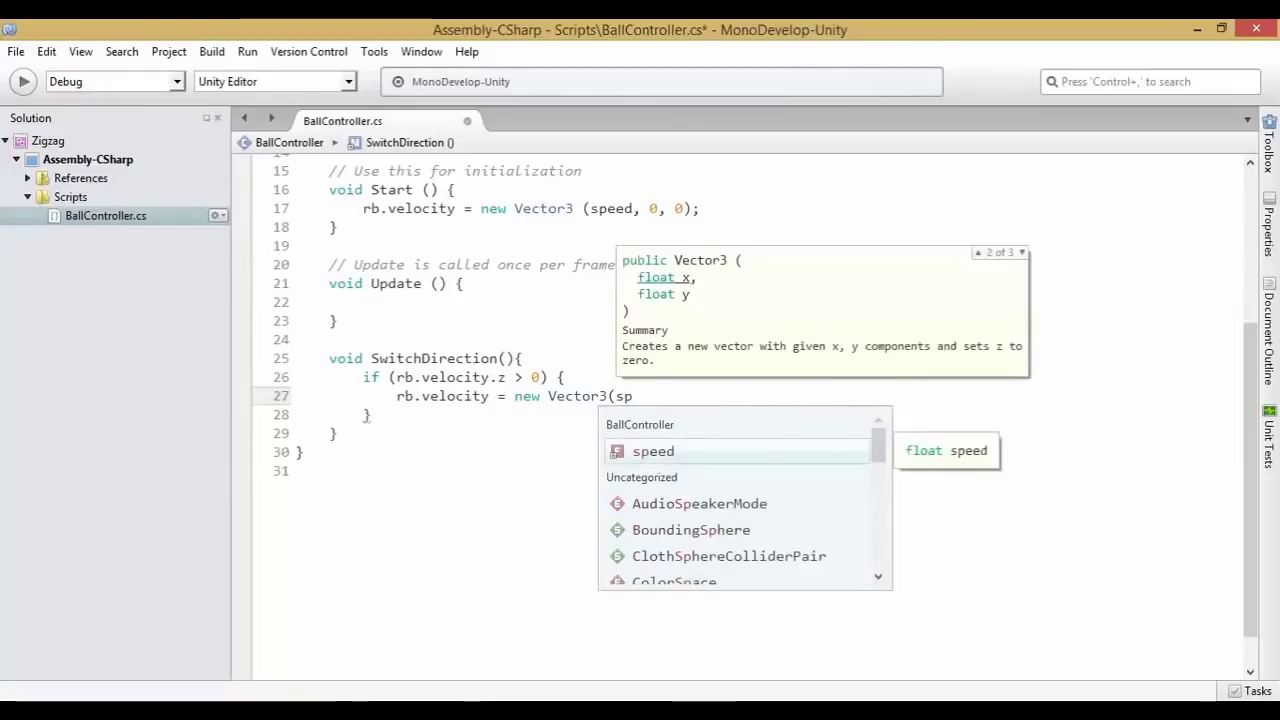
pyautogui.write('eed, ')
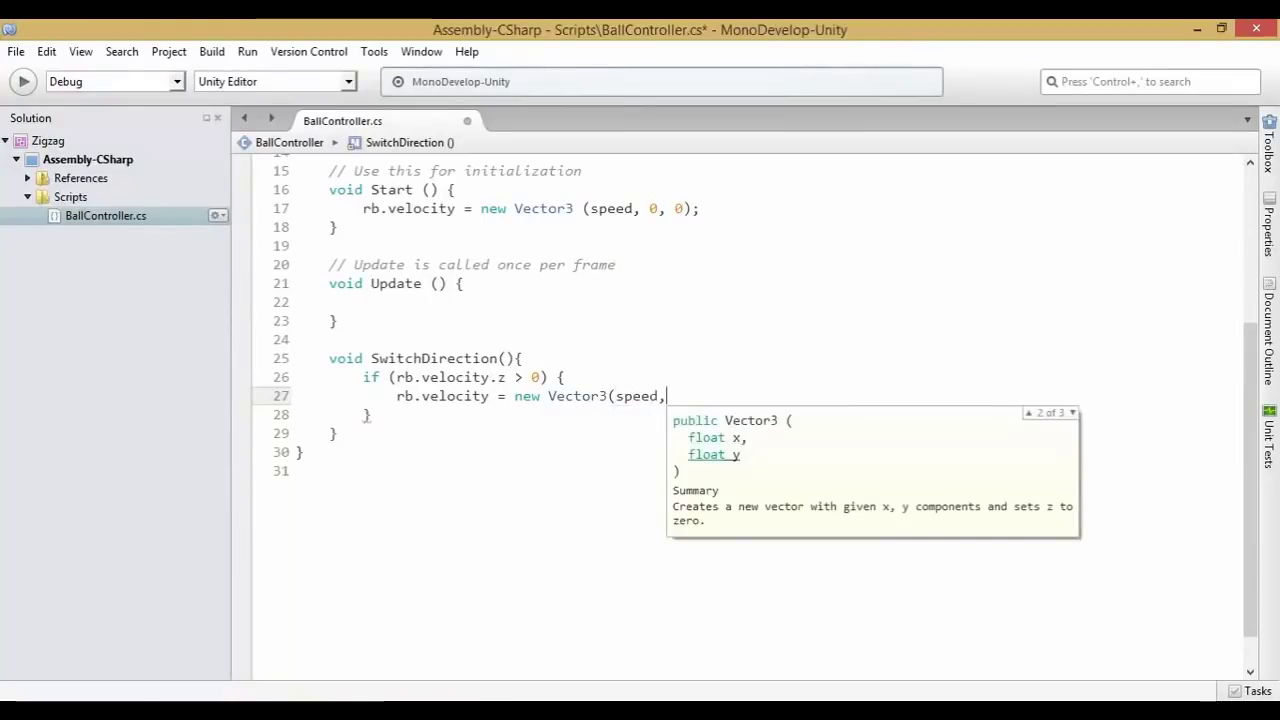
pyautogui.write('0, ')
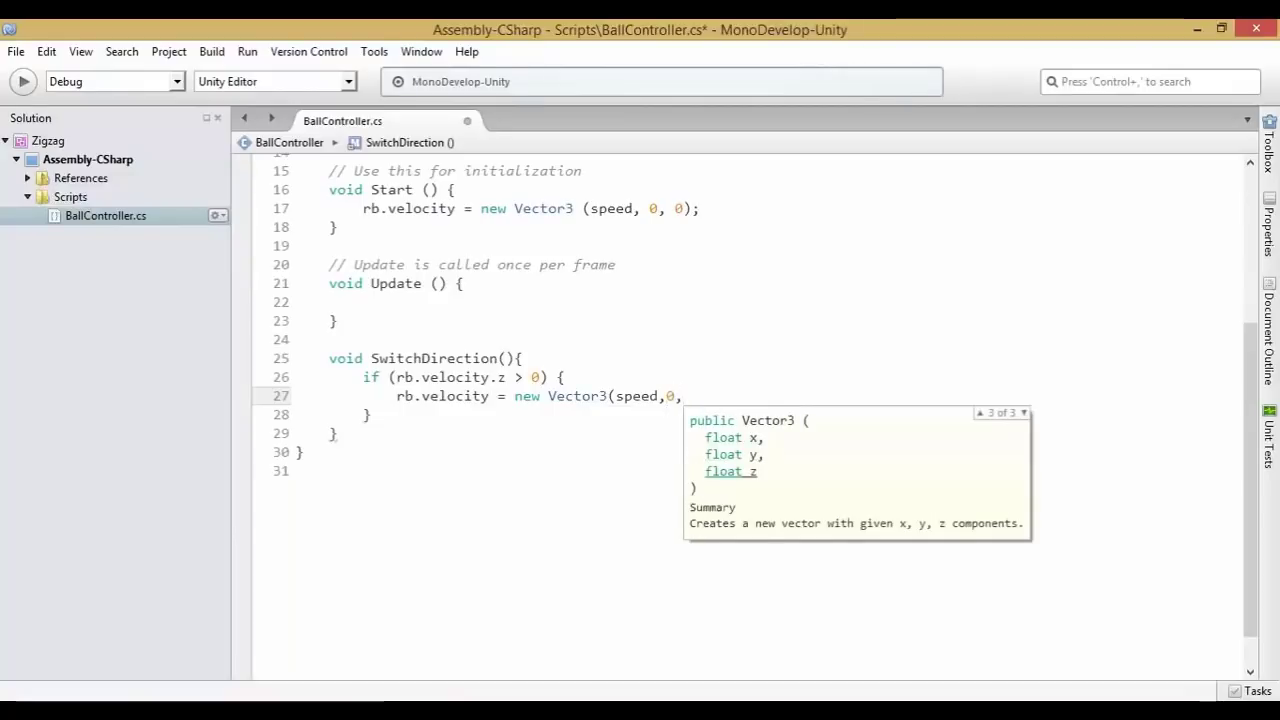
pyautogui.write('0);')
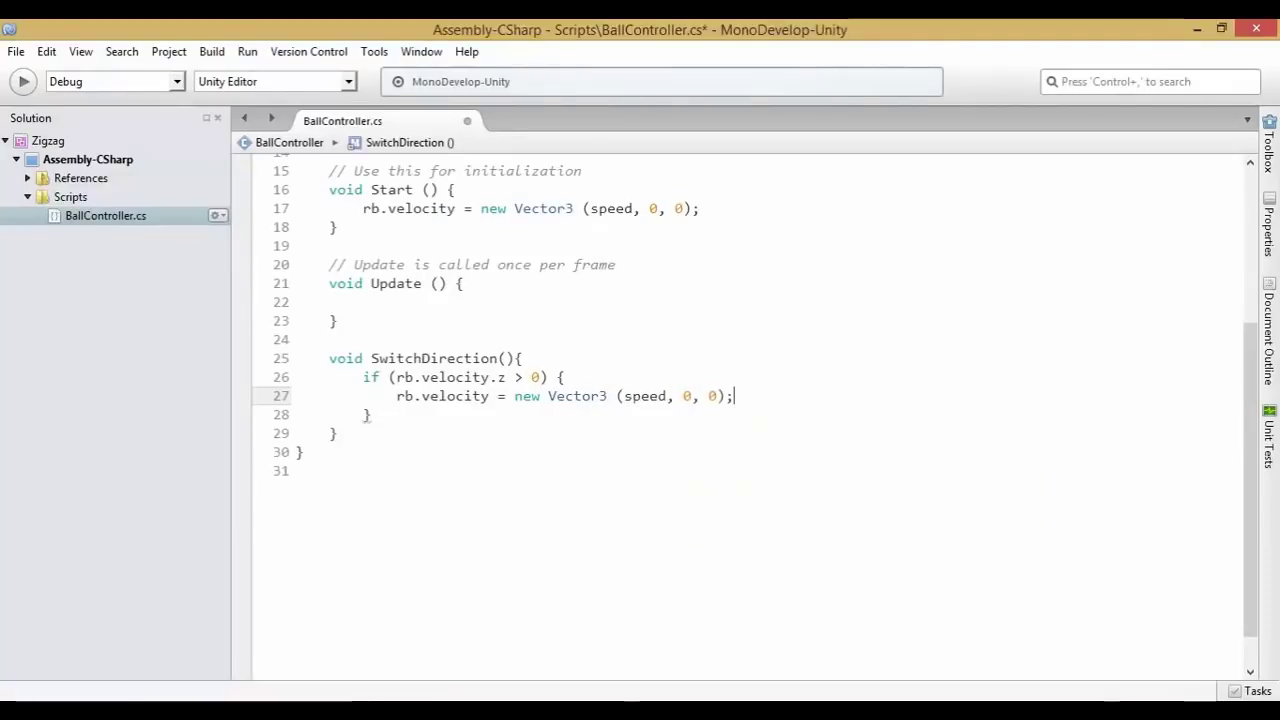
pyautogui.hotkey('ctrl', 's')
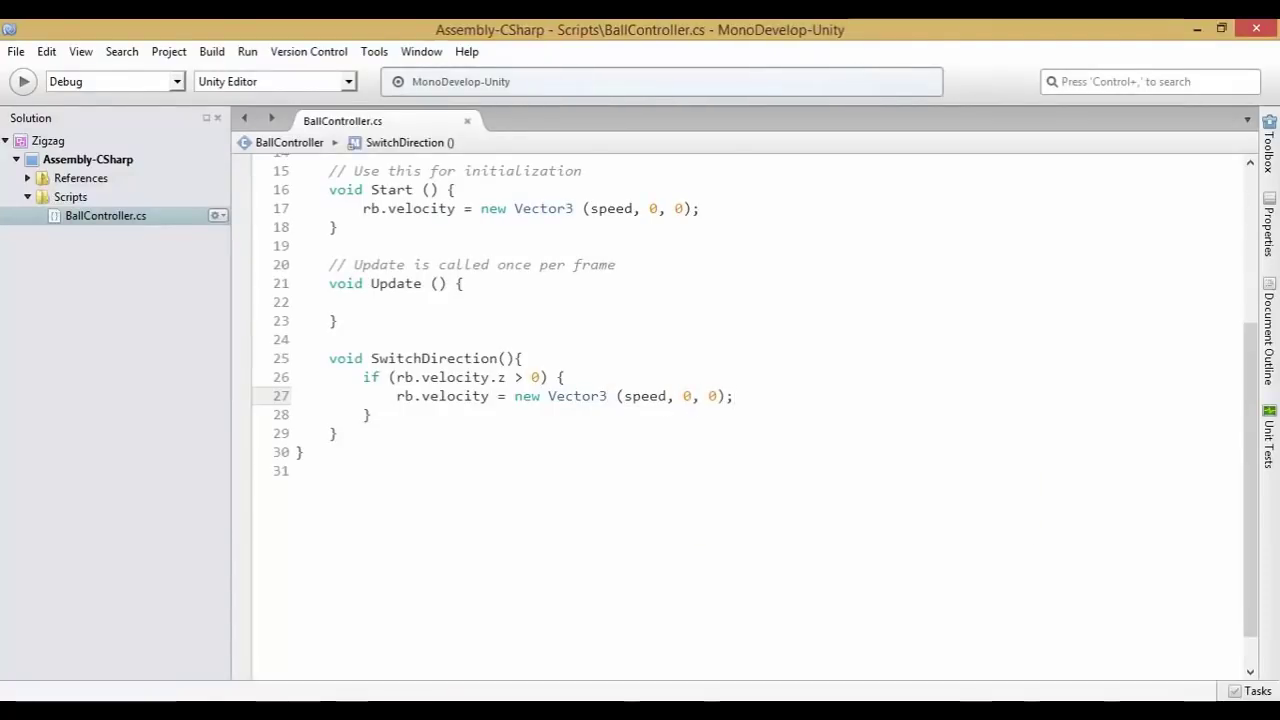
pyautogui.moveTo(397, 377); pyautogui.dragTo(540, 377)
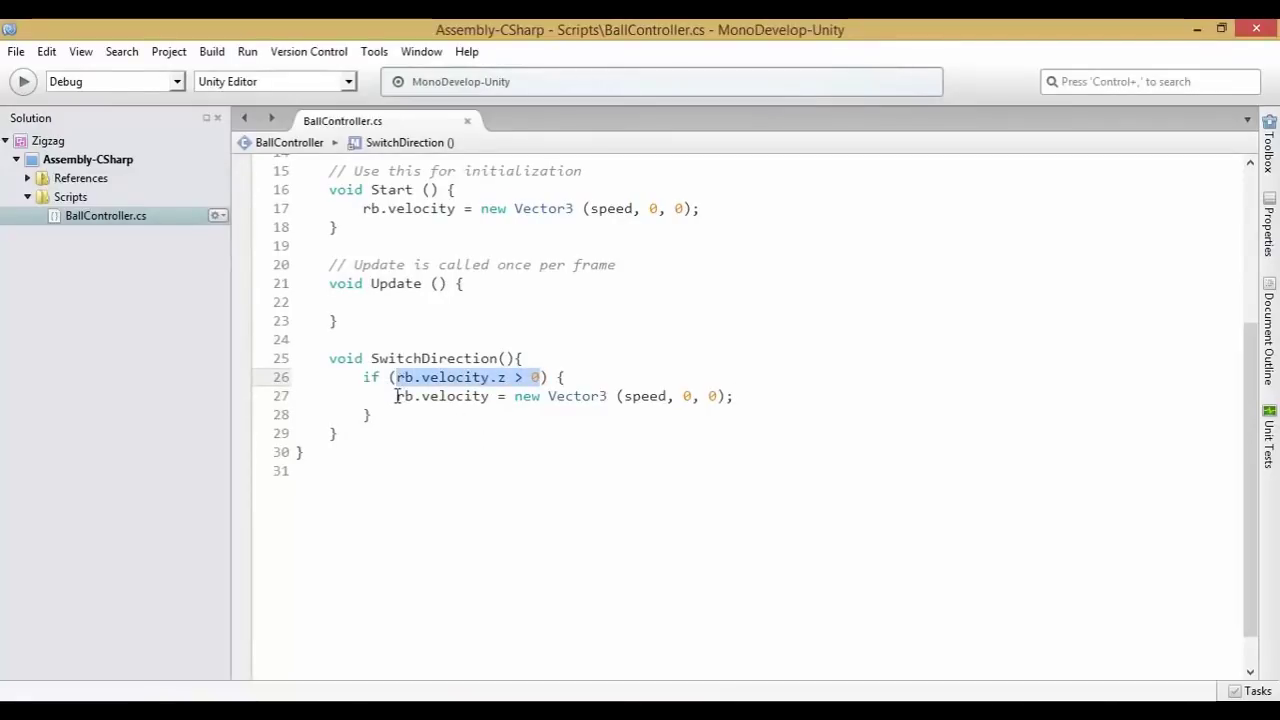
pyautogui.moveTo(397, 396)
pyautogui.mouseDown()
pyautogui.moveTo(719, 398)
pyautogui.moveTo(621, 397)
pyautogui.mouseUp()
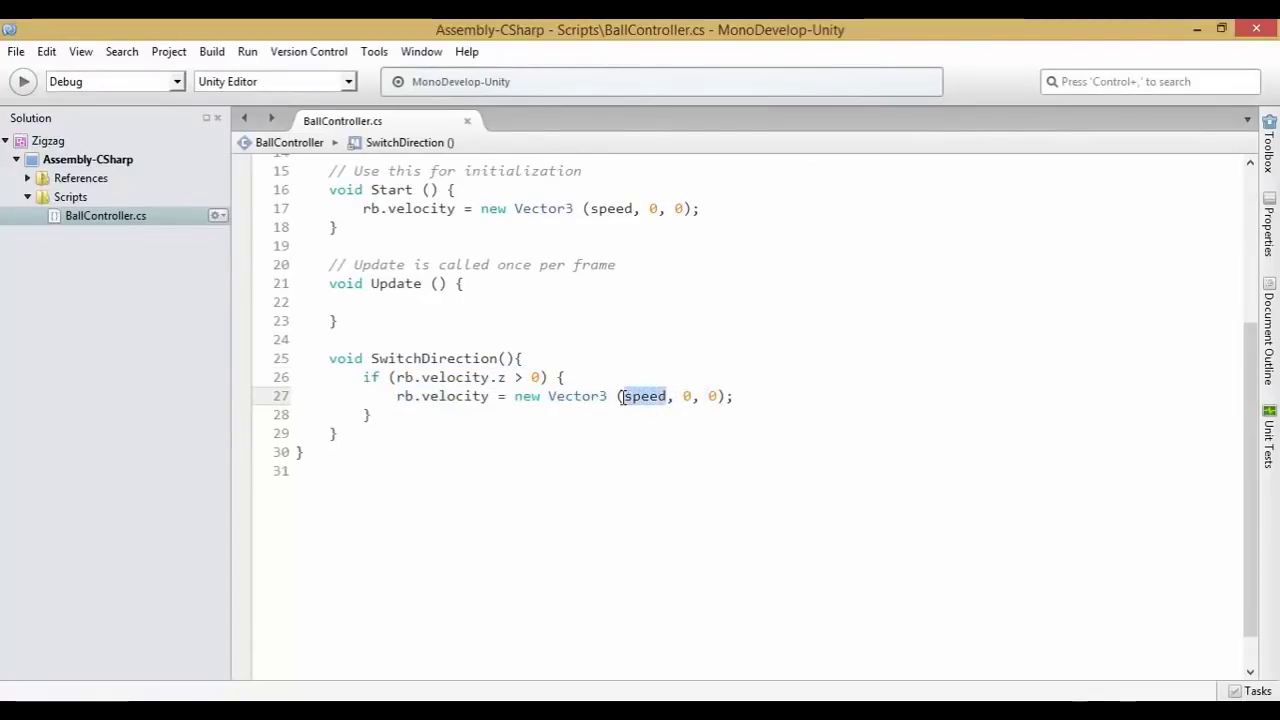
pyautogui.click(494, 421)
# - Add else if (rb.velocity.x > 0) setting rb.velocity = new Vector3(0, 0, speed); and save
pyautogui.press('Return')
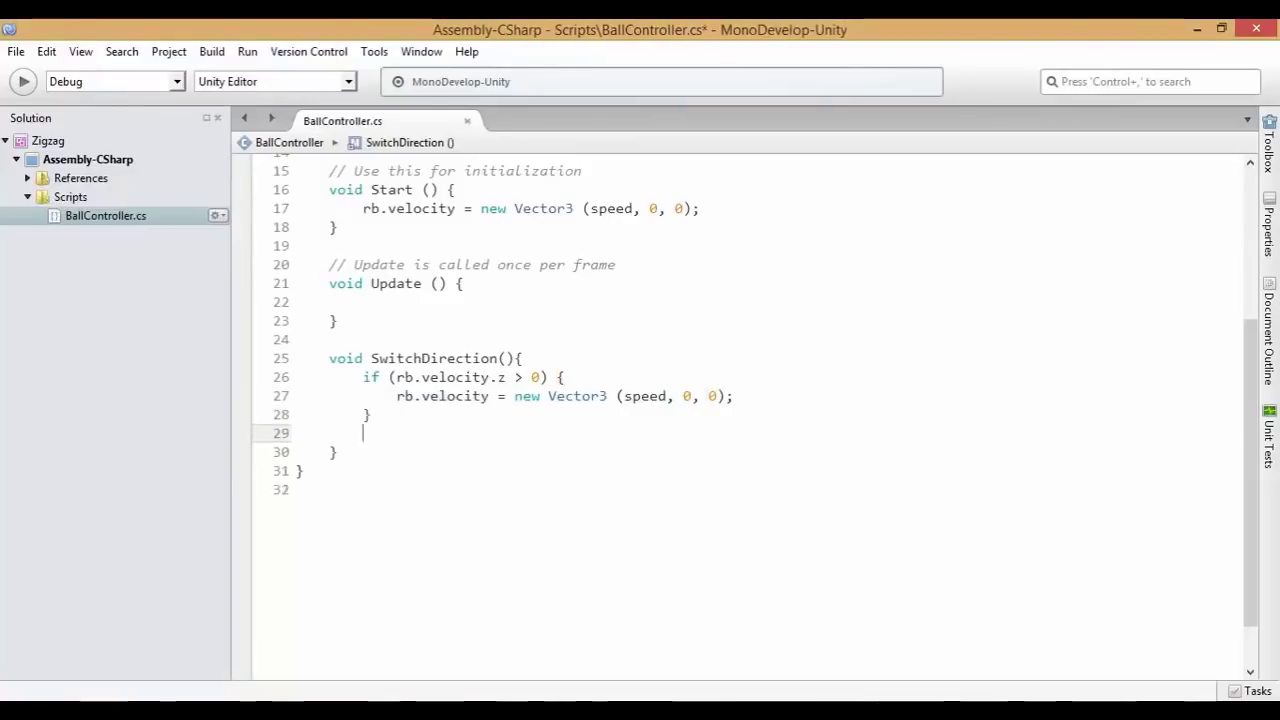
pyautogui.write('else if (')
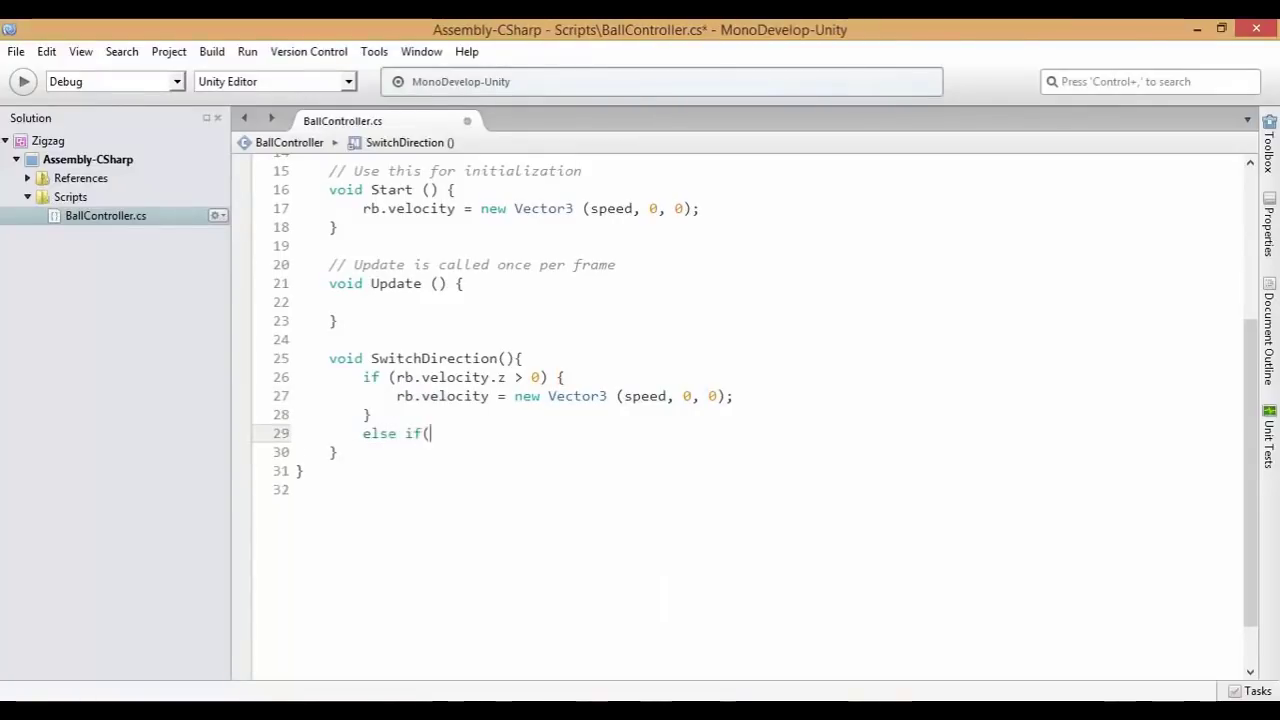
pyautogui.write('rb.v')
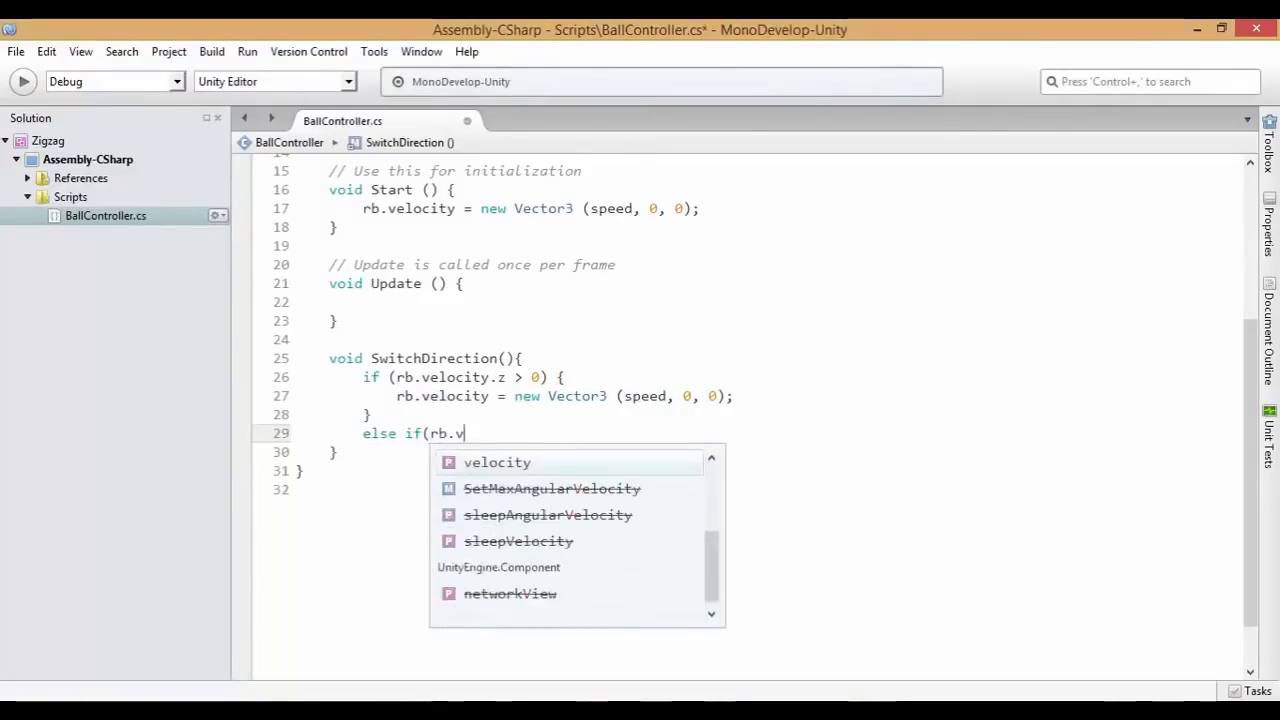
pyautogui.write('elocity.x ')
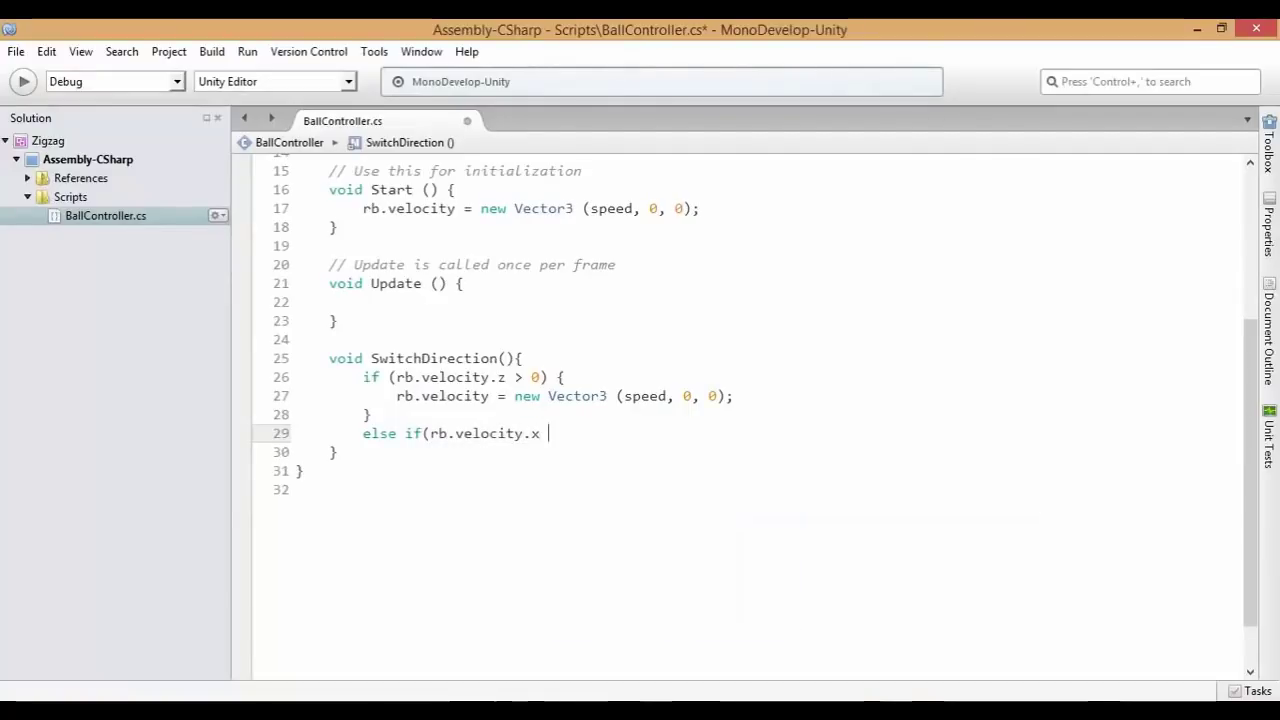
pyautogui.write('> 0) ')
pyautogui.write('{')
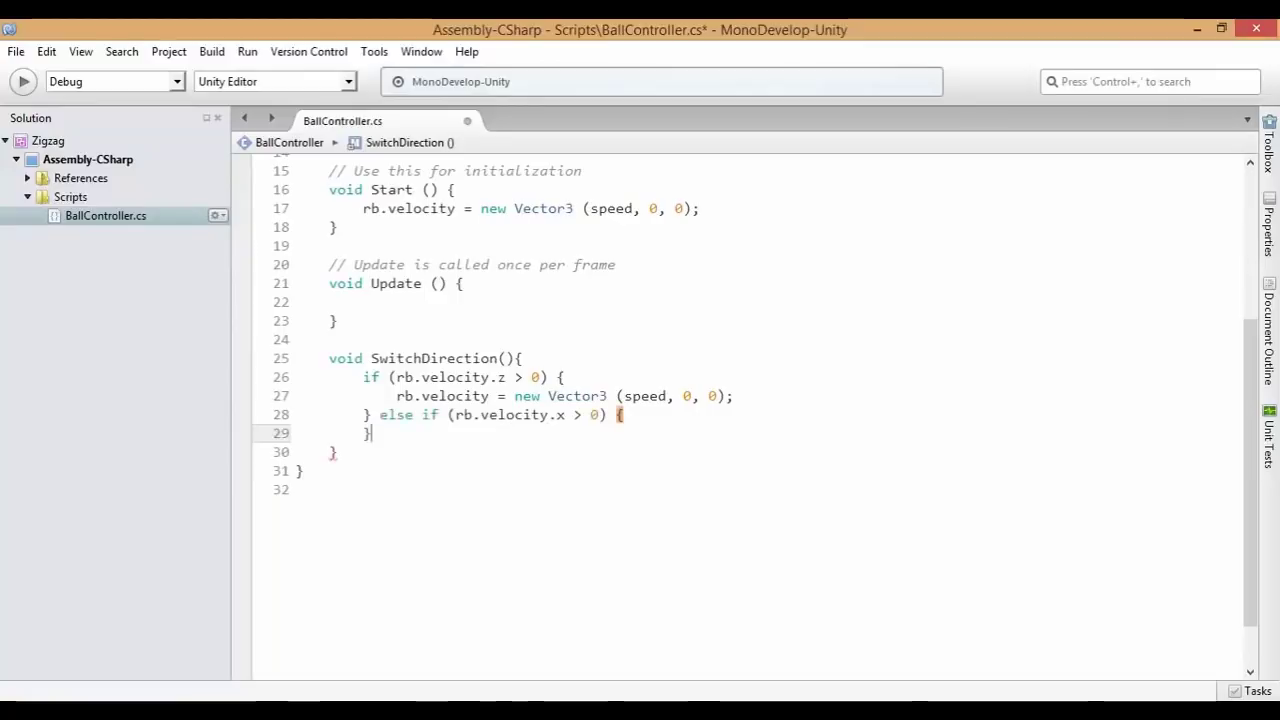
pyautogui.press('Return')
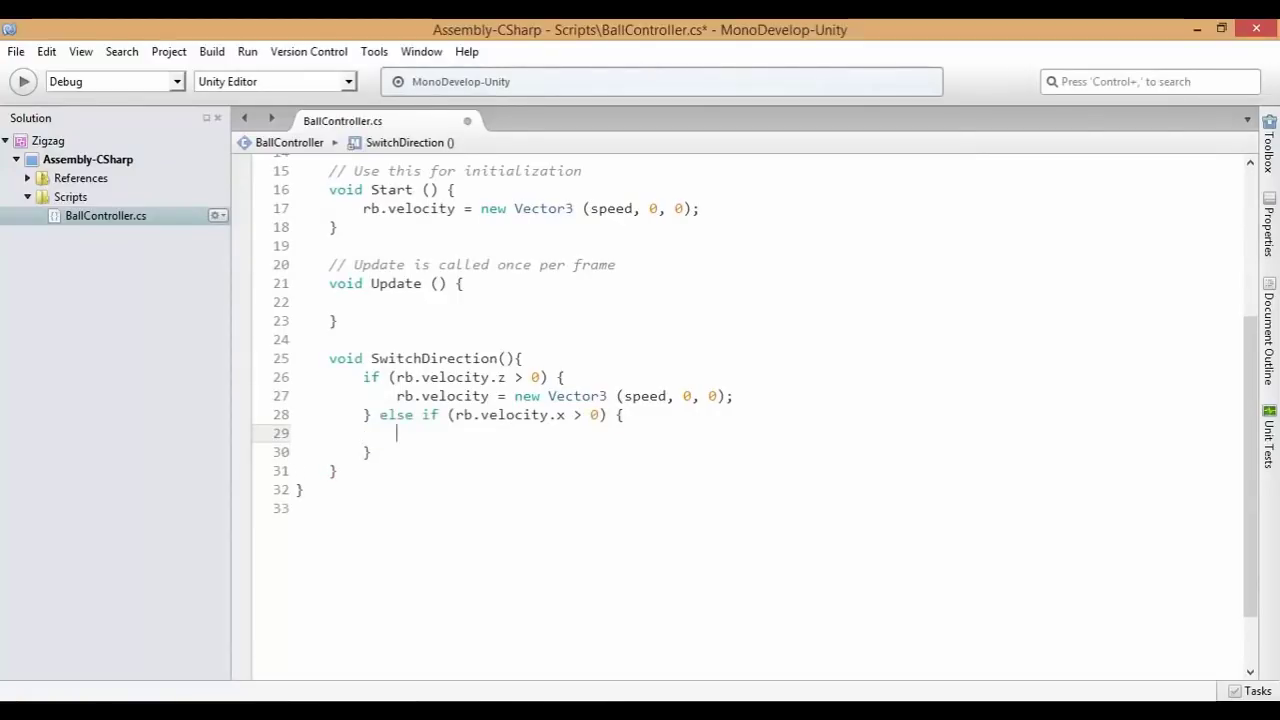
pyautogui.write('rb.vel')
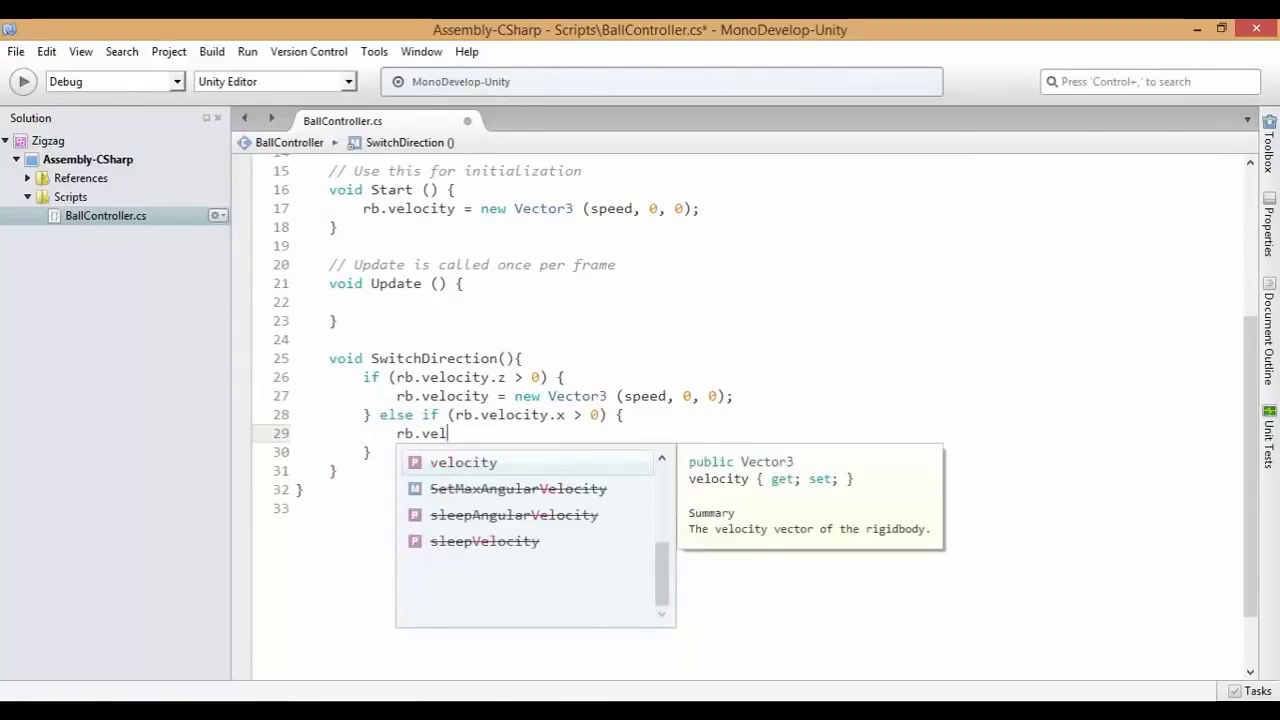
pyautogui.press('Return')
pyautogui.write('= new Ve')
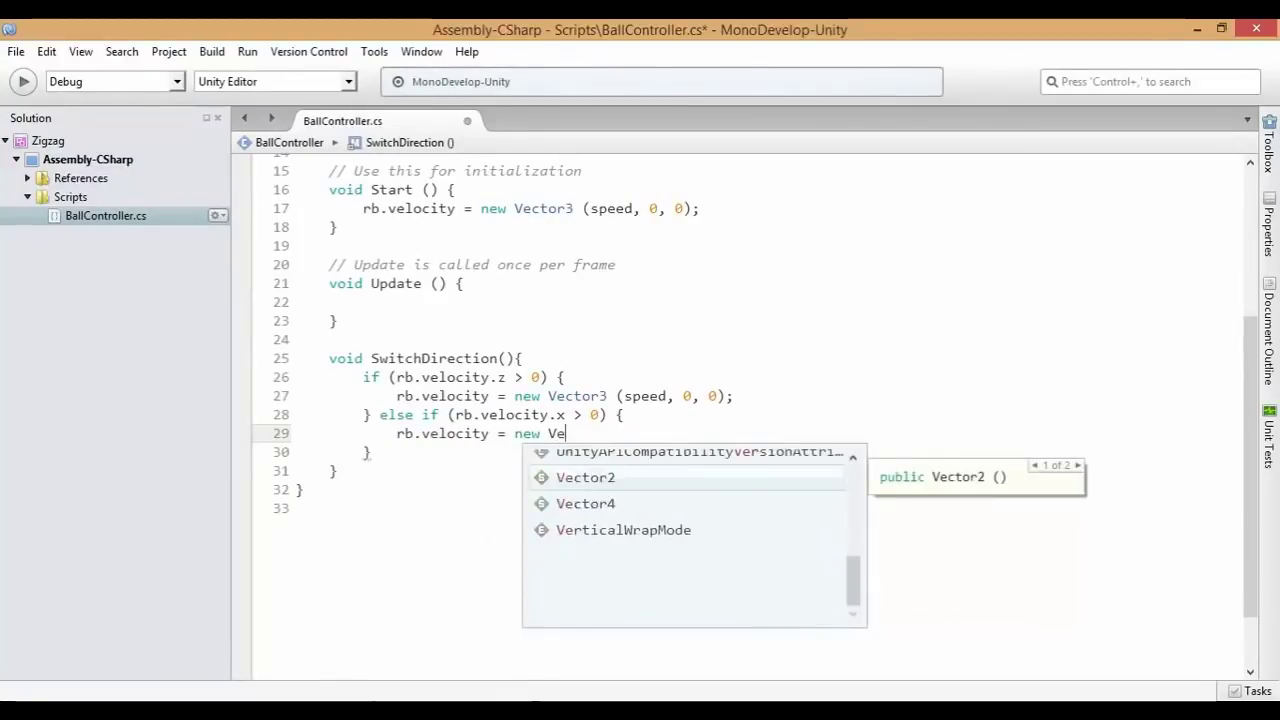
pyautogui.write('e')
pyautogui.press('BackSpace')
pyautogui.write('ctor')
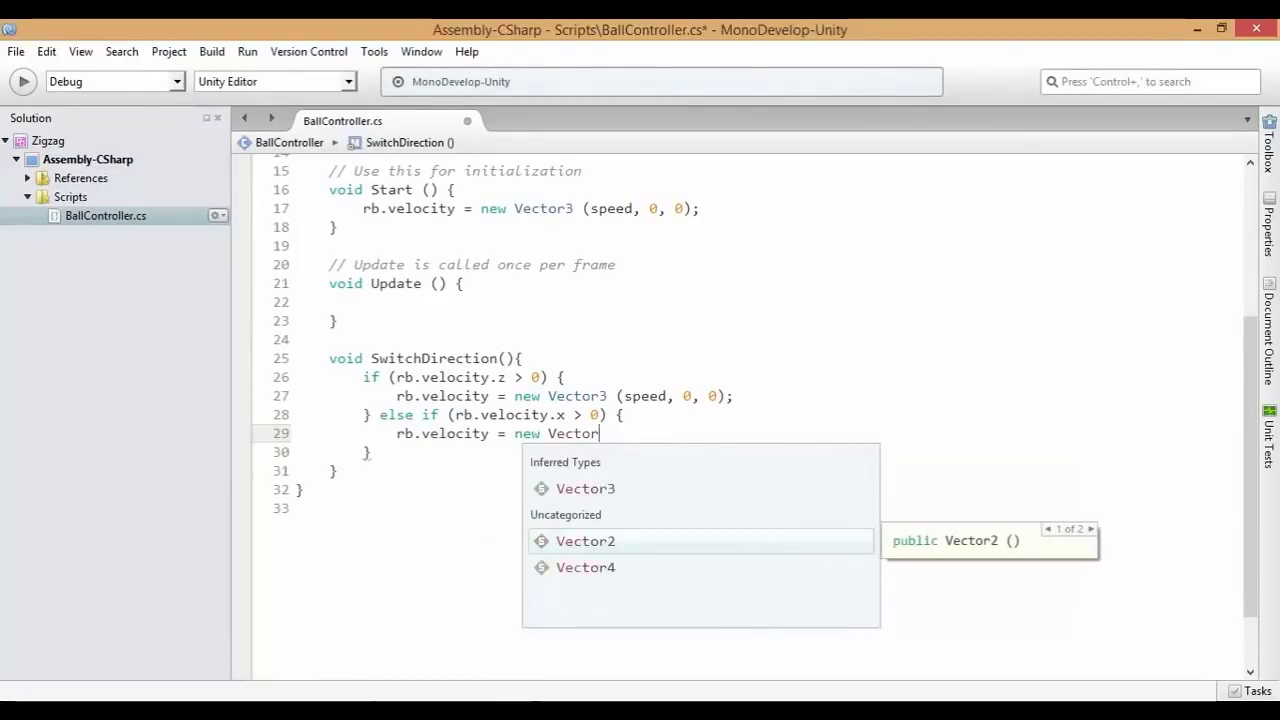
pyautogui.write('3 (')
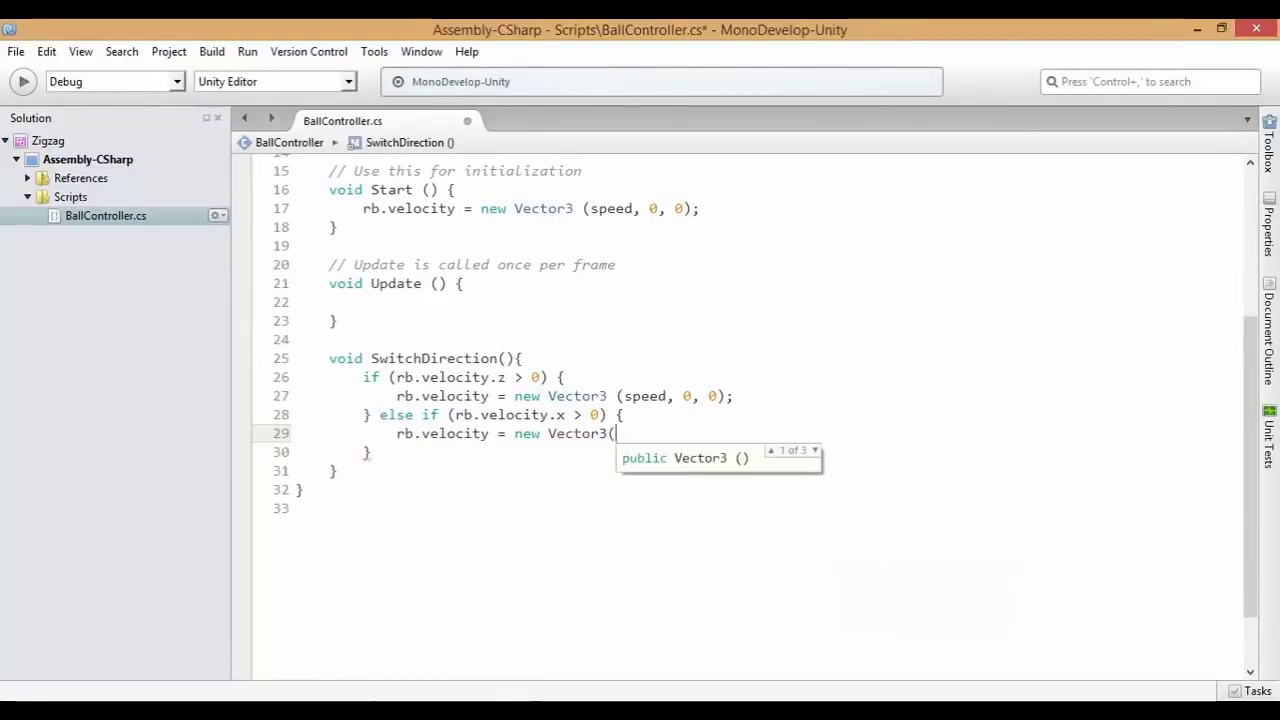
pyautogui.write('0, 0')
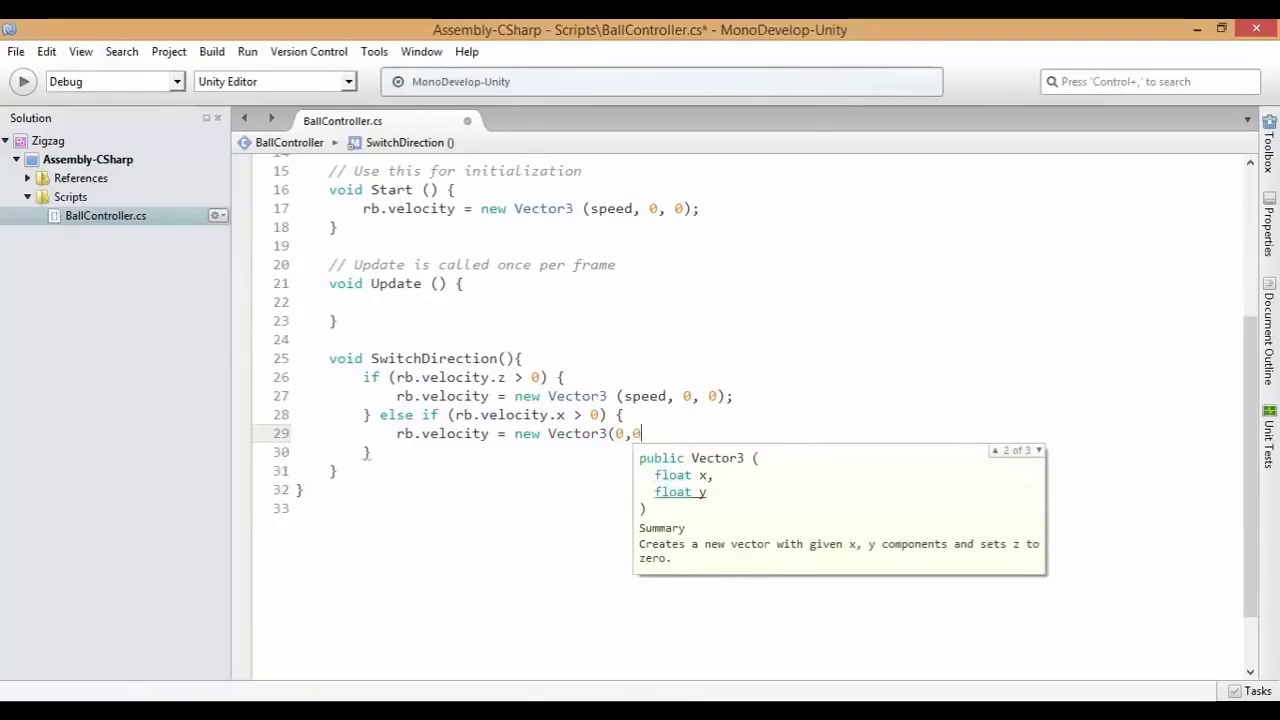
pyautogui.write(', s')
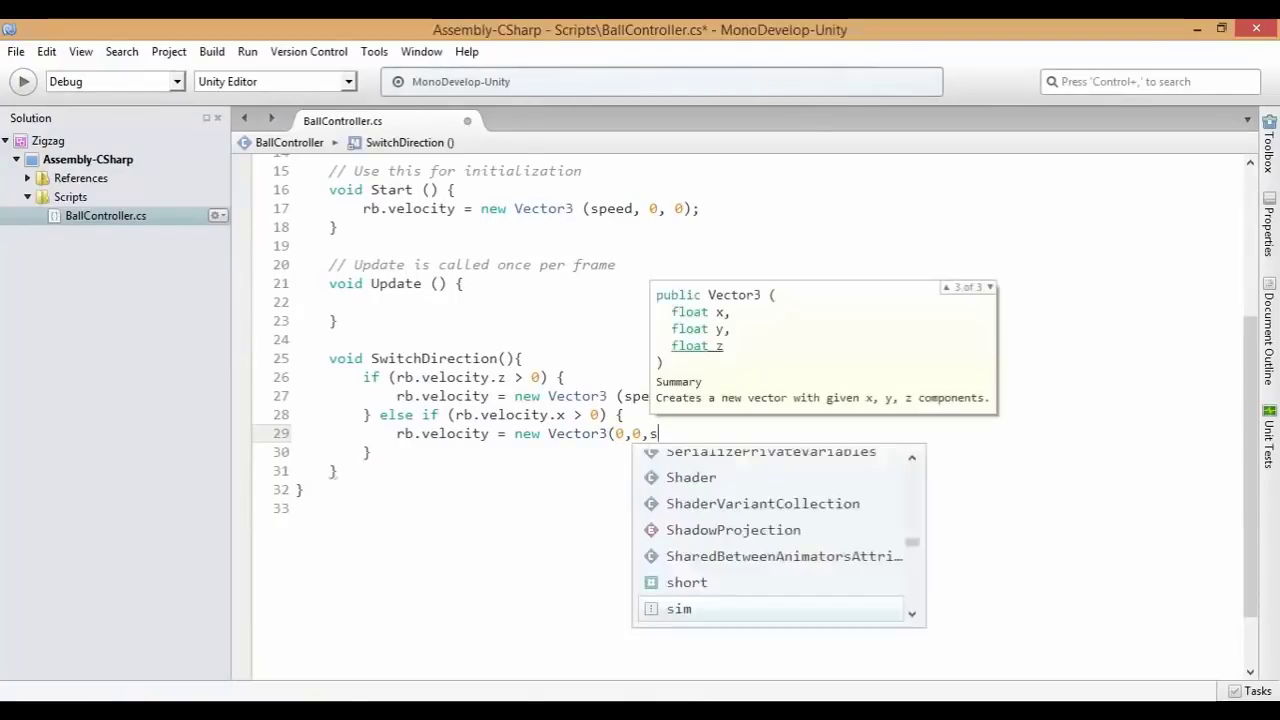
pyautogui.write('peed);')
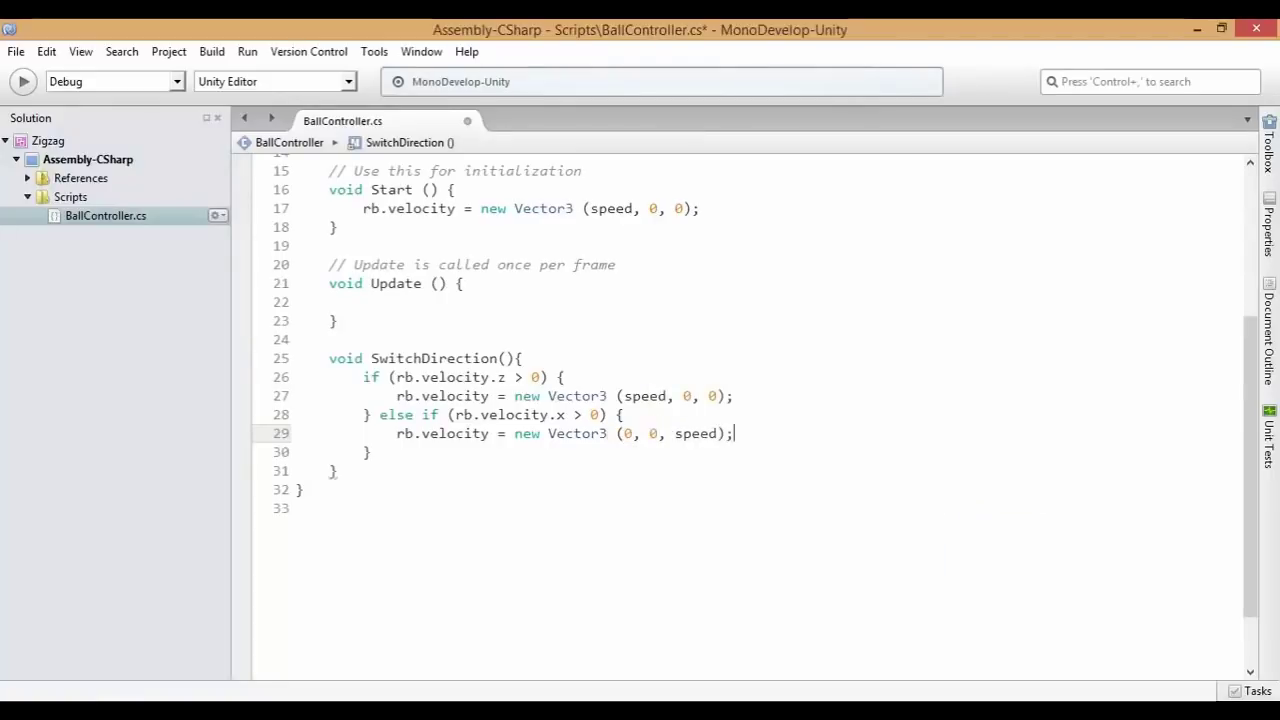
pyautogui.hotkey('ctrl', 's')
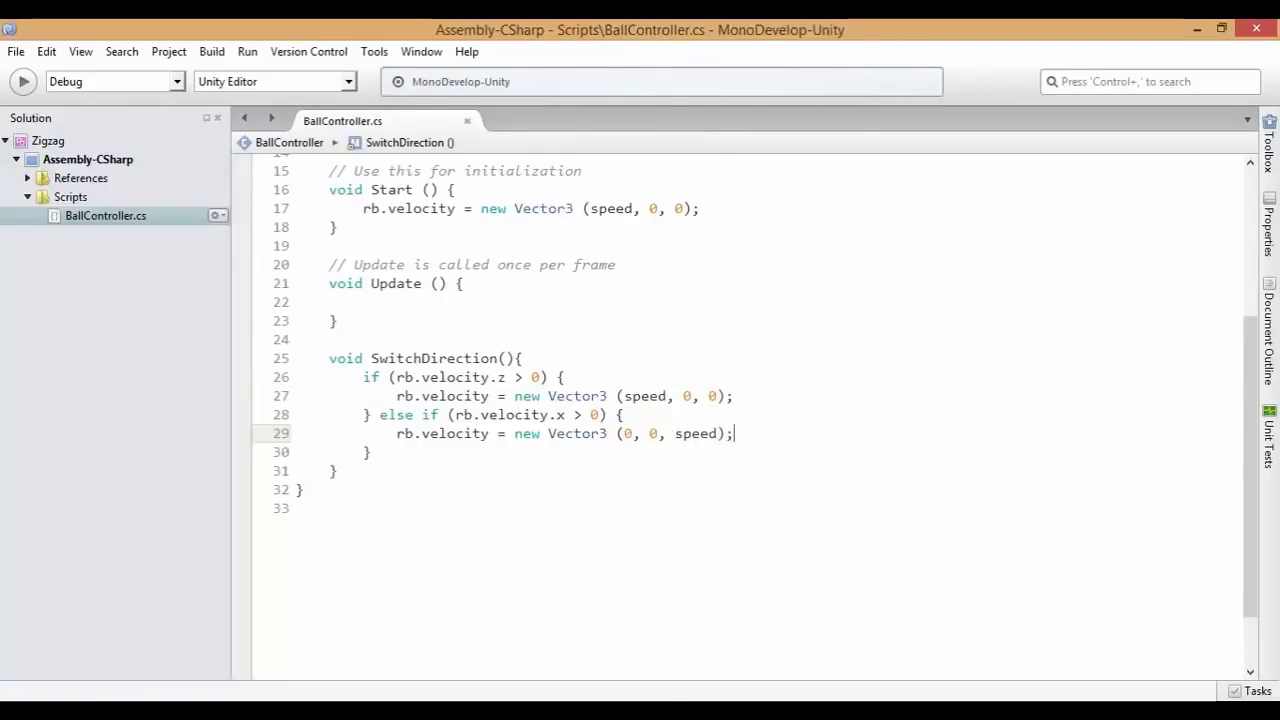
# - Insert blank lines to space out both branches and save the script again
pyautogui.click(750, 396)
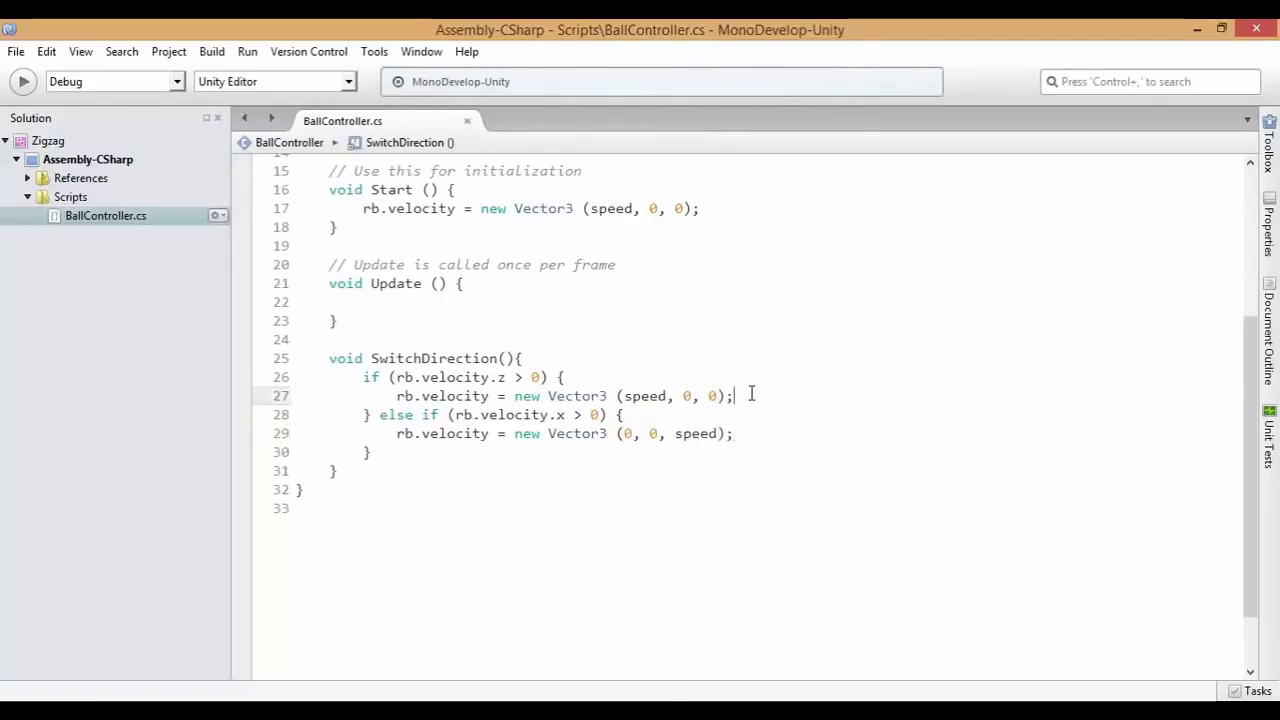
pyautogui.press('Return')
pyautogui.click(690, 379)
pyautogui.press('Return')
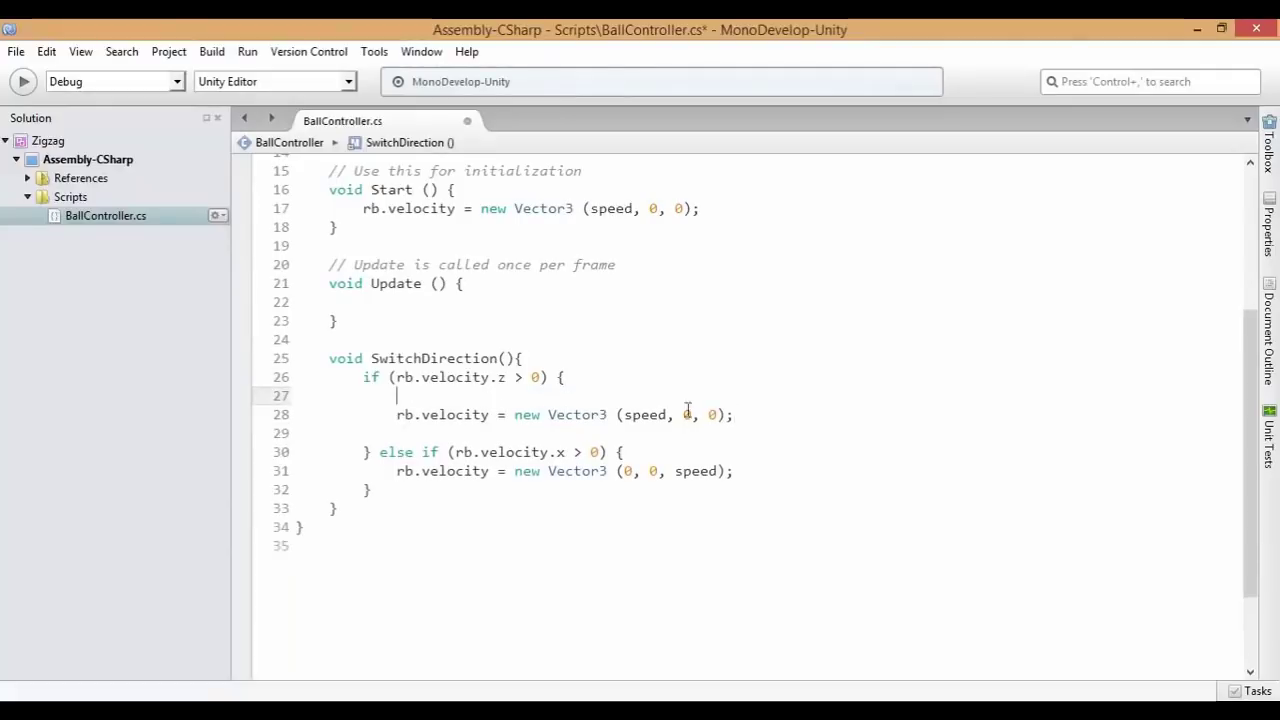
pyautogui.click(687, 448)
pyautogui.press('Return')
pyautogui.click(749, 494)
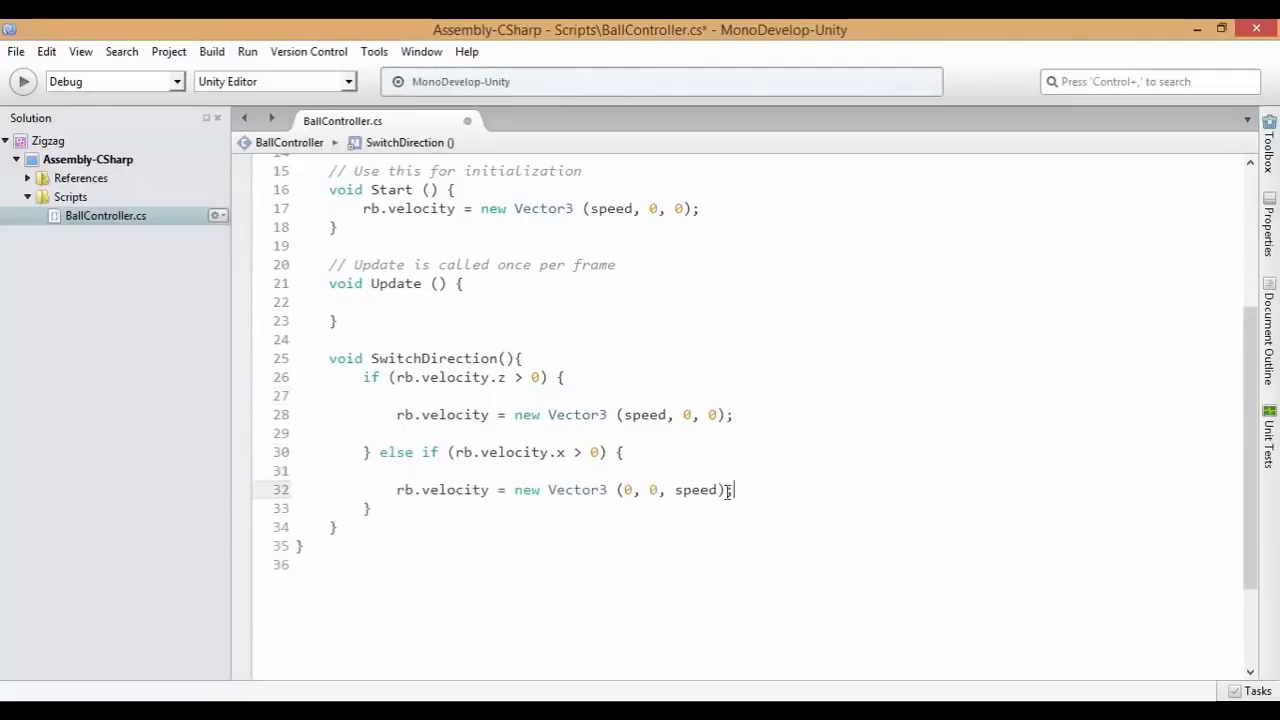
pyautogui.hotkey('ctrl', 's')
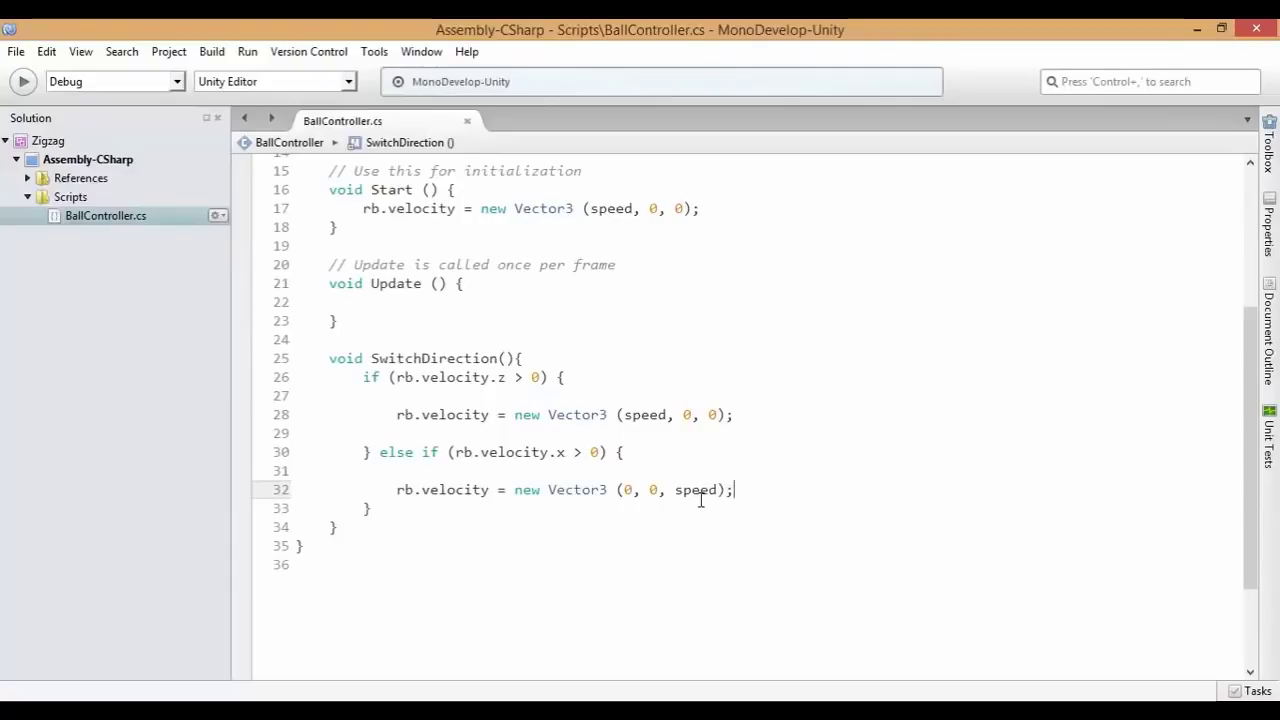
pyautogui.click(425, 304)
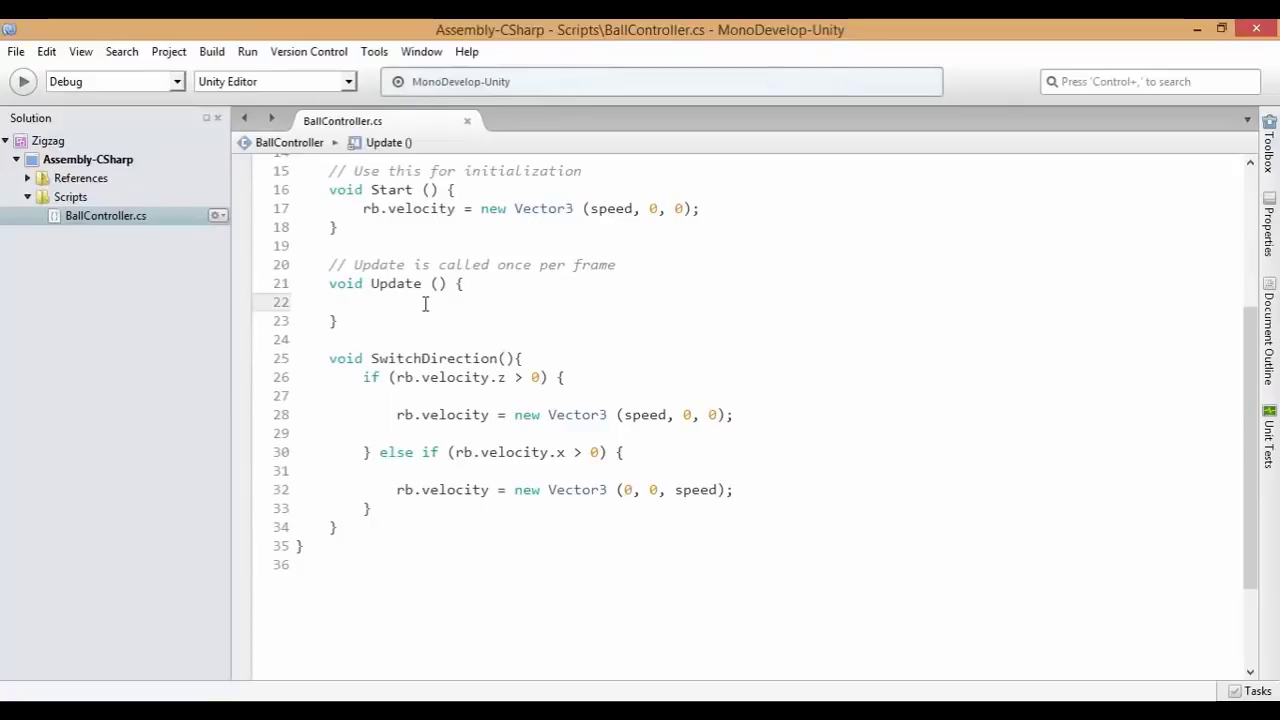
# - In Update(), add if (Input.GetMouseButtonDown(0)) with an empty body block
pyautogui.press('Tab')
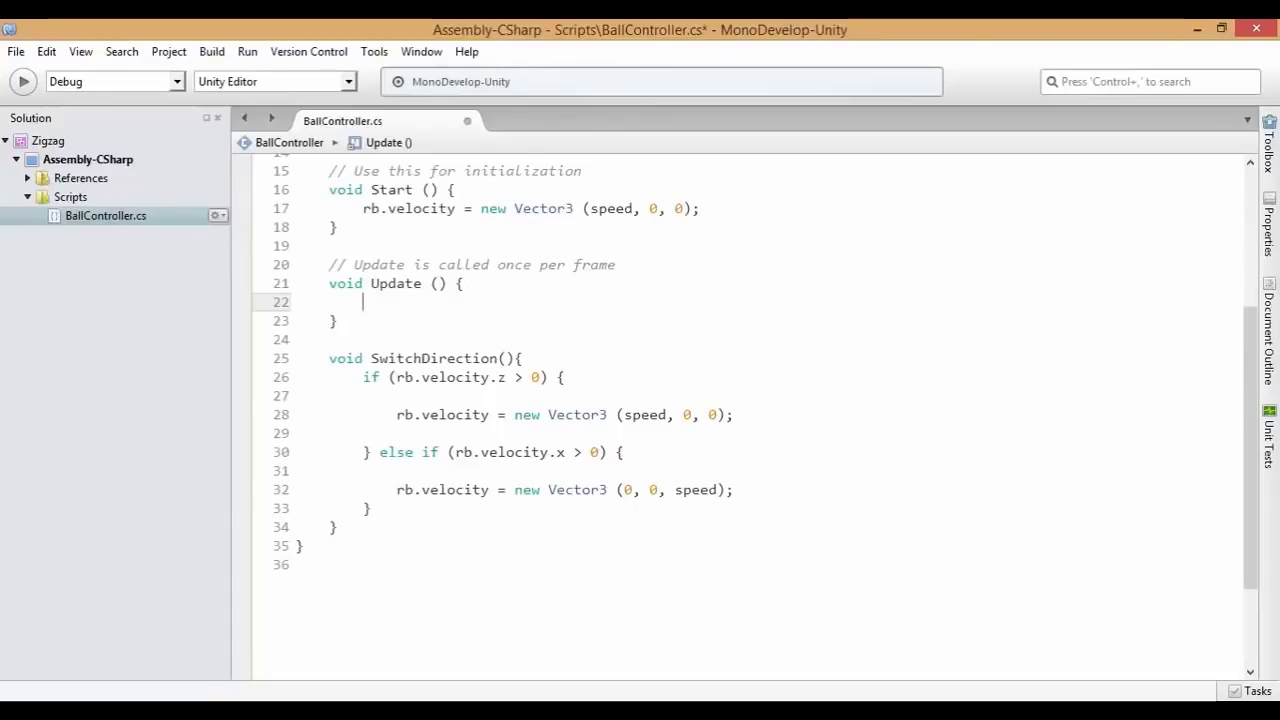
pyautogui.write('i')
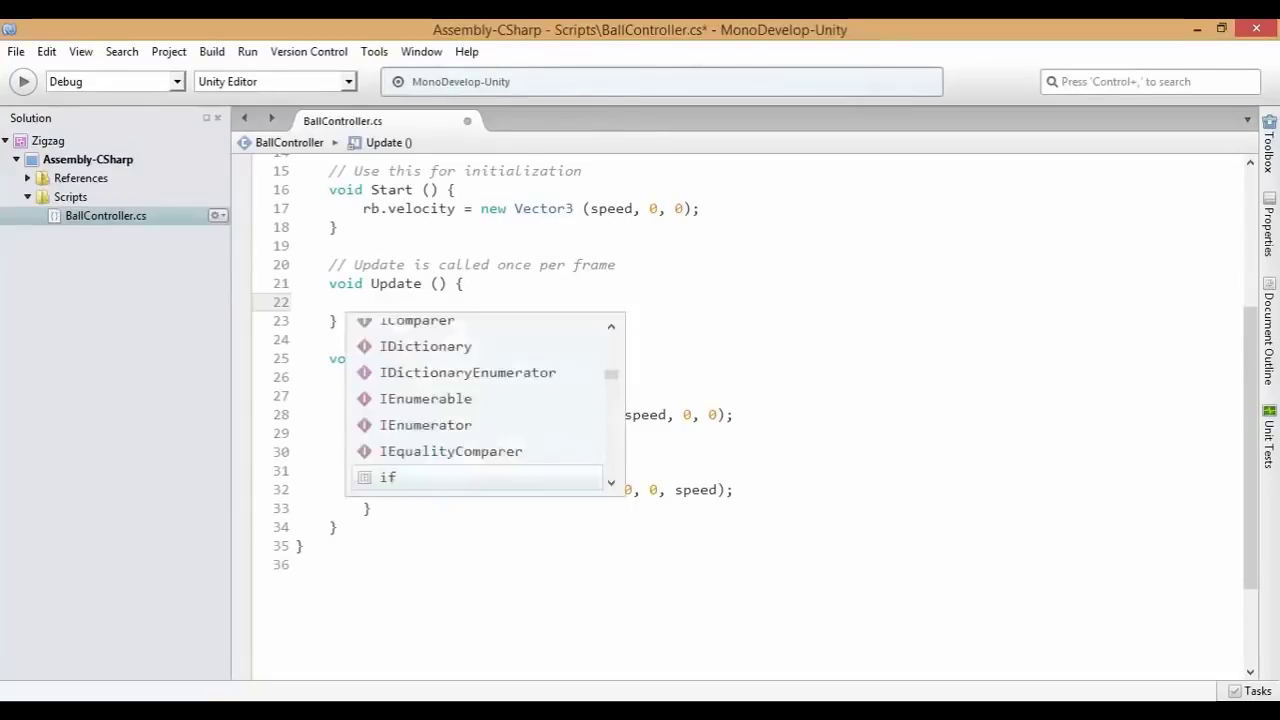
pyautogui.write('f(Input')
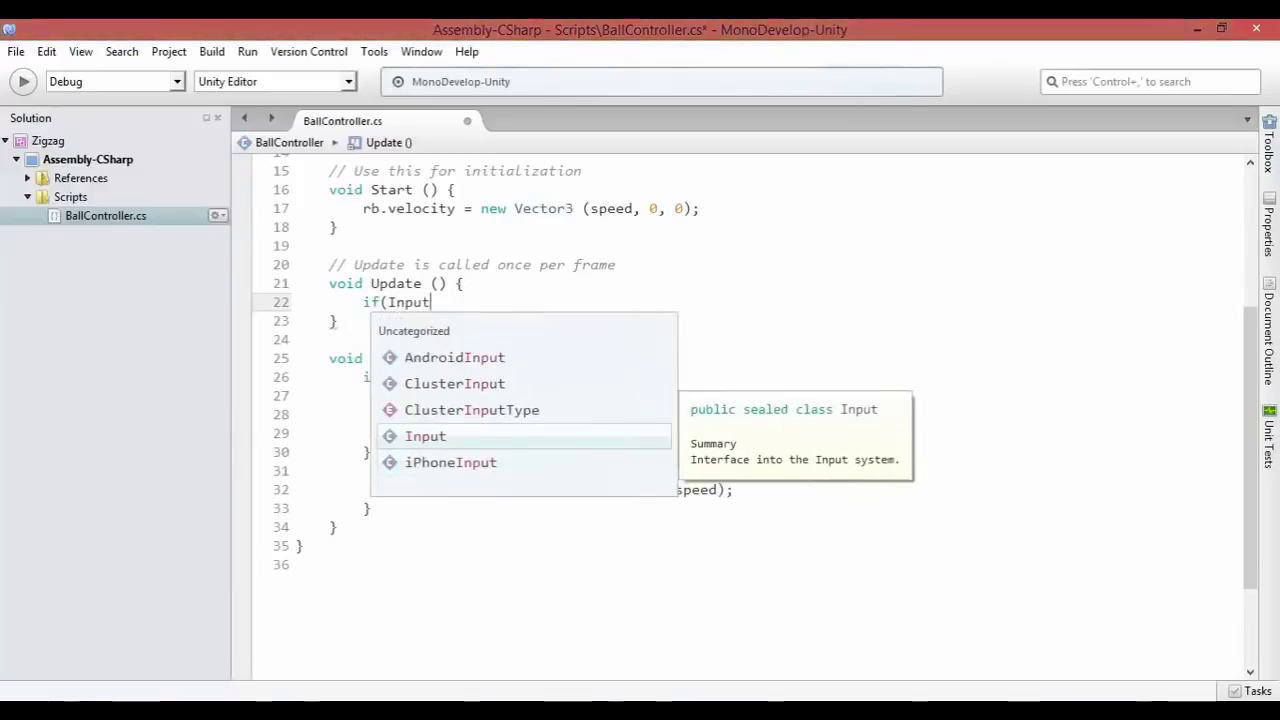
pyautogui.write('.Get')
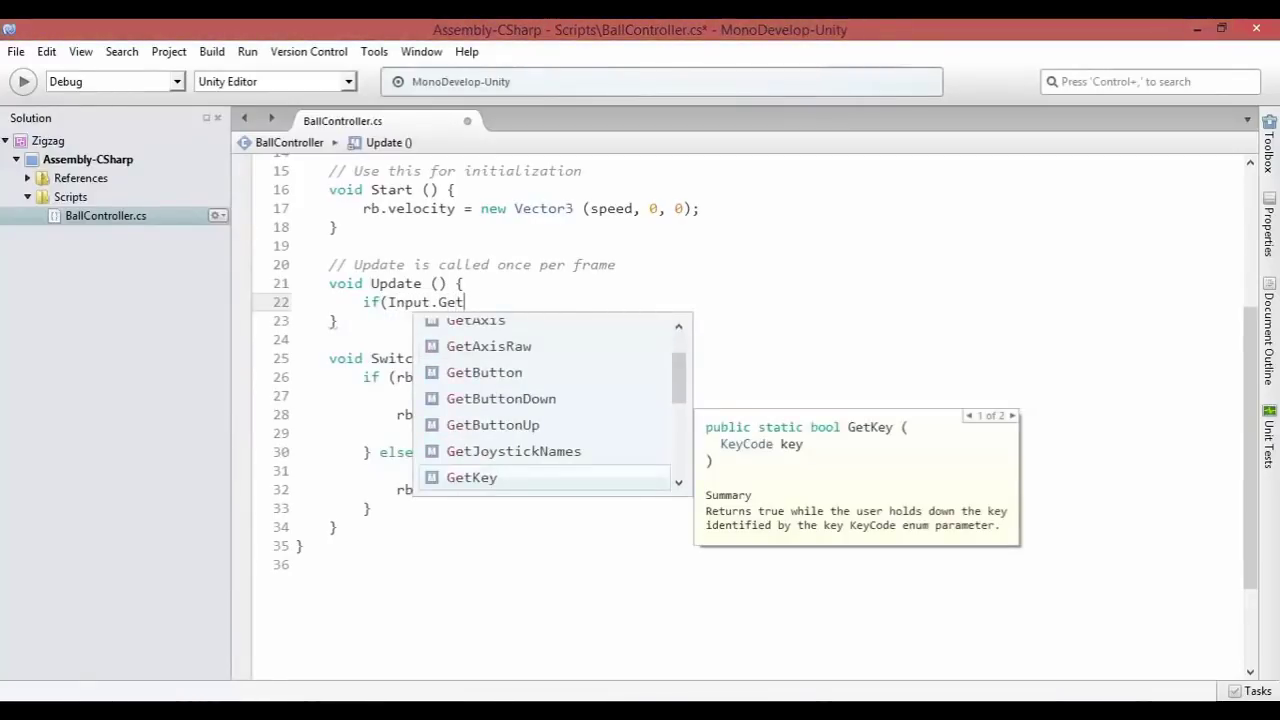
pyautogui.write('Mou')
pyautogui.press('Down')
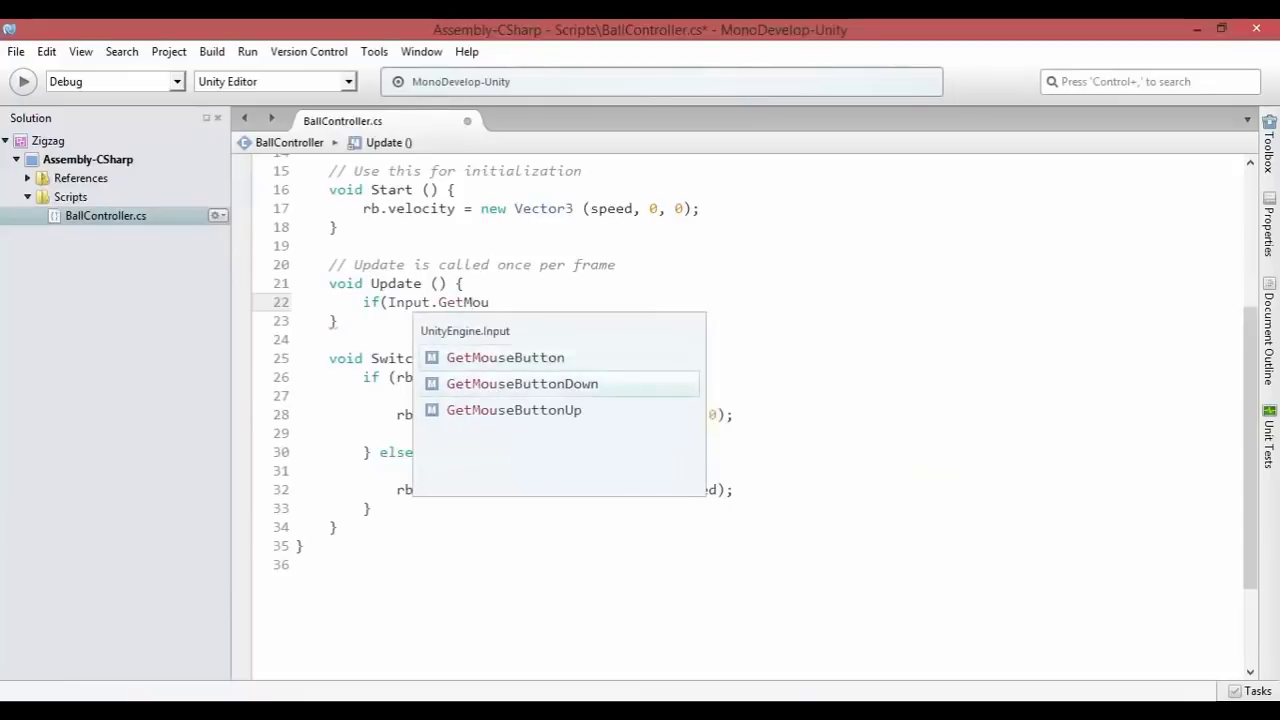
pyautogui.press('Return')
pyautogui.write('(0')
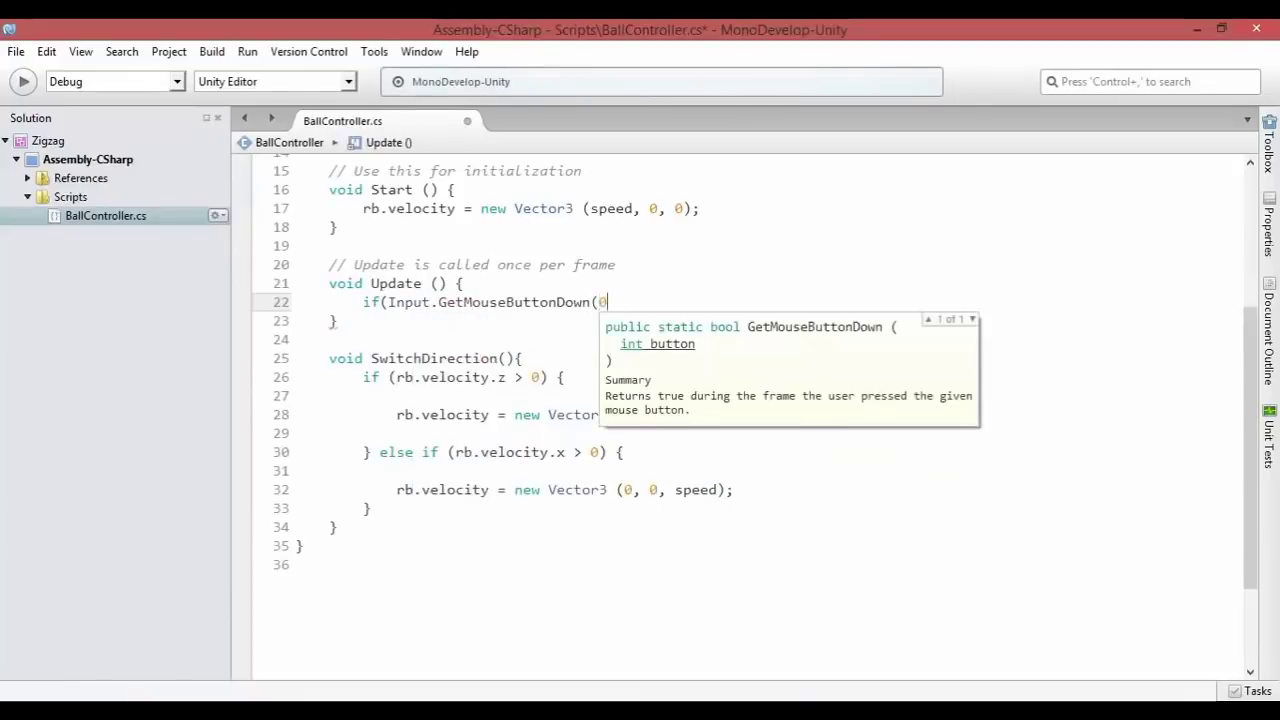
pyautogui.write('))')
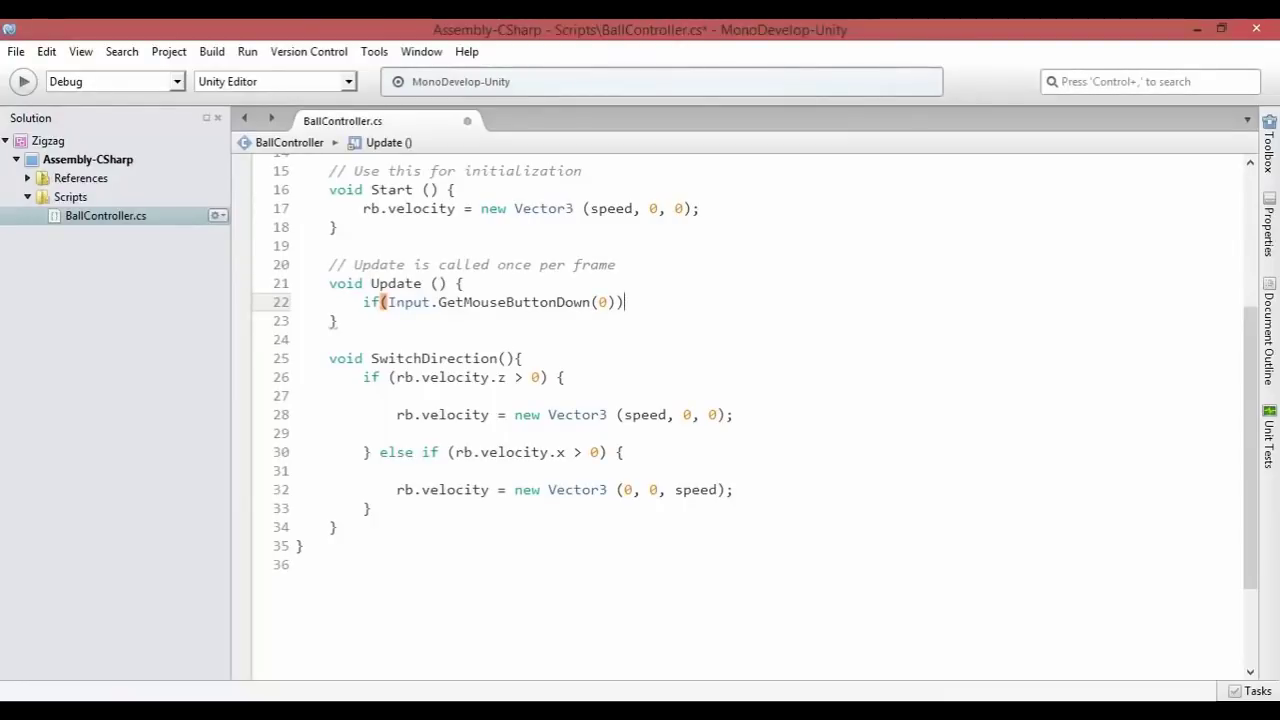
pyautogui.write('{')
pyautogui.press('Return')
pyautogui.write('}')
pyautogui.press('Return')
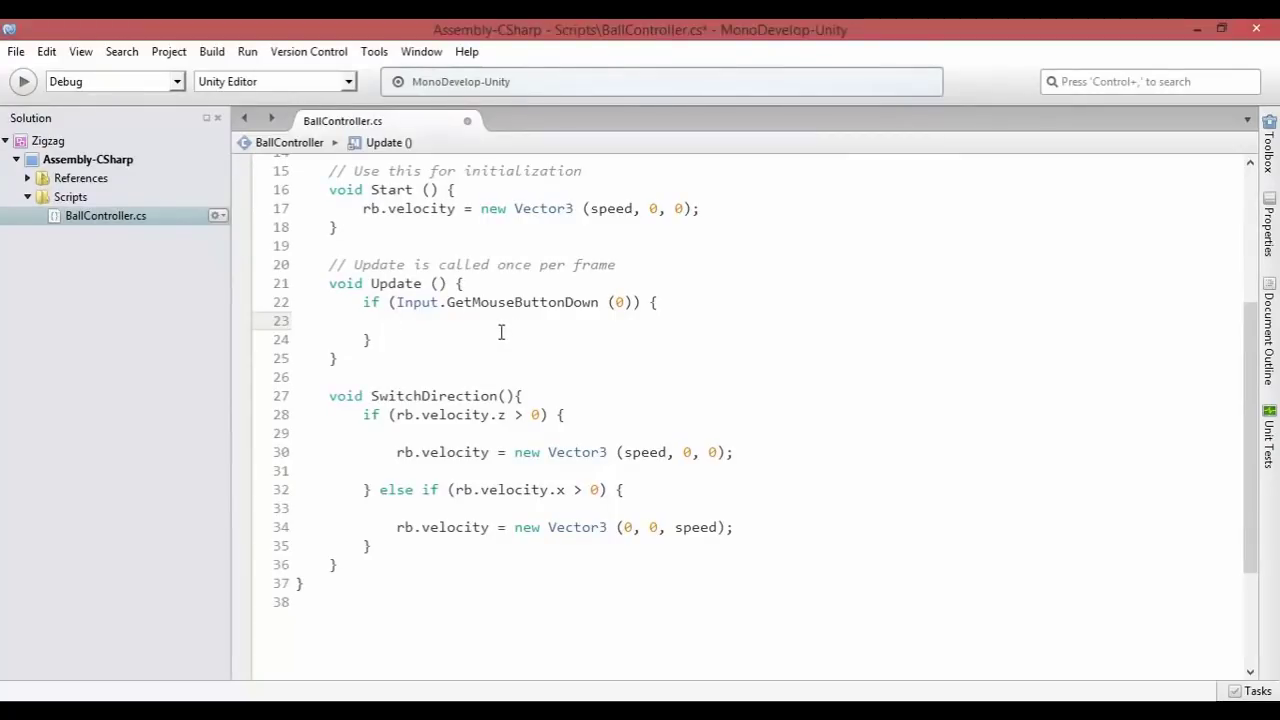
# - Call SwitchDirection(); inside that block, save, and switch back to Unity
pyautogui.write('S')
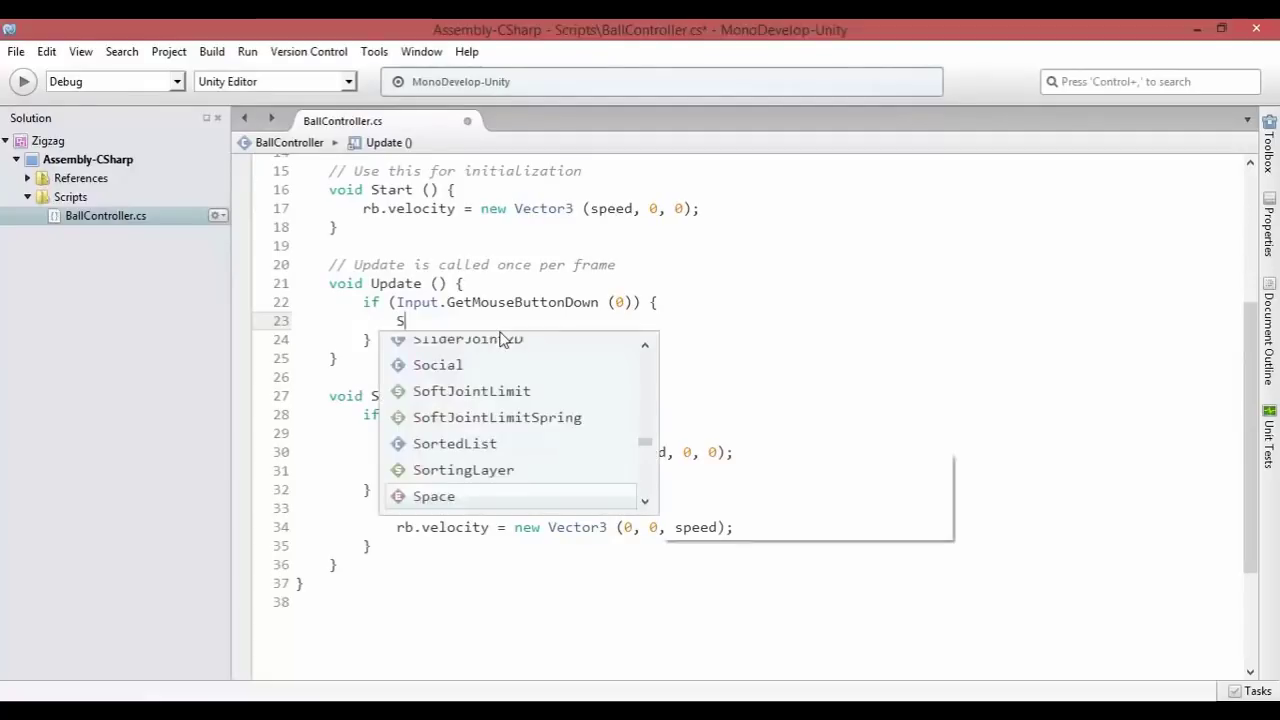
pyautogui.write('wi')
pyautogui.press('Return')
pyautogui.write('(')
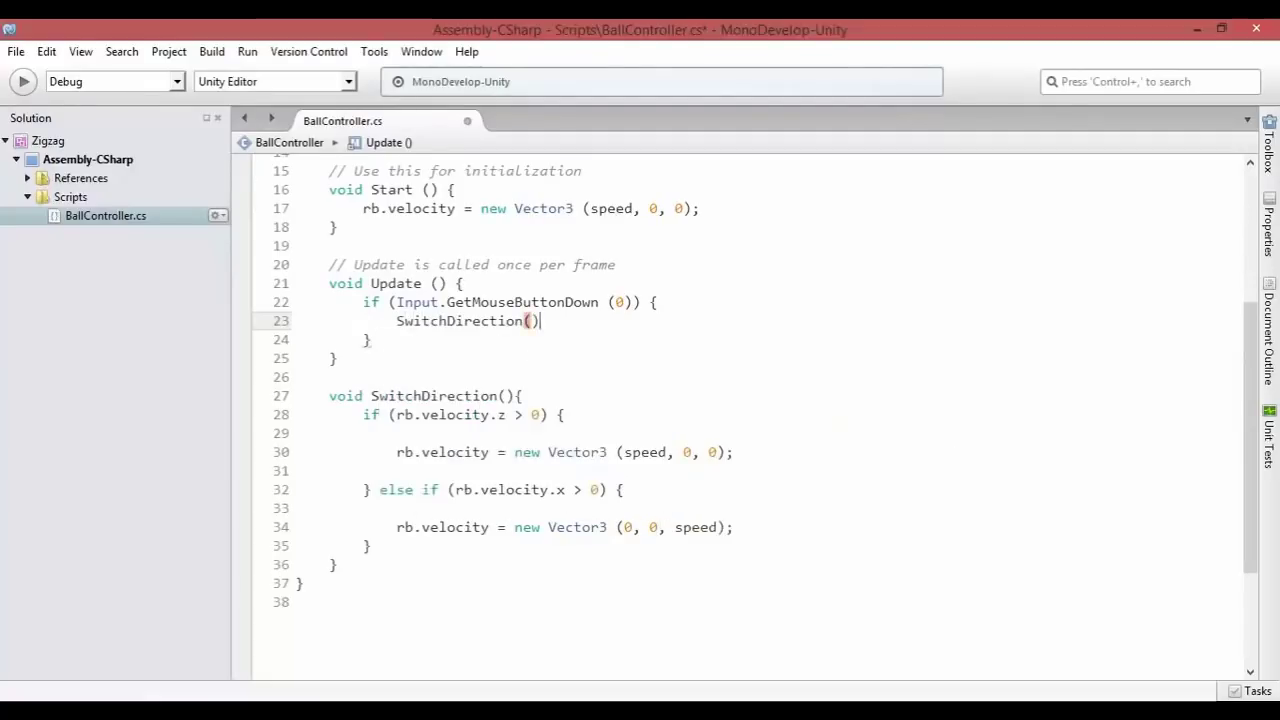
pyautogui.write(');')
pyautogui.hotkey('ctrl', 's')
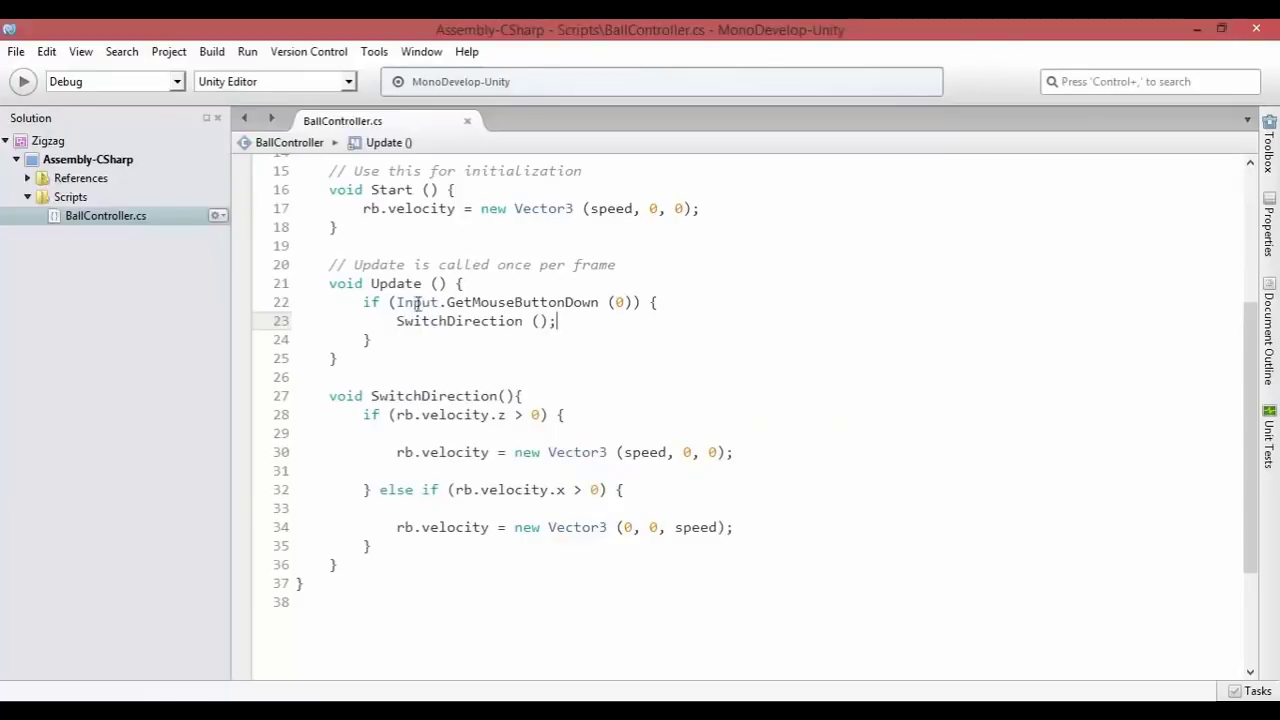
pyautogui.moveTo(397, 302); pyautogui.dragTo(633, 303)
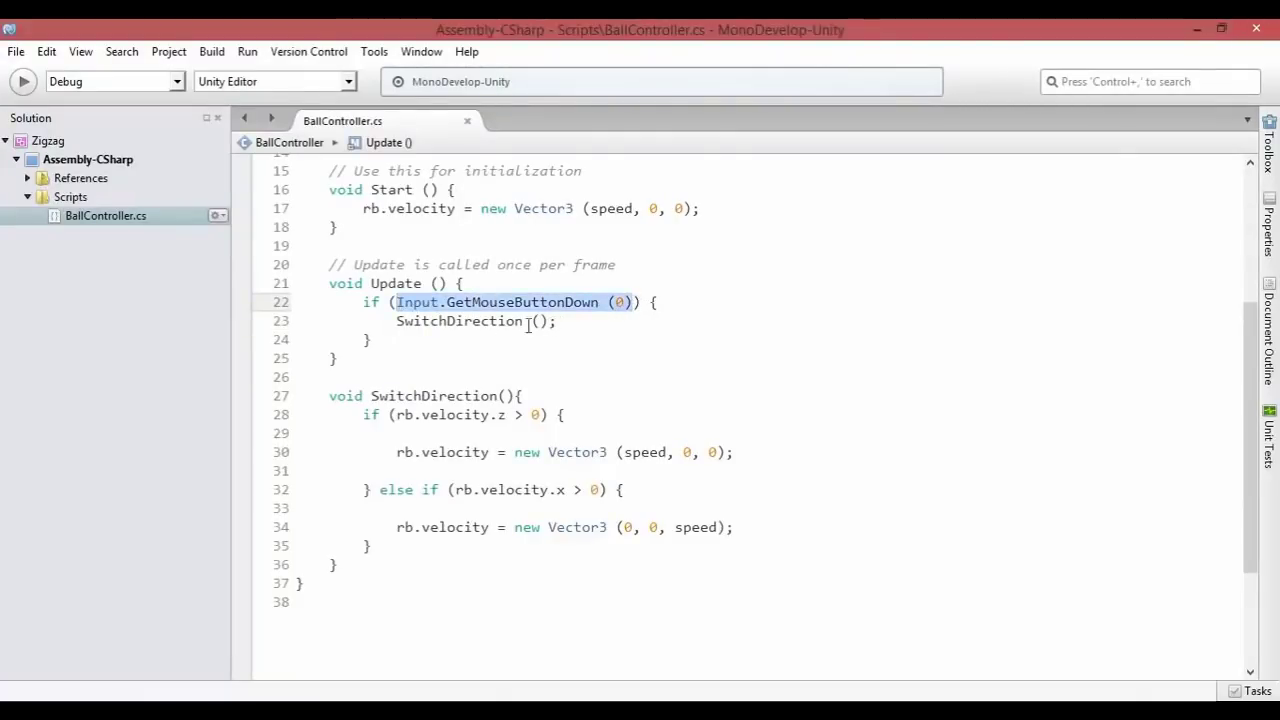
pyautogui.moveTo(397, 321); pyautogui.dragTo(557, 321)
pyautogui.click(571, 324)
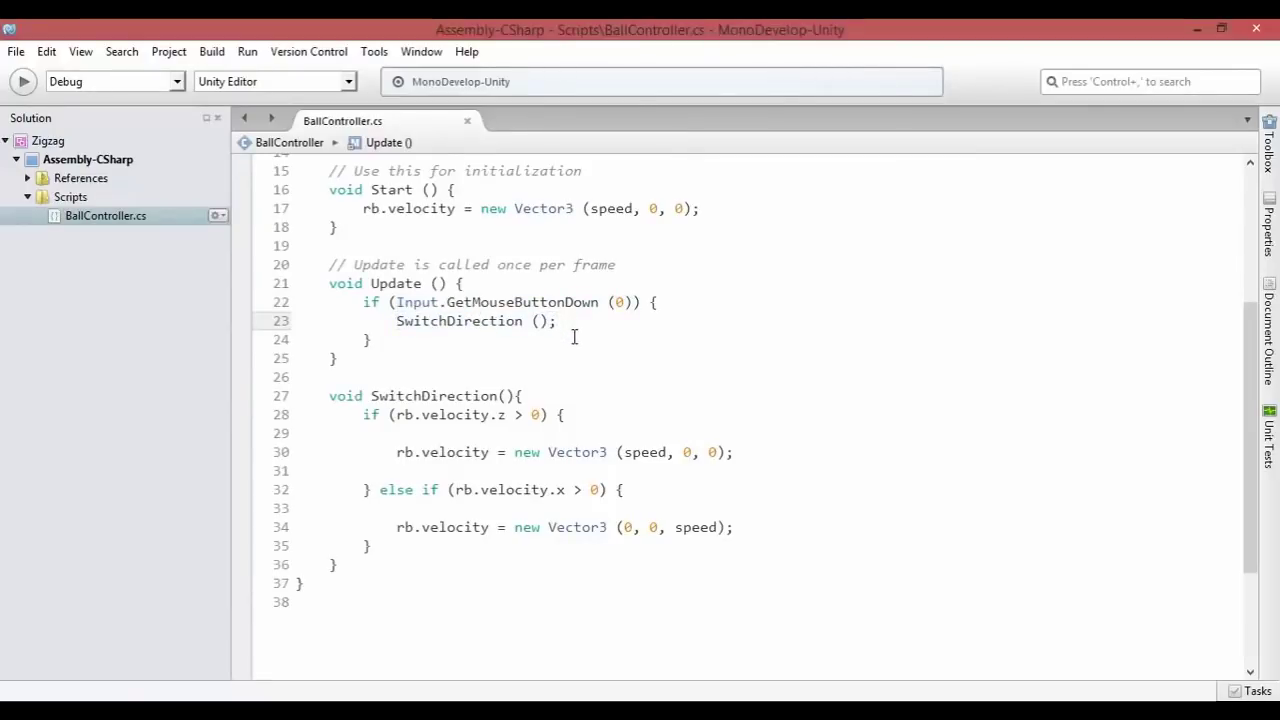
pyautogui.hotkey('alt', 'Tab')
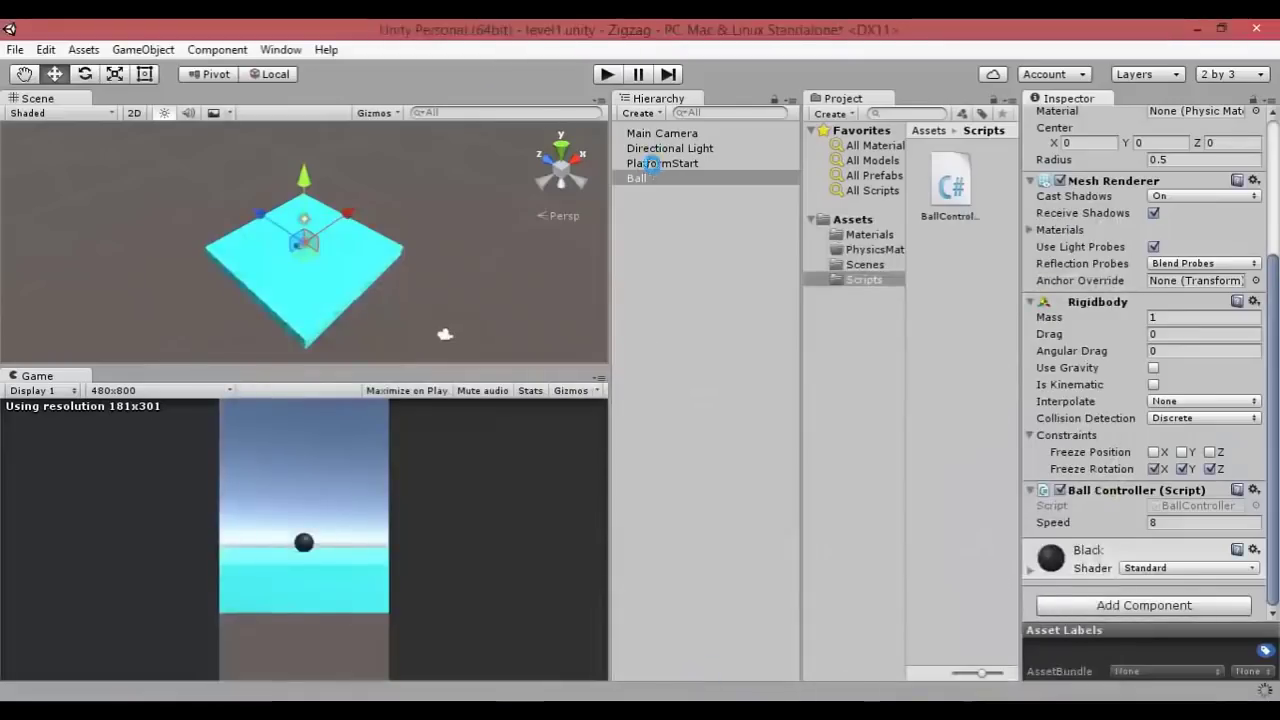
# - Run Play mode twice to watch the ball's click-to-switch movement, stopping after each run
pyautogui.click(652, 164)
pyautogui.click(645, 178)
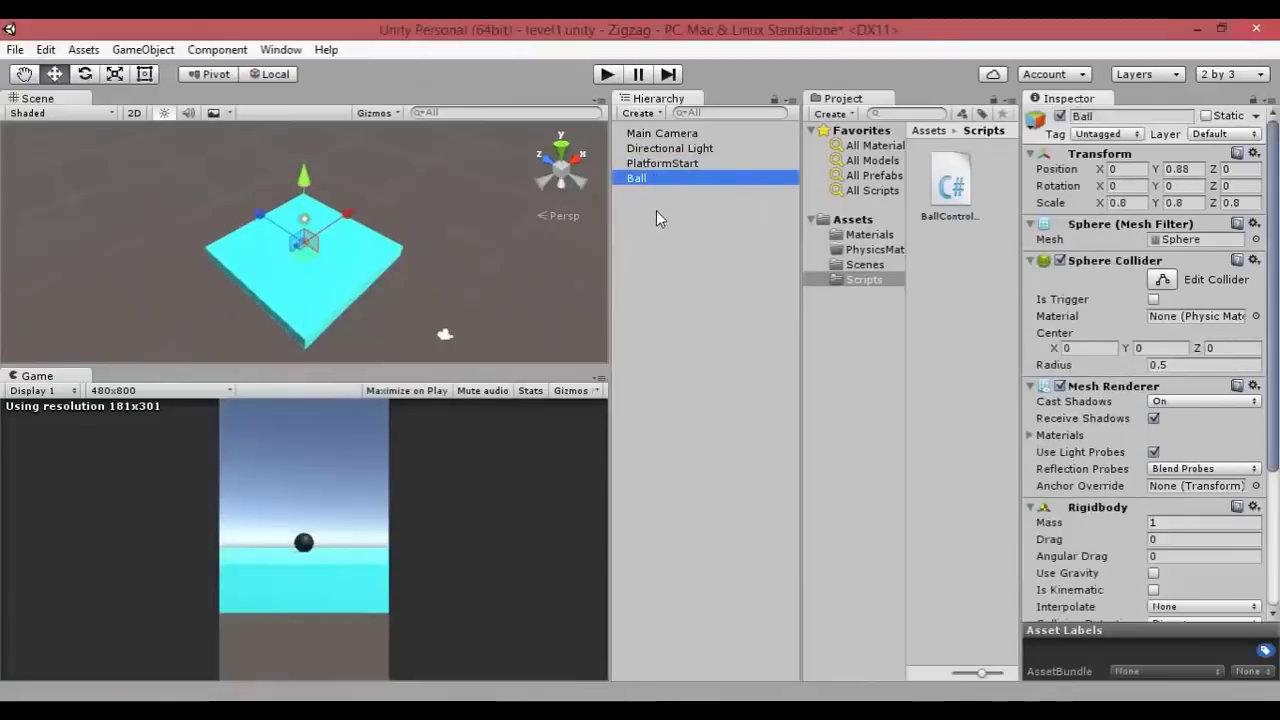
pyautogui.click(640, 212)
pyautogui.click(607, 74)
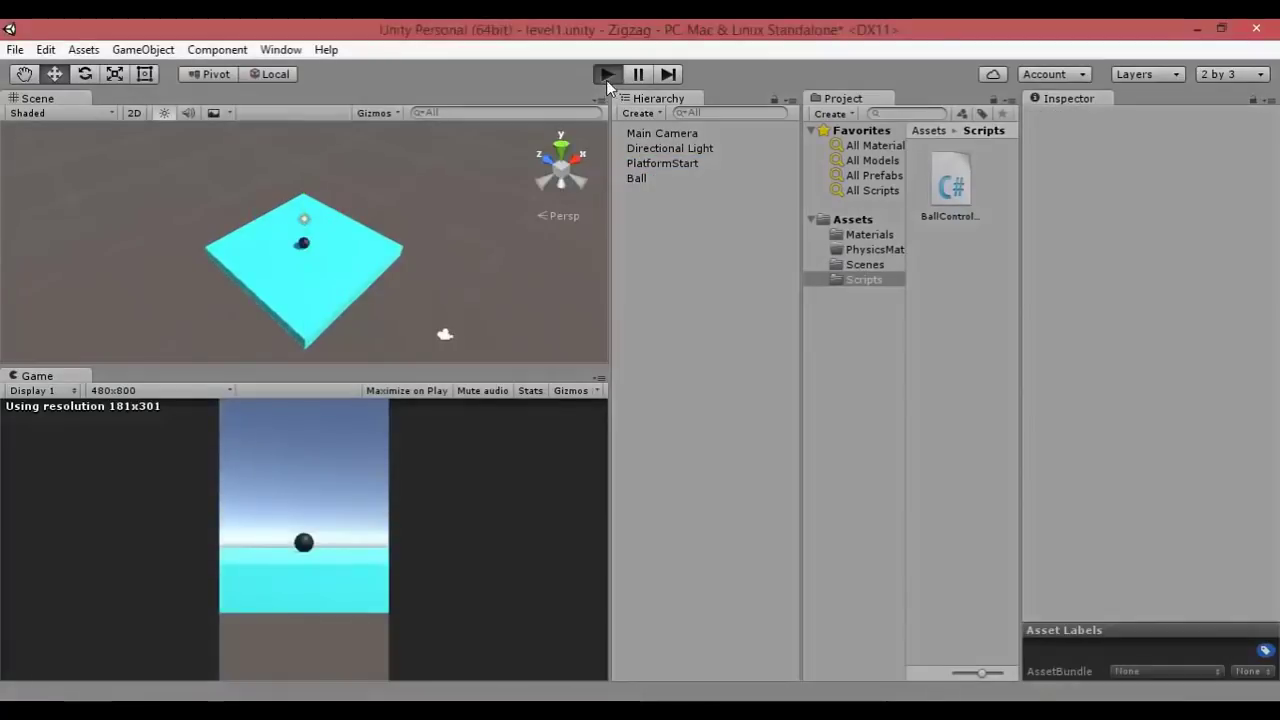
pyautogui.click(355, 271)
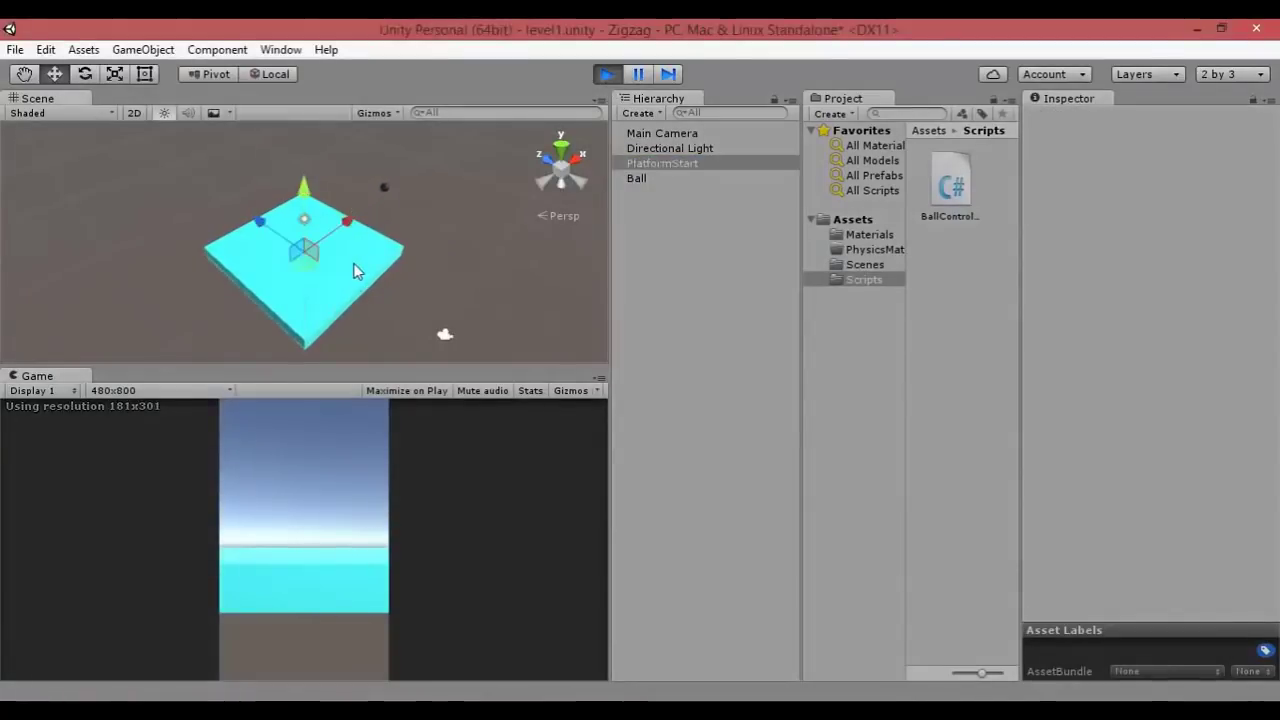
pyautogui.click(606, 76)
pyautogui.scroll(-5, 331, 275)
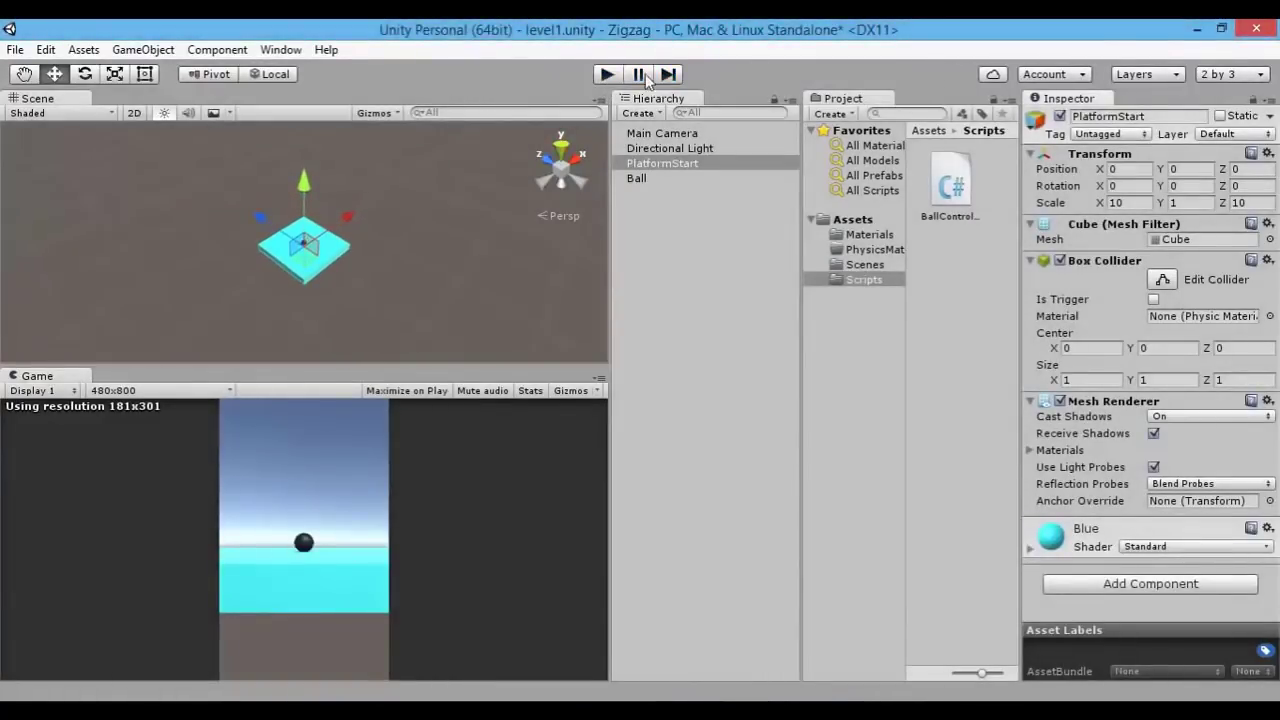
pyautogui.click(606, 76)
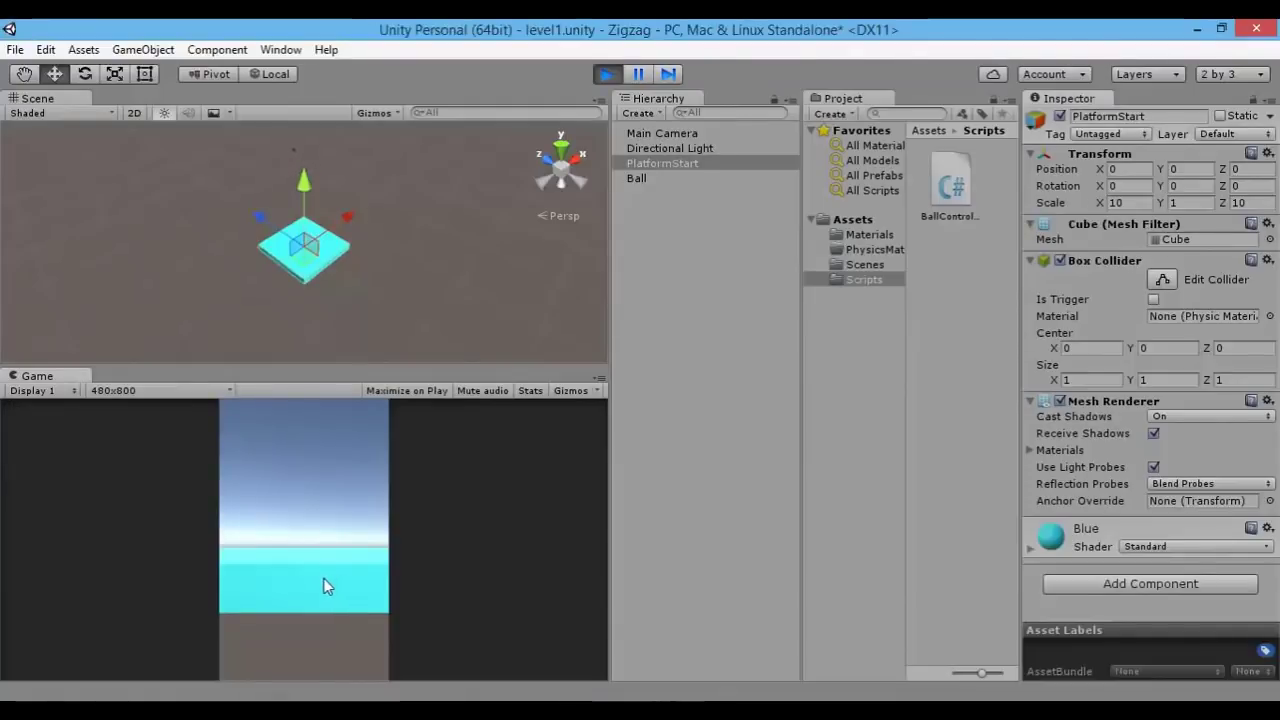
pyautogui.click(606, 74)
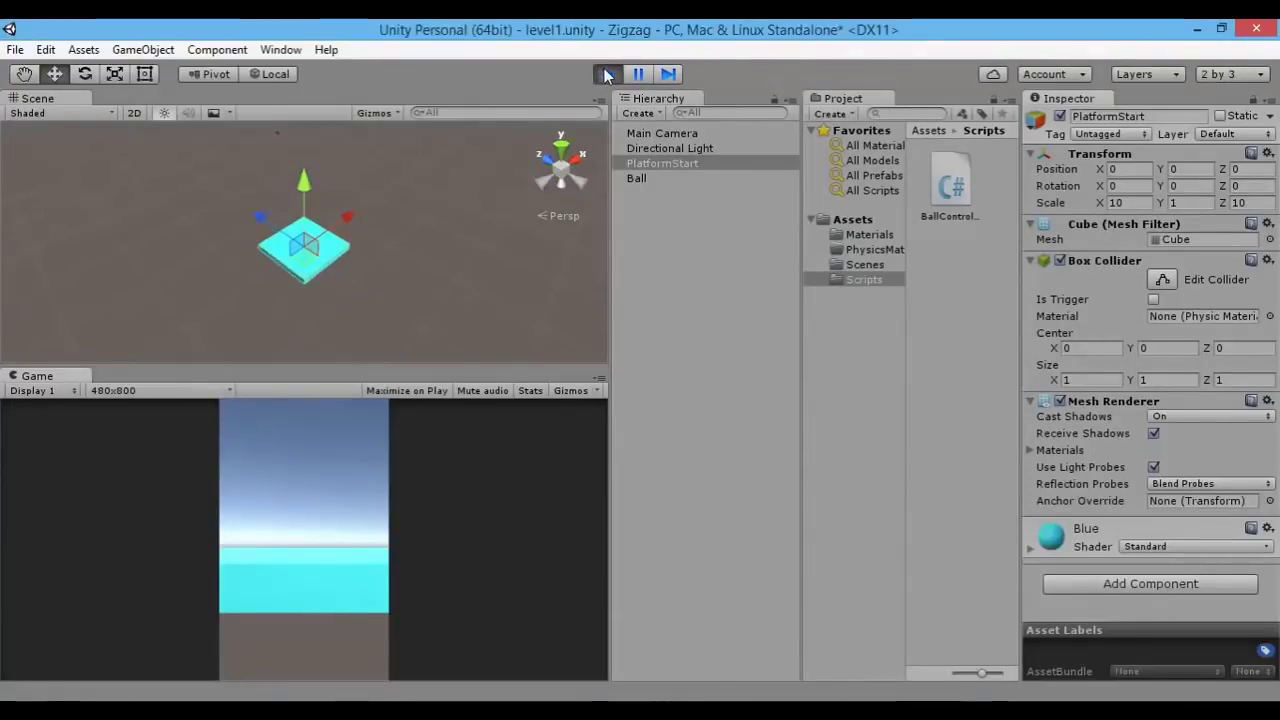
# - Run Play mode once more to test the click-driven zigzag, then stop it
pyautogui.moveTo(343, 366); pyautogui.dragTo(330, 478)
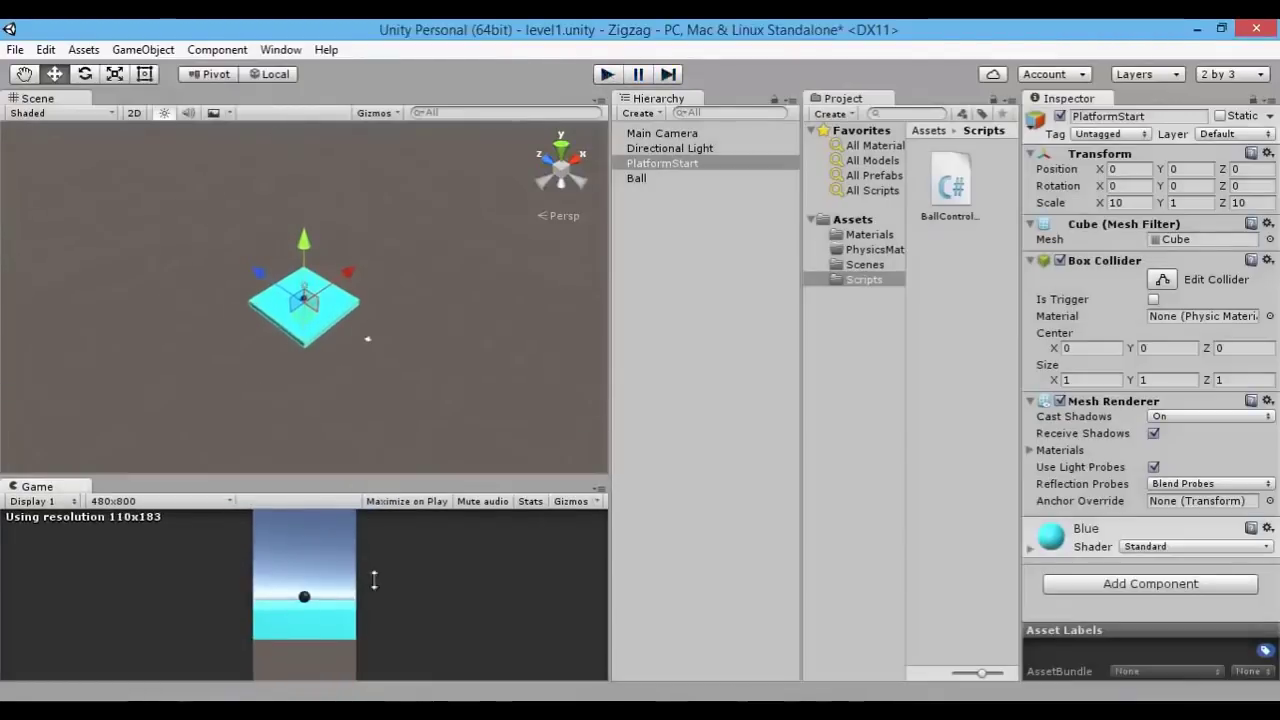
pyautogui.hotkey('ctrl', 'p')
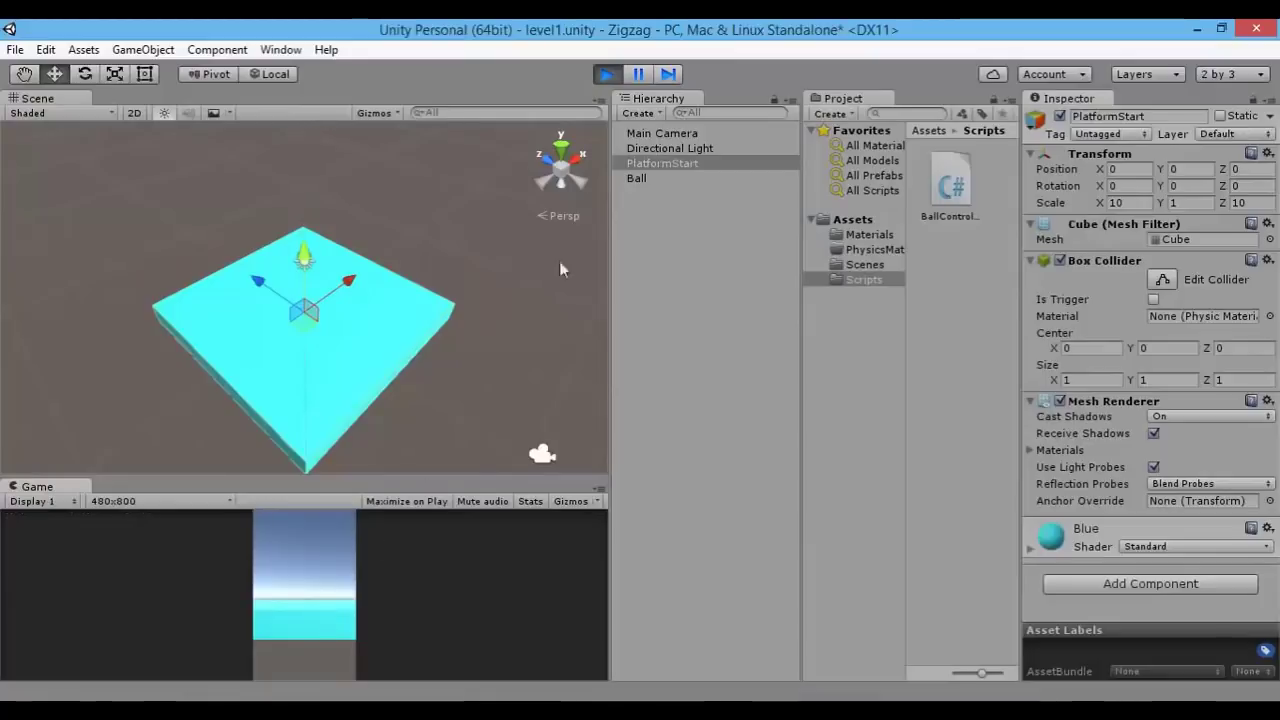
pyautogui.click(606, 74)
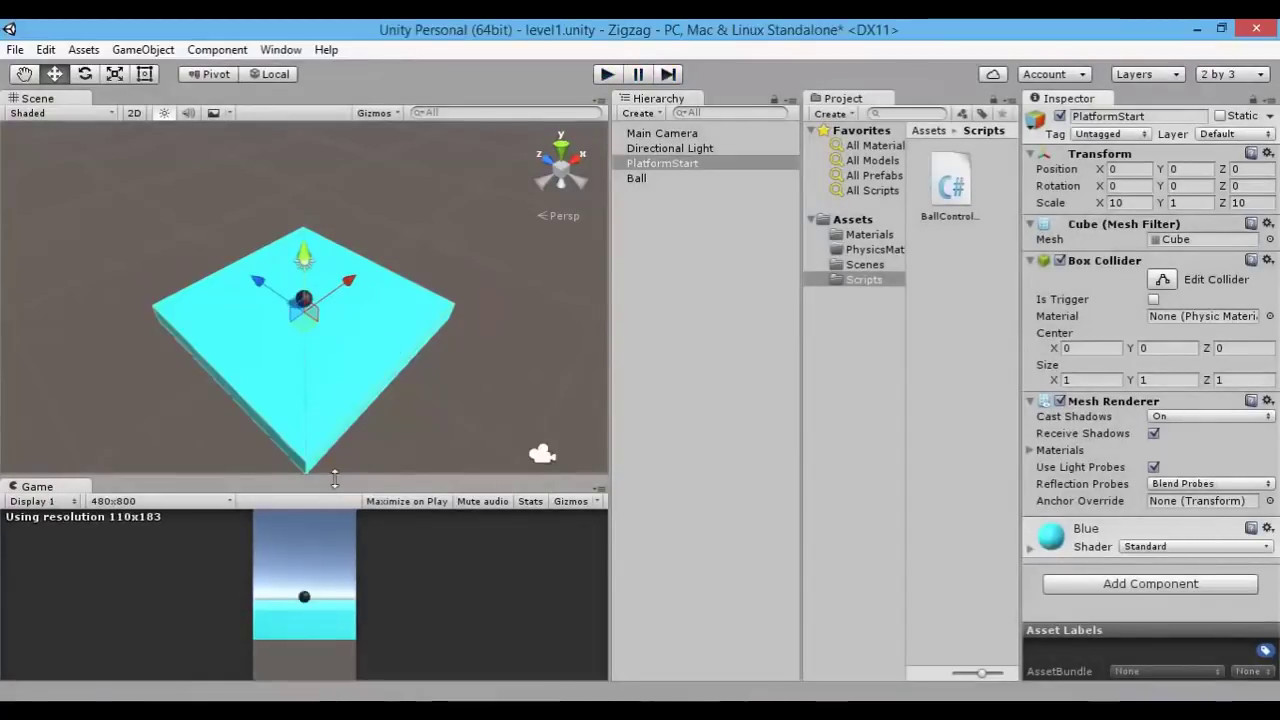
# - Drag the Scene/Game splitter back and forth to rebalance the two view sizes
pyautogui.moveTo(335, 477); pyautogui.dragTo(381, 283)
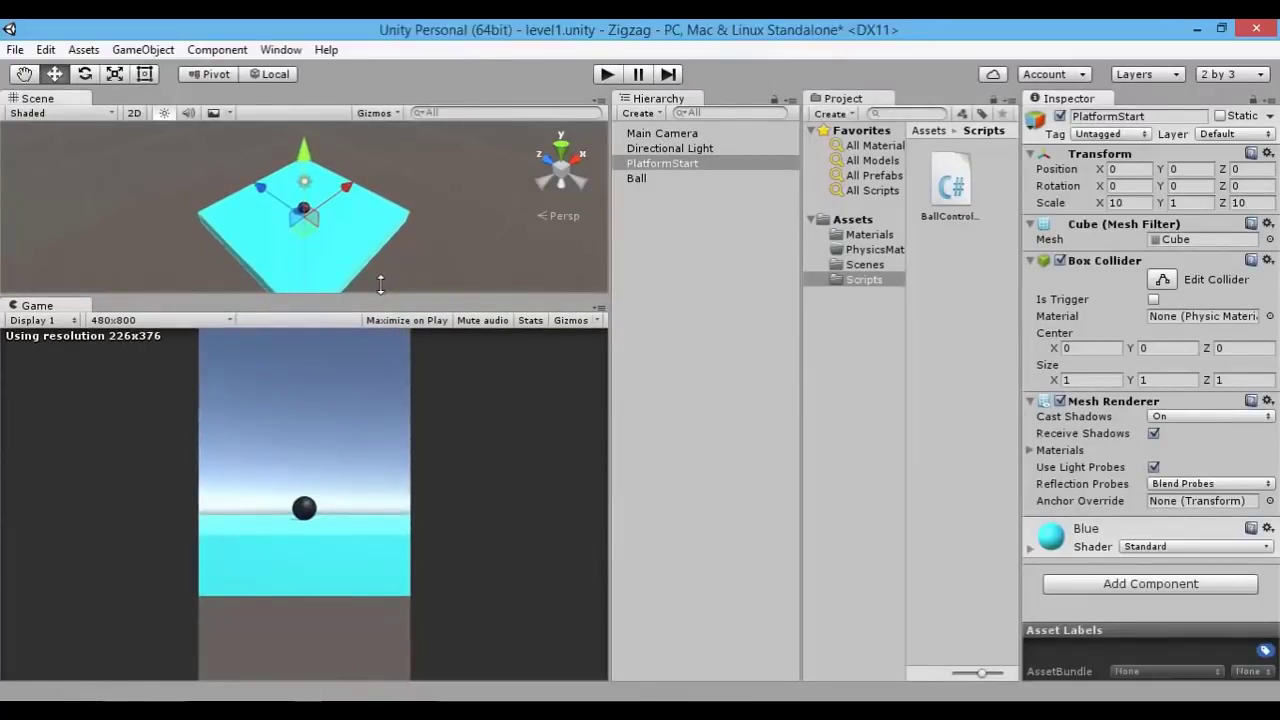
pyautogui.moveTo(380, 285)
pyautogui.mouseDown()
pyautogui.moveTo(410, 482)
pyautogui.moveTo(407, 327)
pyautogui.mouseUp()
pyautogui.moveTo(416, 262); pyautogui.dragTo(438, 374)
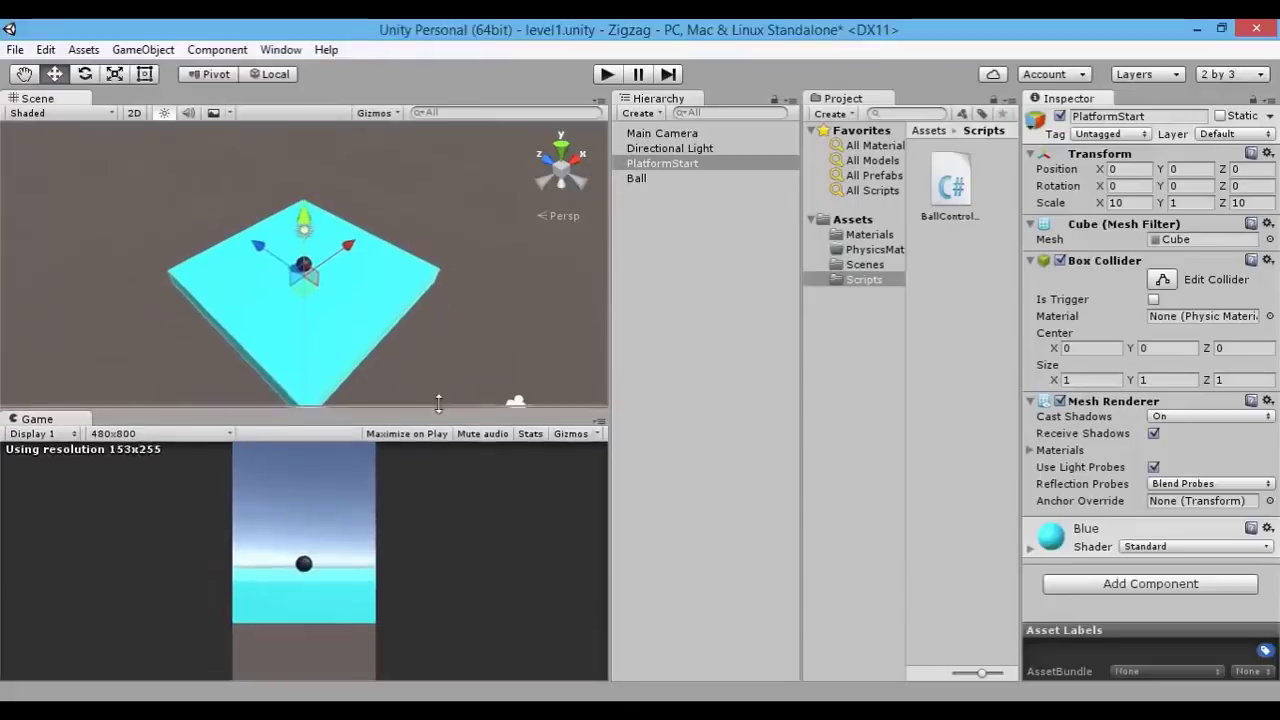